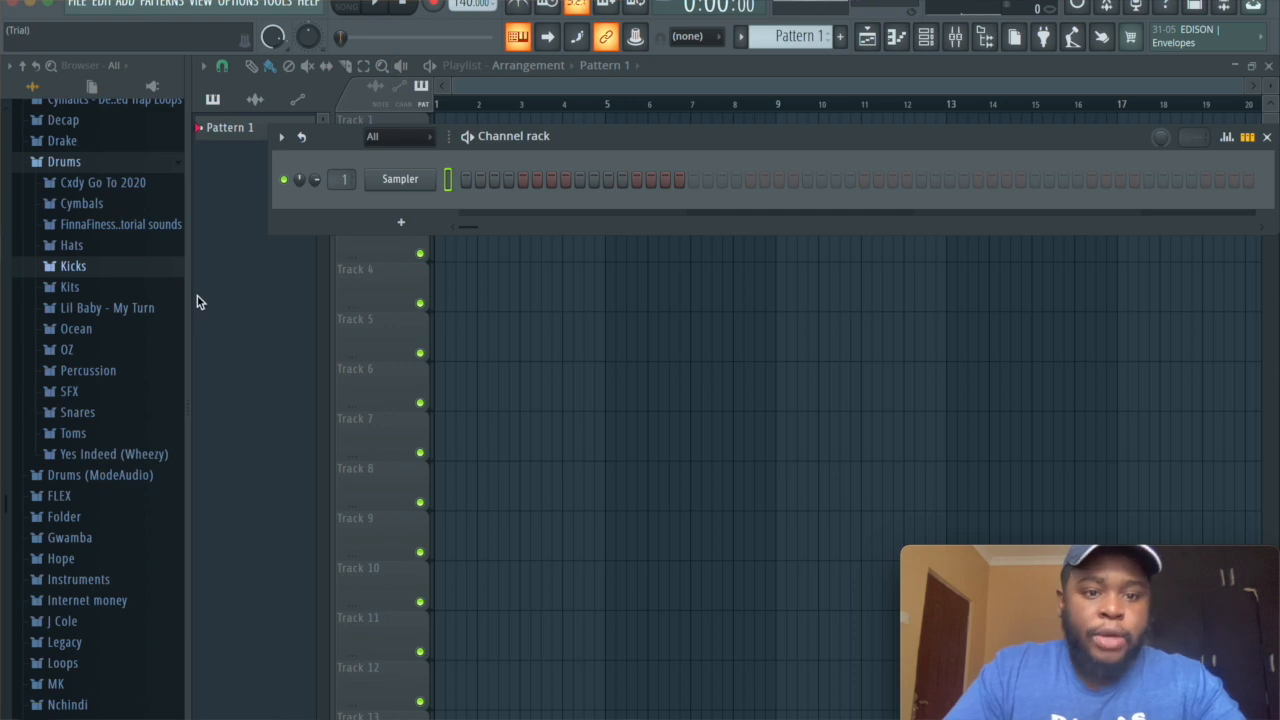
left_click(76, 3)
mouse_move(102, 4)
mouse_move(150, 43)
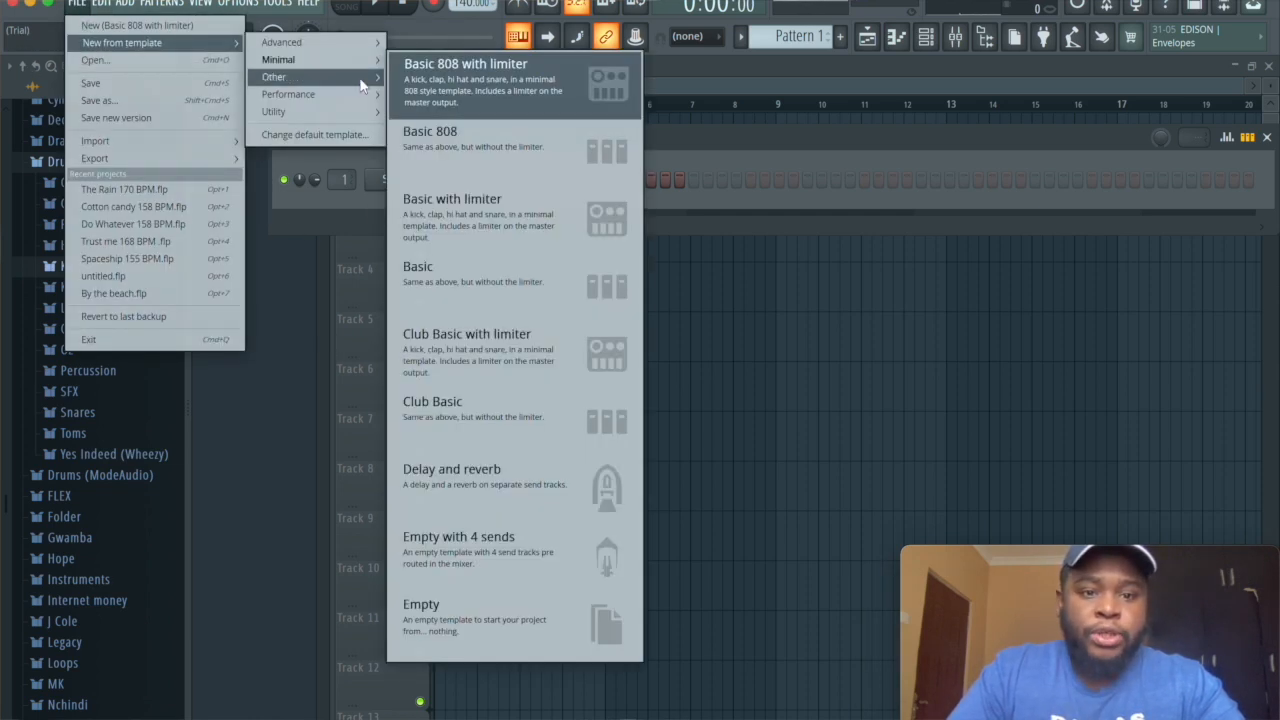
mouse_move(353, 76)
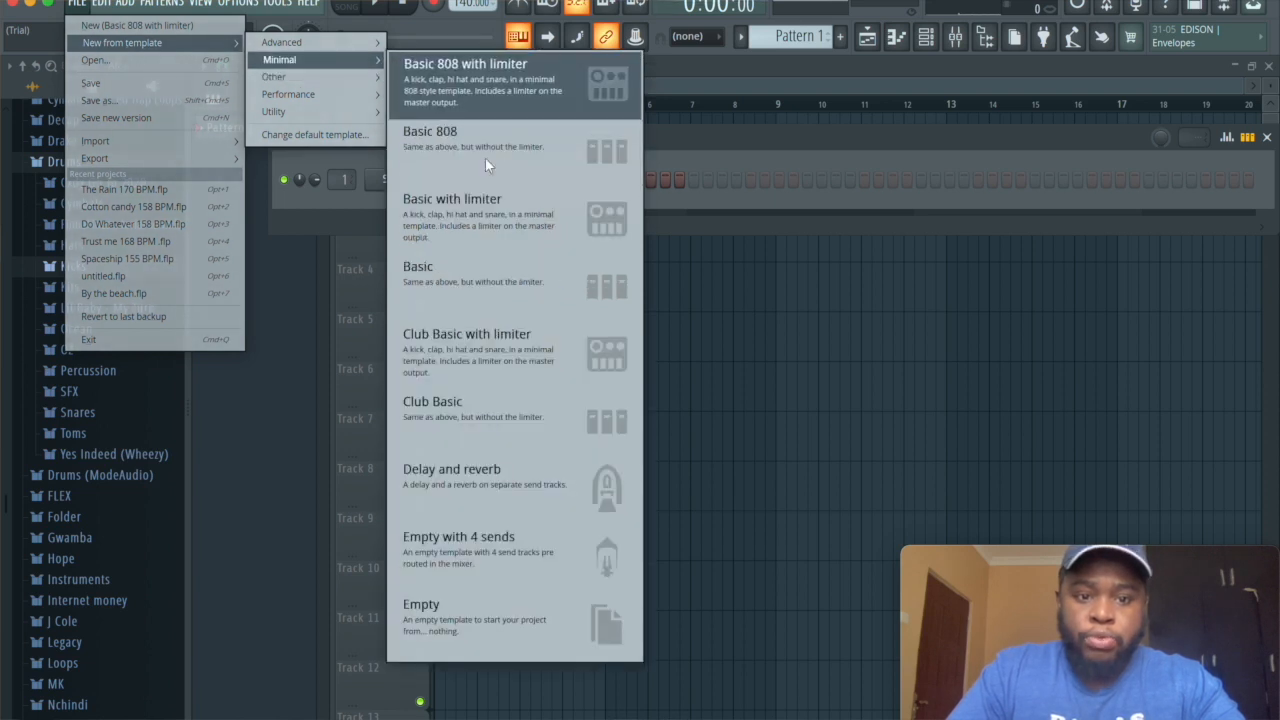
left_click(781, 370)
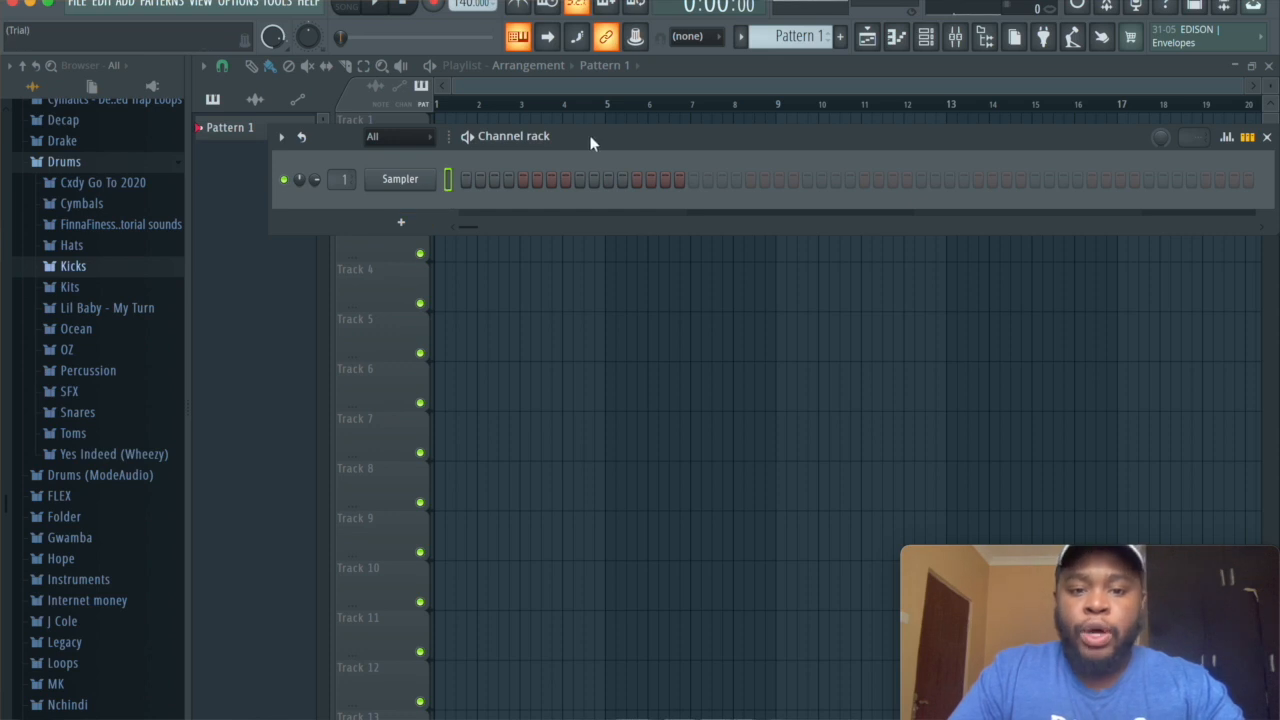
left_click(930, 44)
left_click(930, 44)
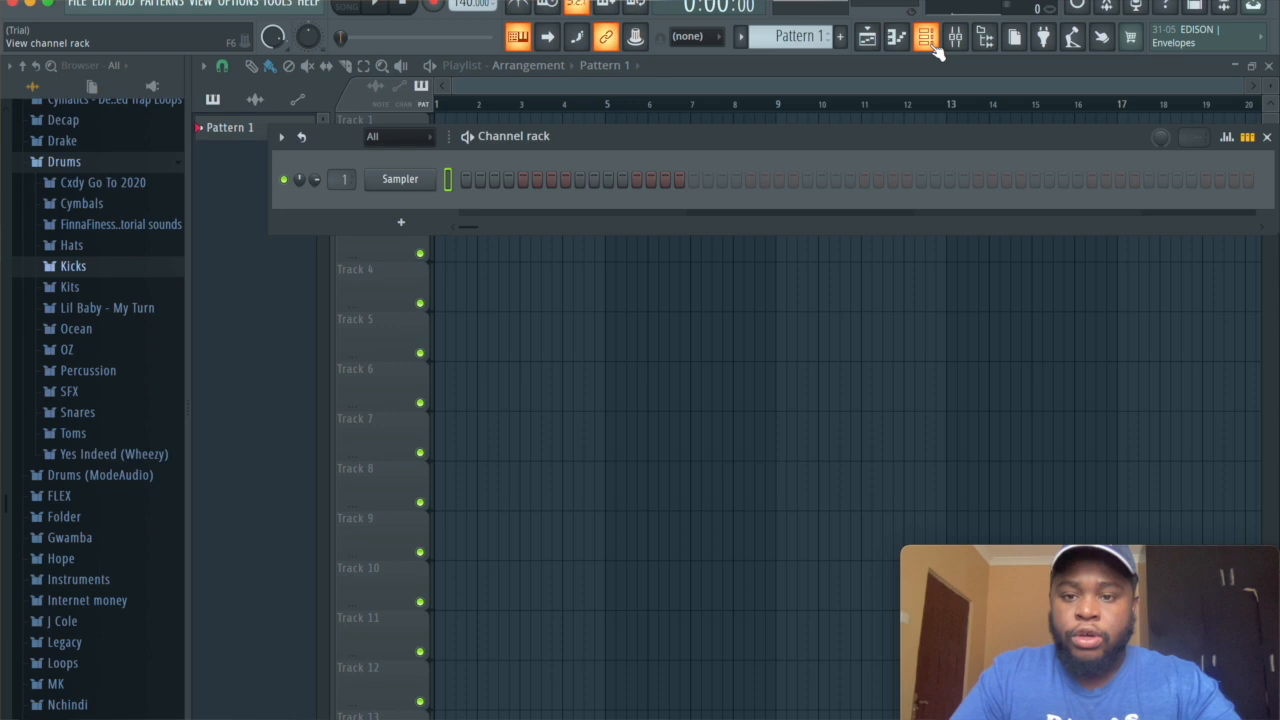
Add an FL Keys channel to the channel rack and load its Dark Piano preset.
left_click(405, 225)
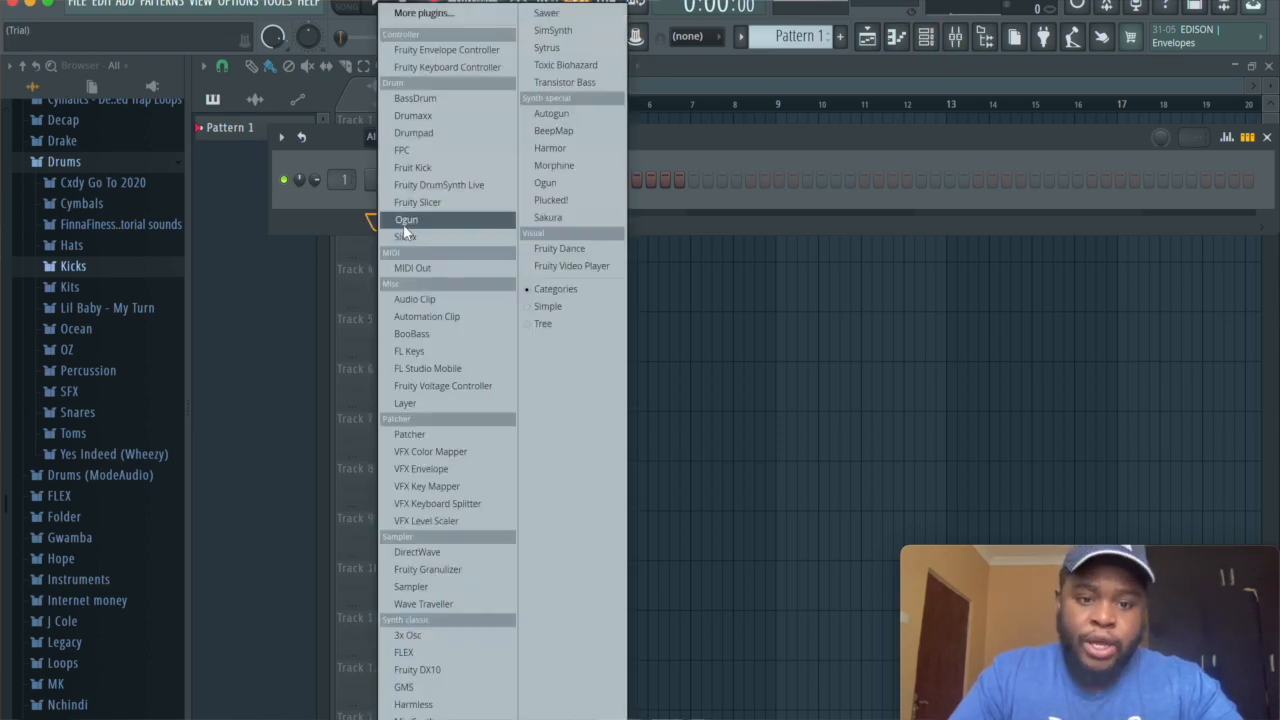
left_click(429, 351)
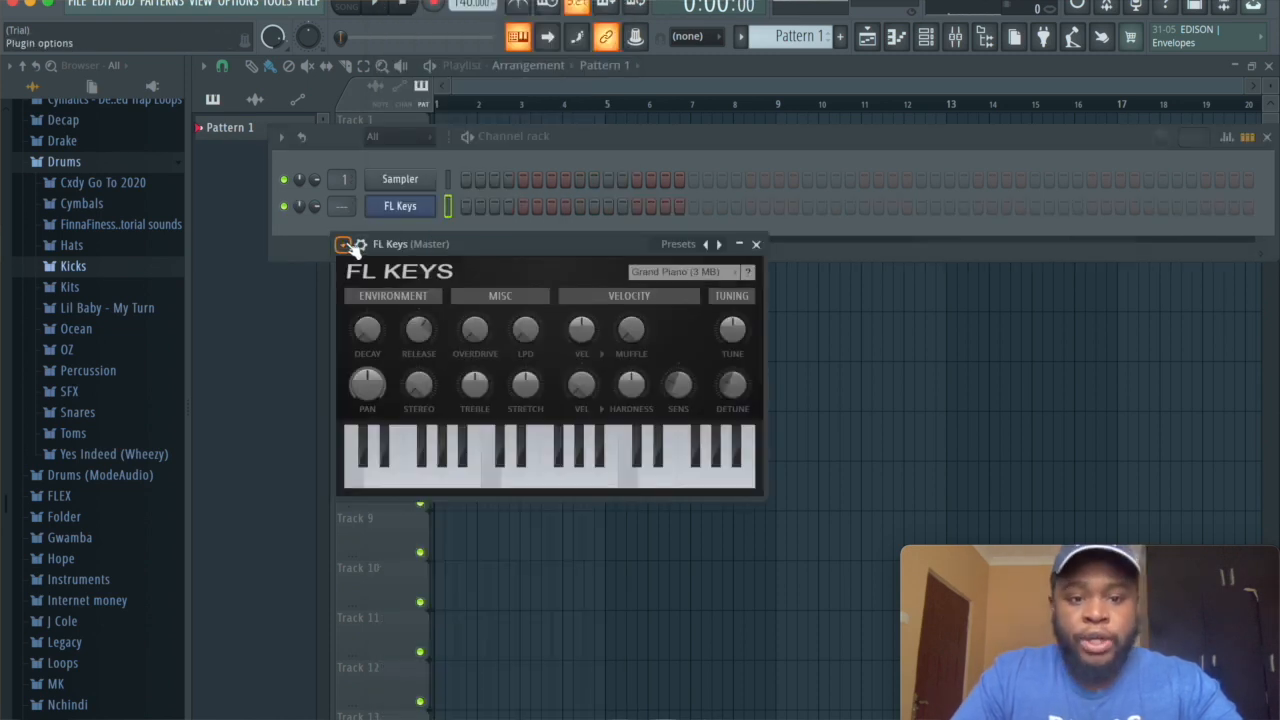
left_click(345, 245)
mouse_move(388, 296)
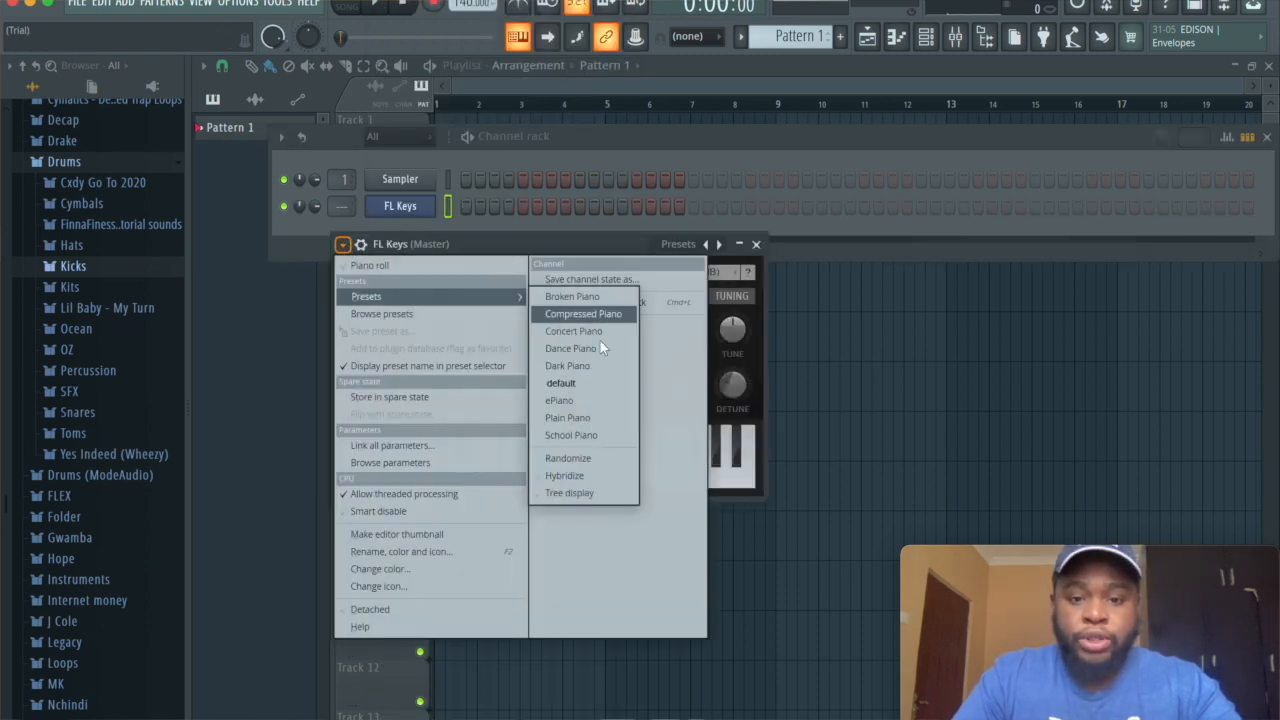
left_click(590, 370)
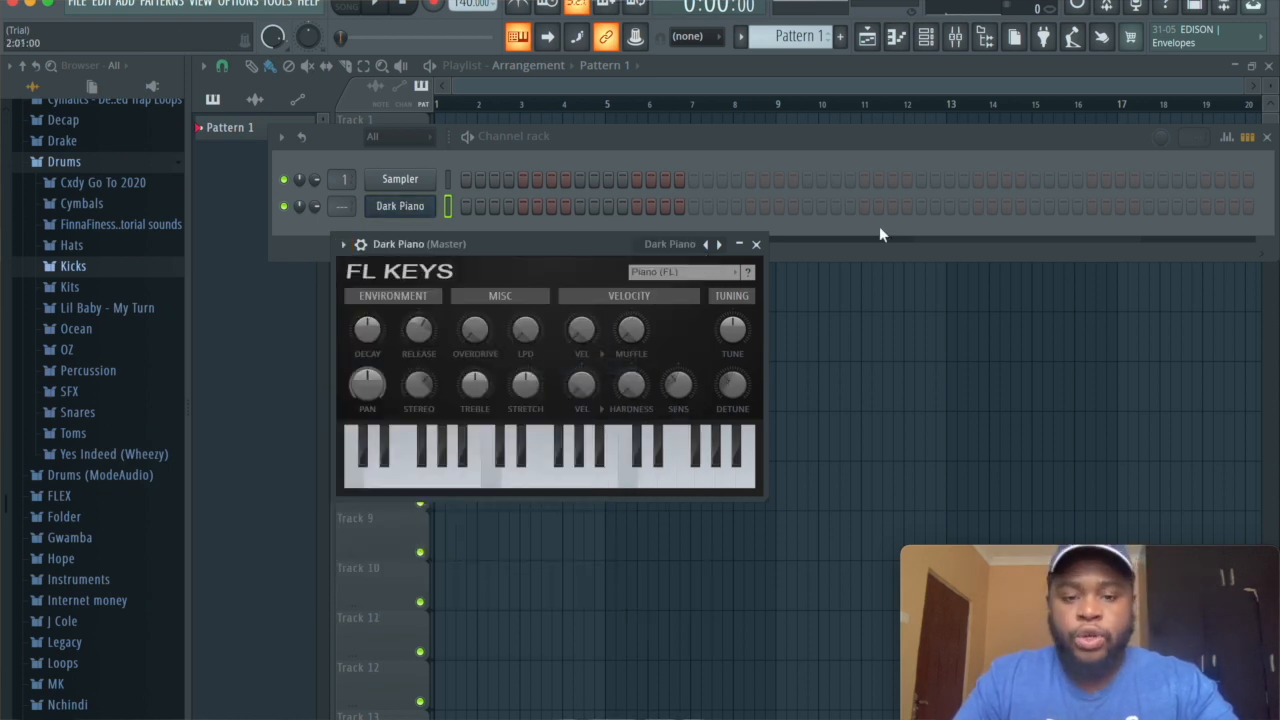
Stamp a Minor Natural (Aeolian) scale from C4 at the start of bar 1 in the Sampler channel's piano roll.
left_click(449, 179)
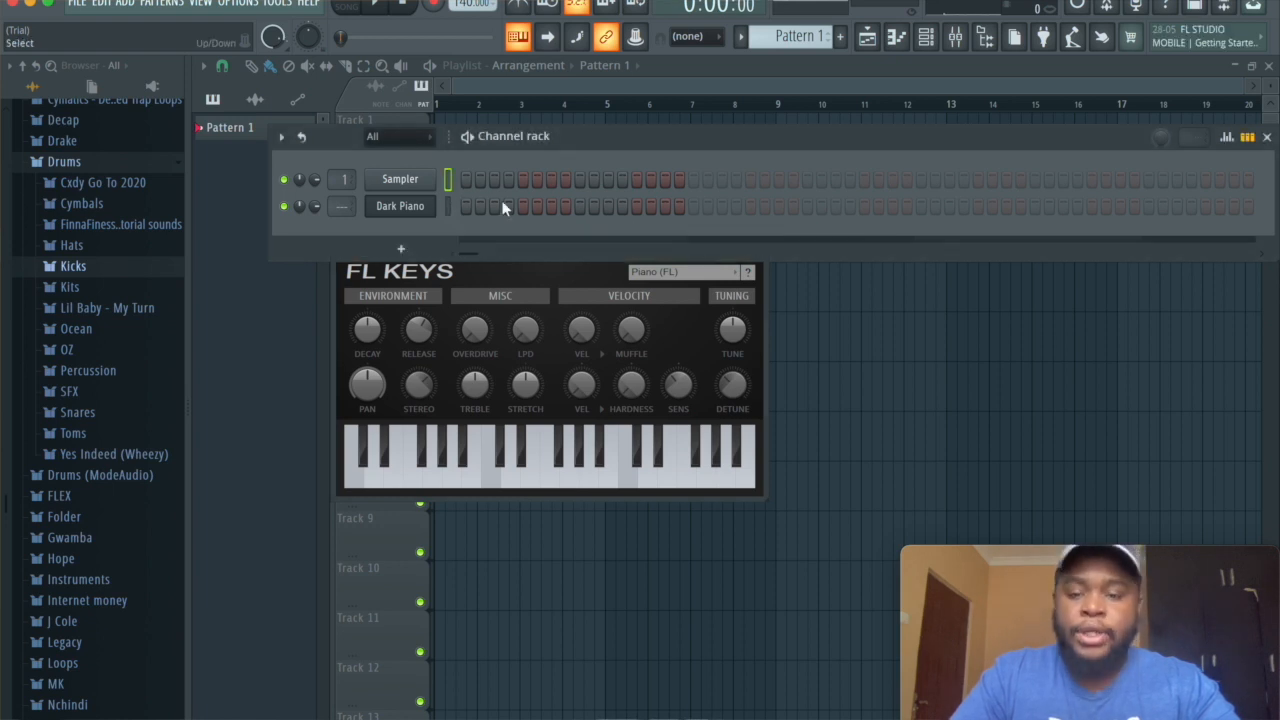
left_click(897, 38)
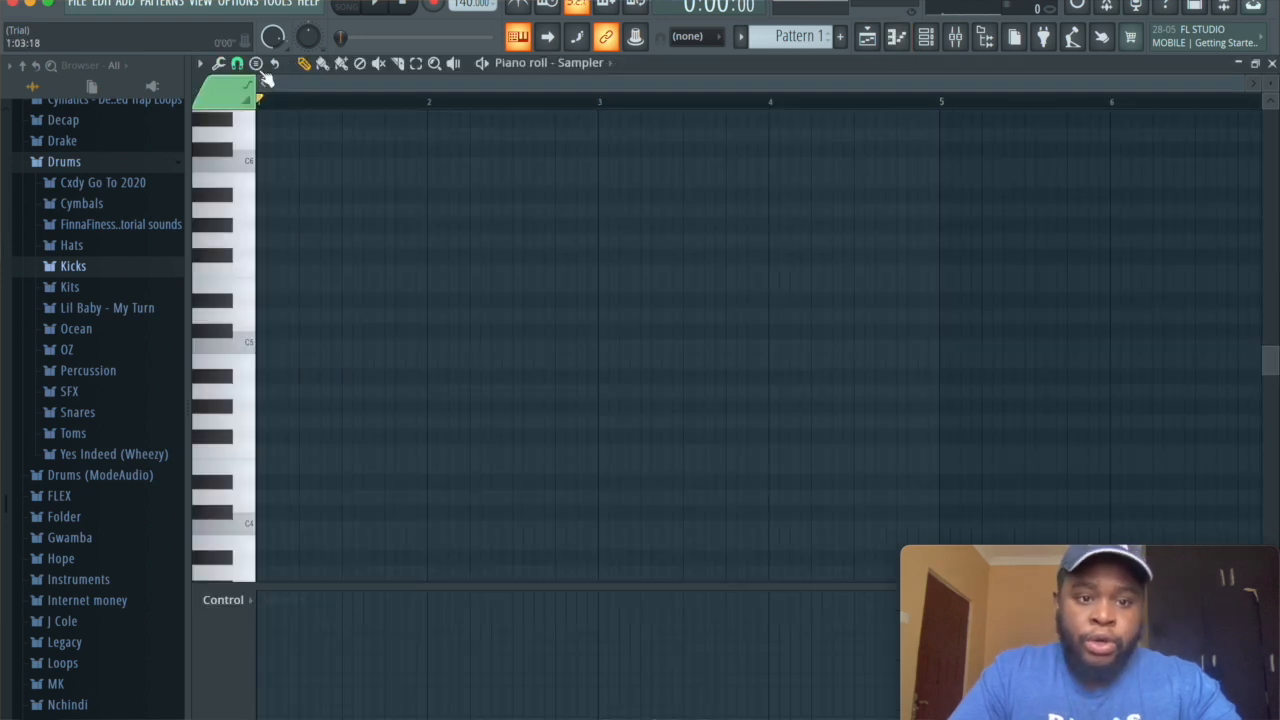
left_click(256, 65)
mouse_move(262, 72)
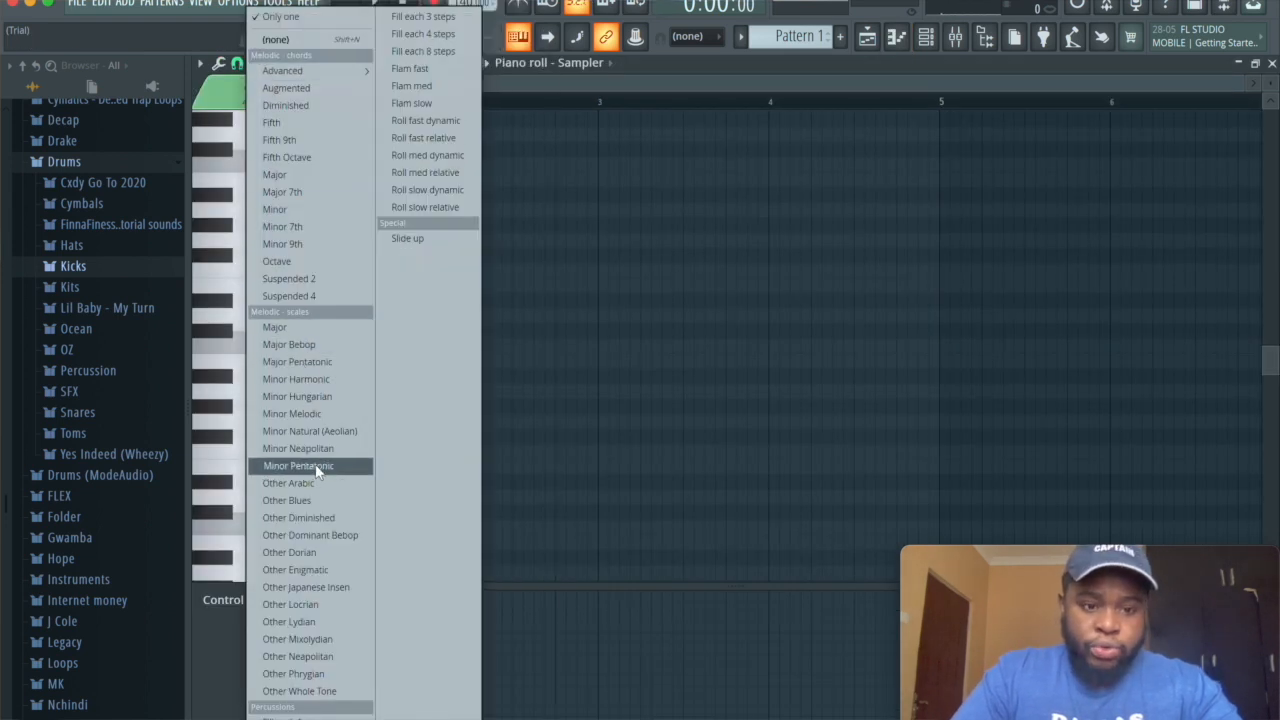
left_click(316, 438)
left_click(309, 522)
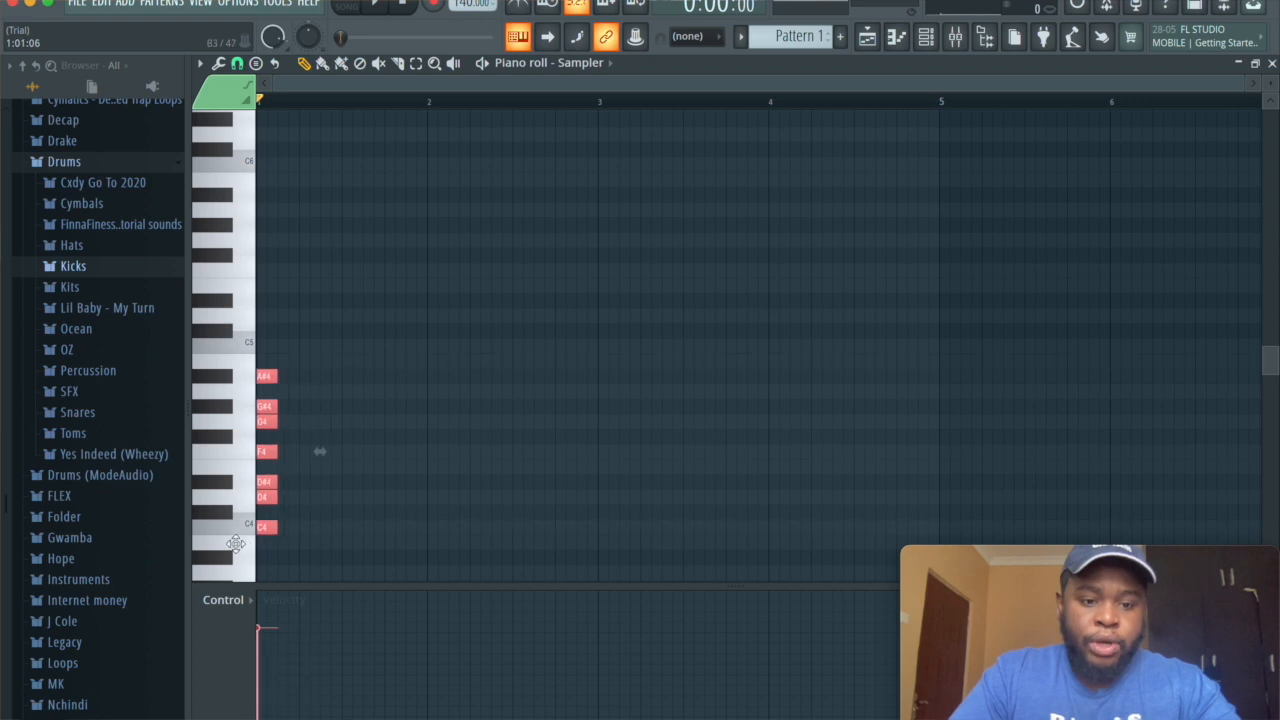
left_click_drag(268, 527, 250, 338)
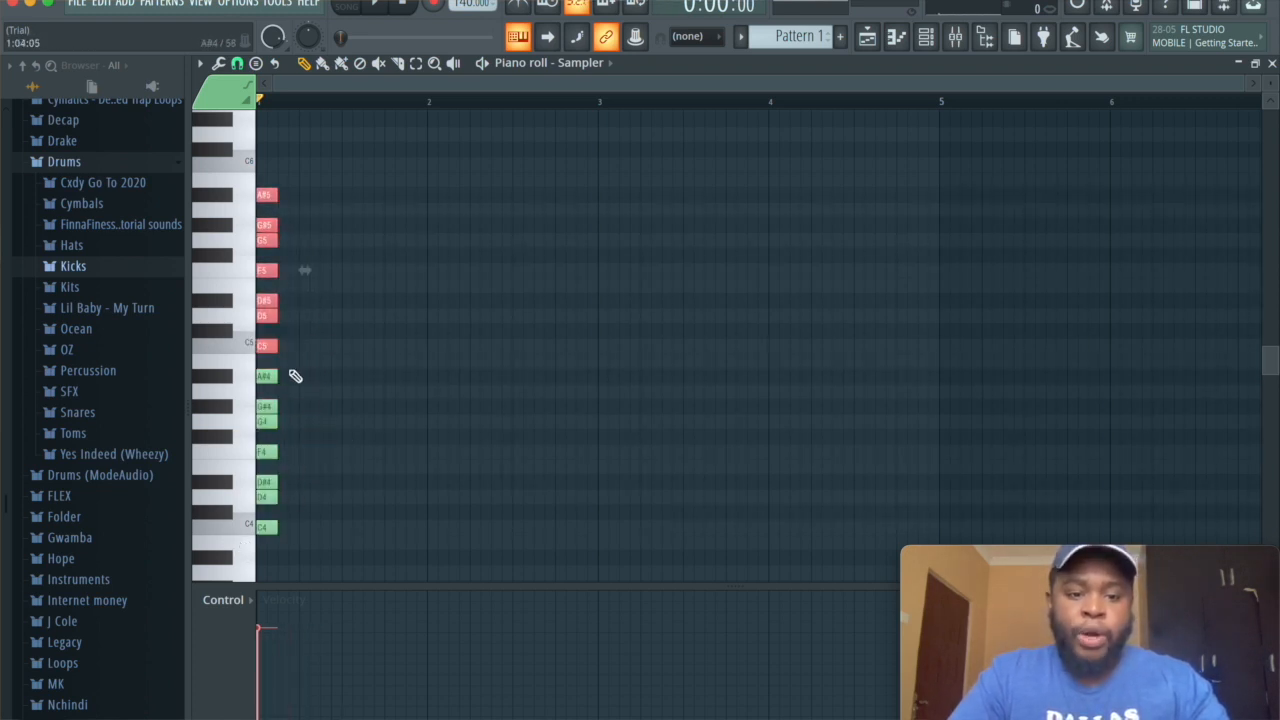
right_click(265, 347)
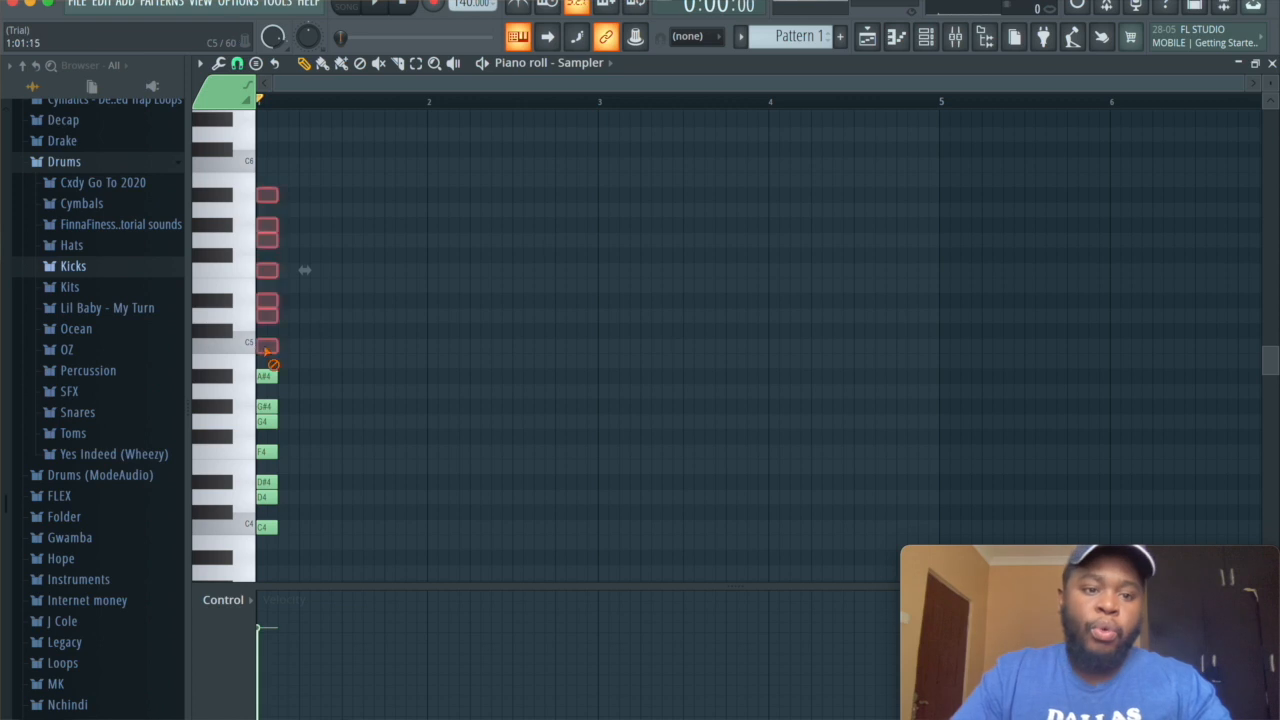
left_click(237, 66)
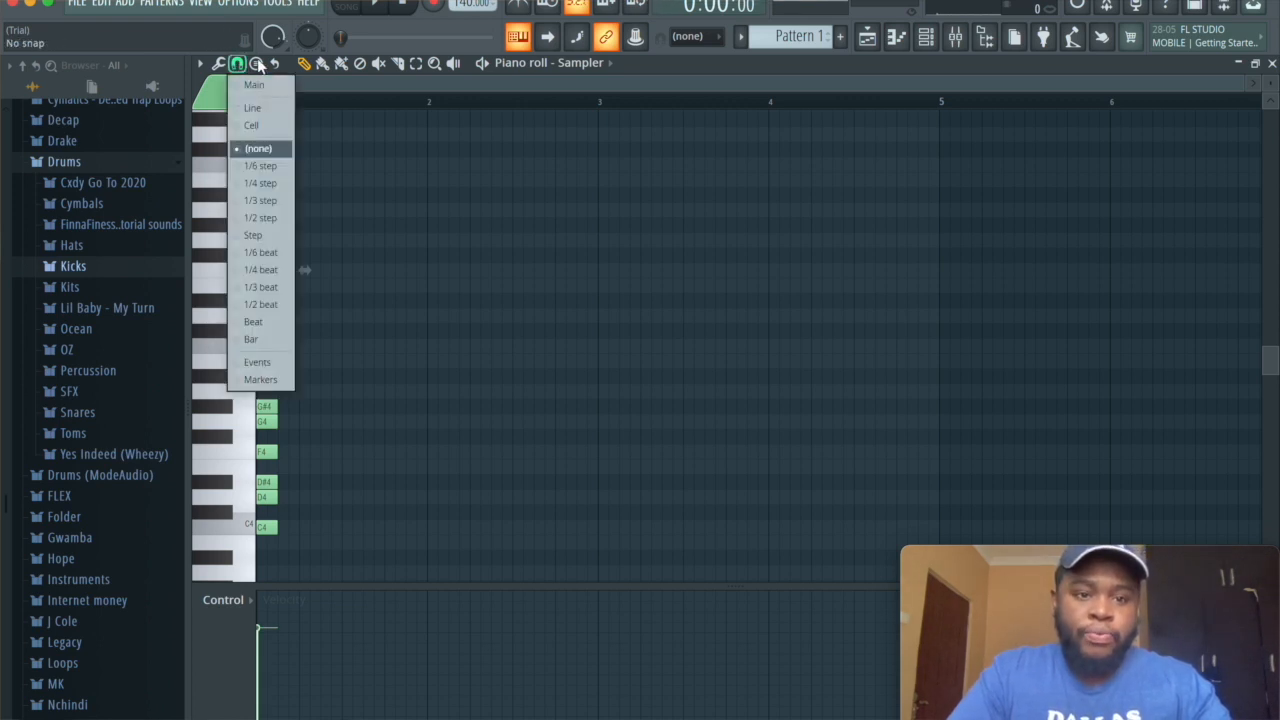
left_click(217, 64)
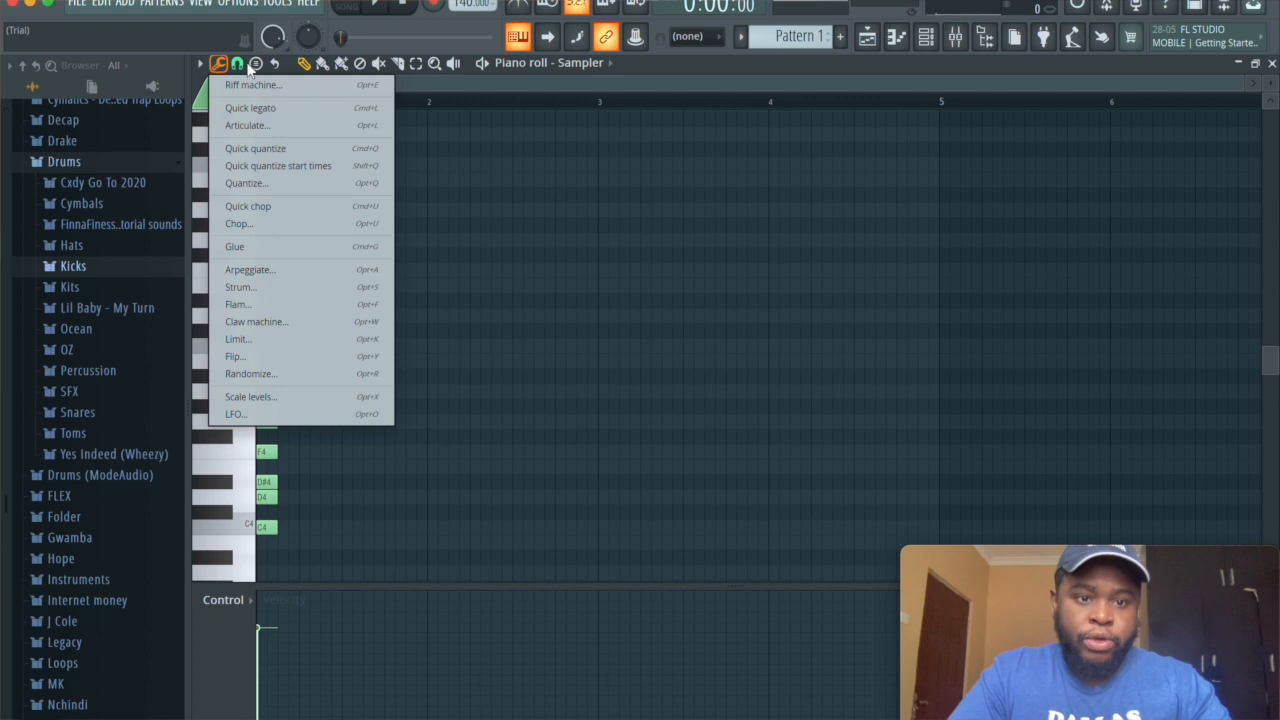
Repeat the Minor Natural (Aeolian) scale stamp at C5, C6 and C7 at the start of bar 1.
left_click(258, 66)
left_click(258, 66)
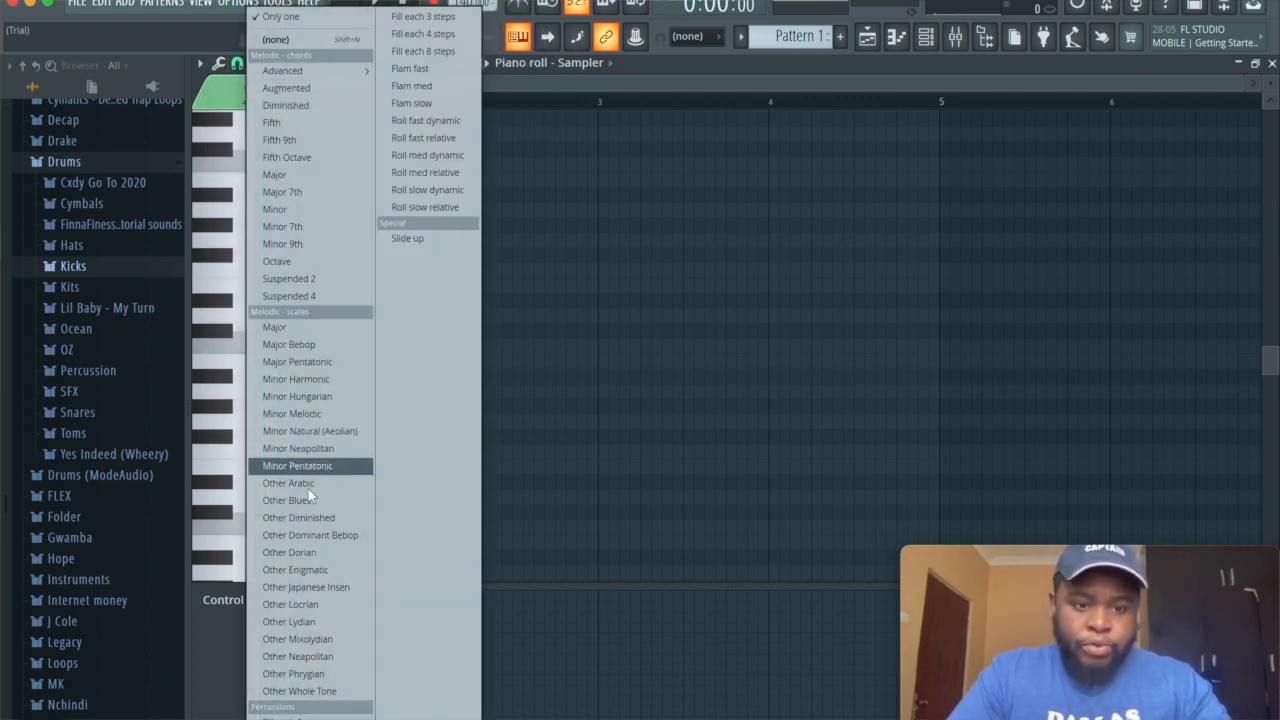
left_click(313, 446)
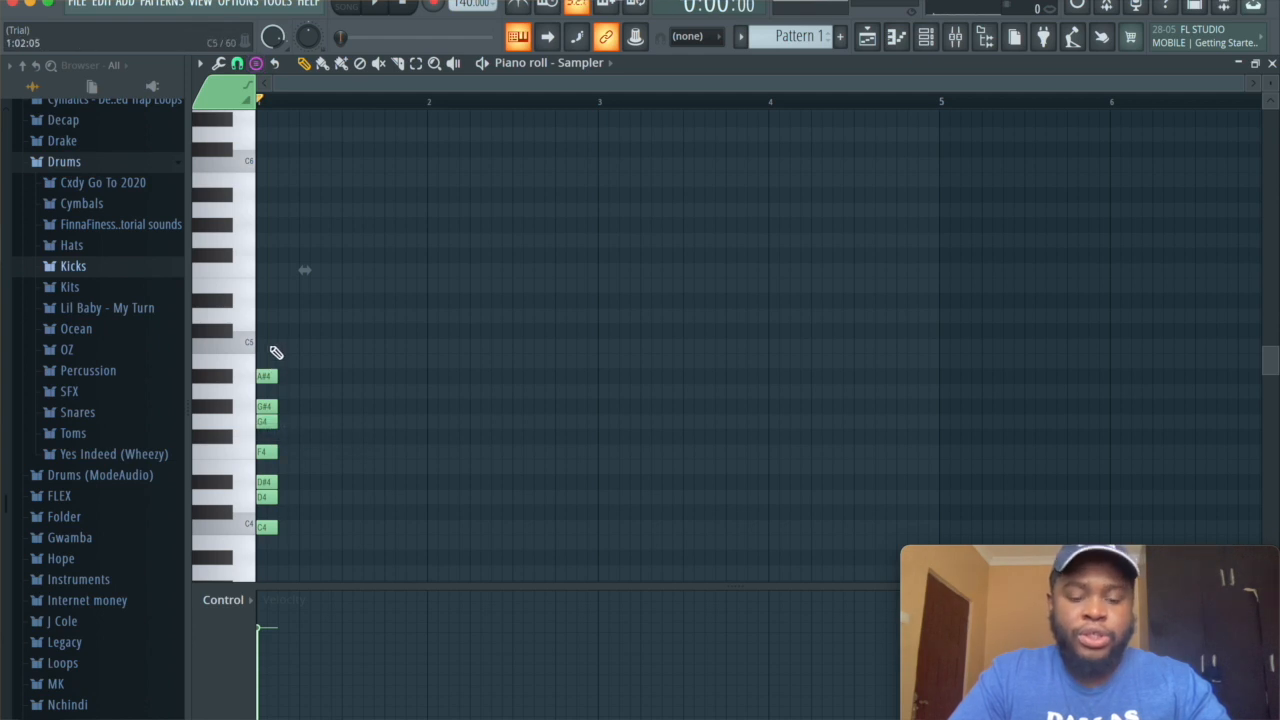
mouse_move(277, 352)
left_mouse_down()
mouse_move(252, 355)
mouse_move(268, 352)
left_mouse_up()
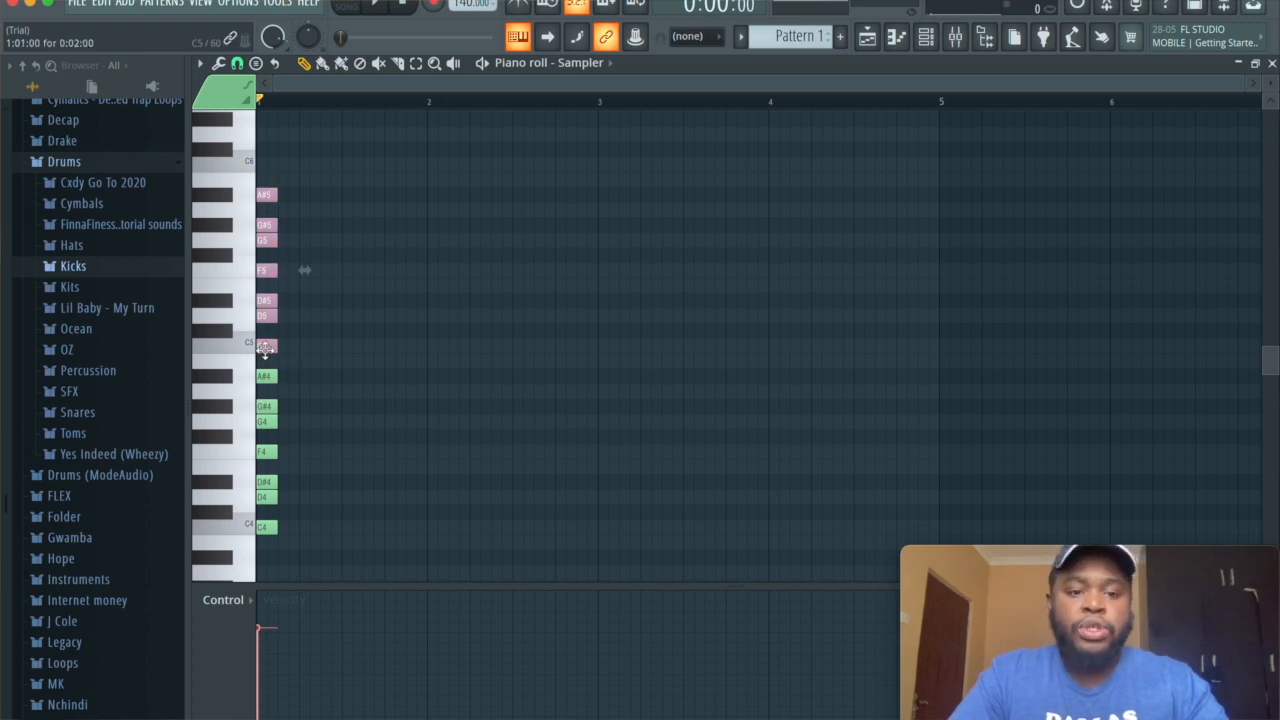
left_click_drag(267, 345, 204, 145)
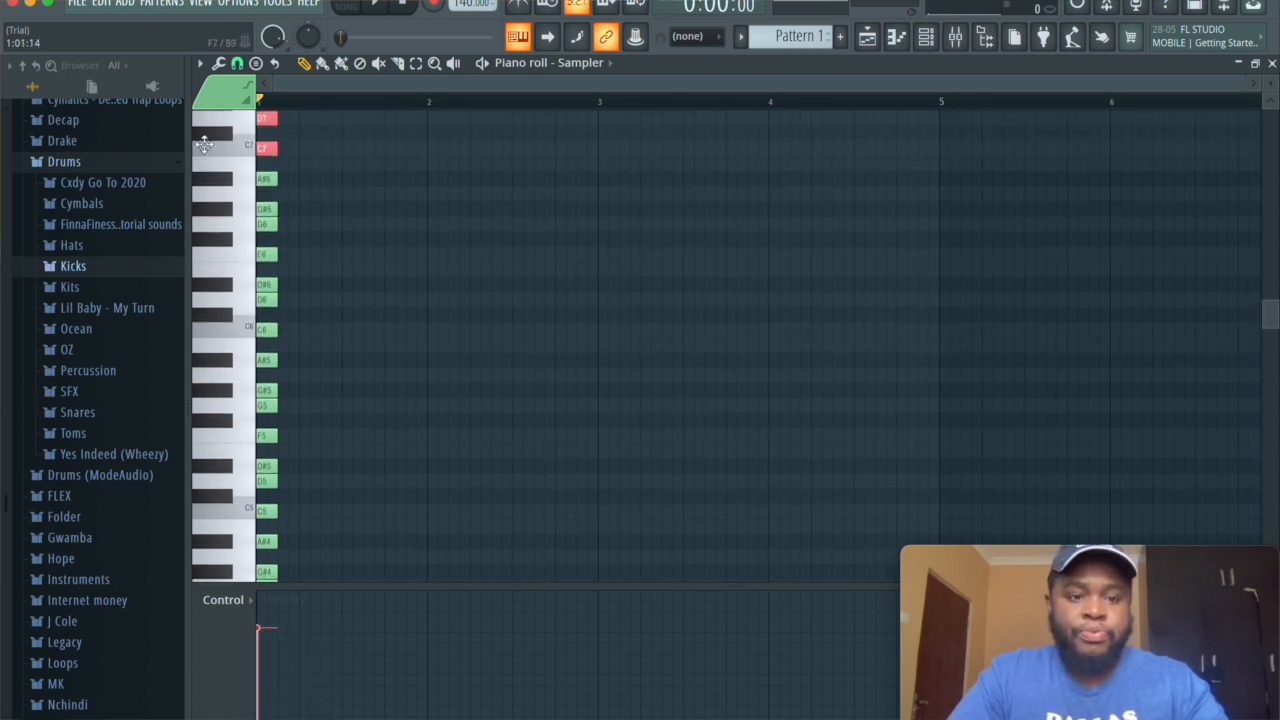
left_click(949, 136)
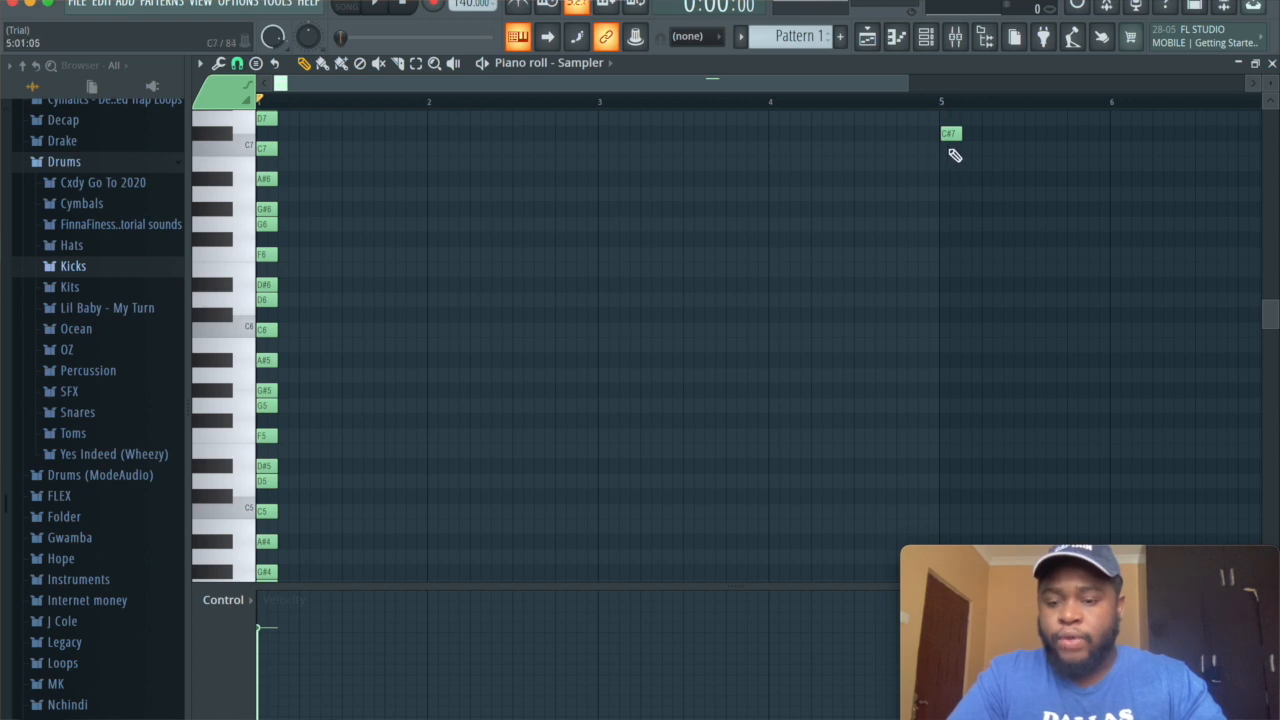
scroll(968, 186, "up", 3)
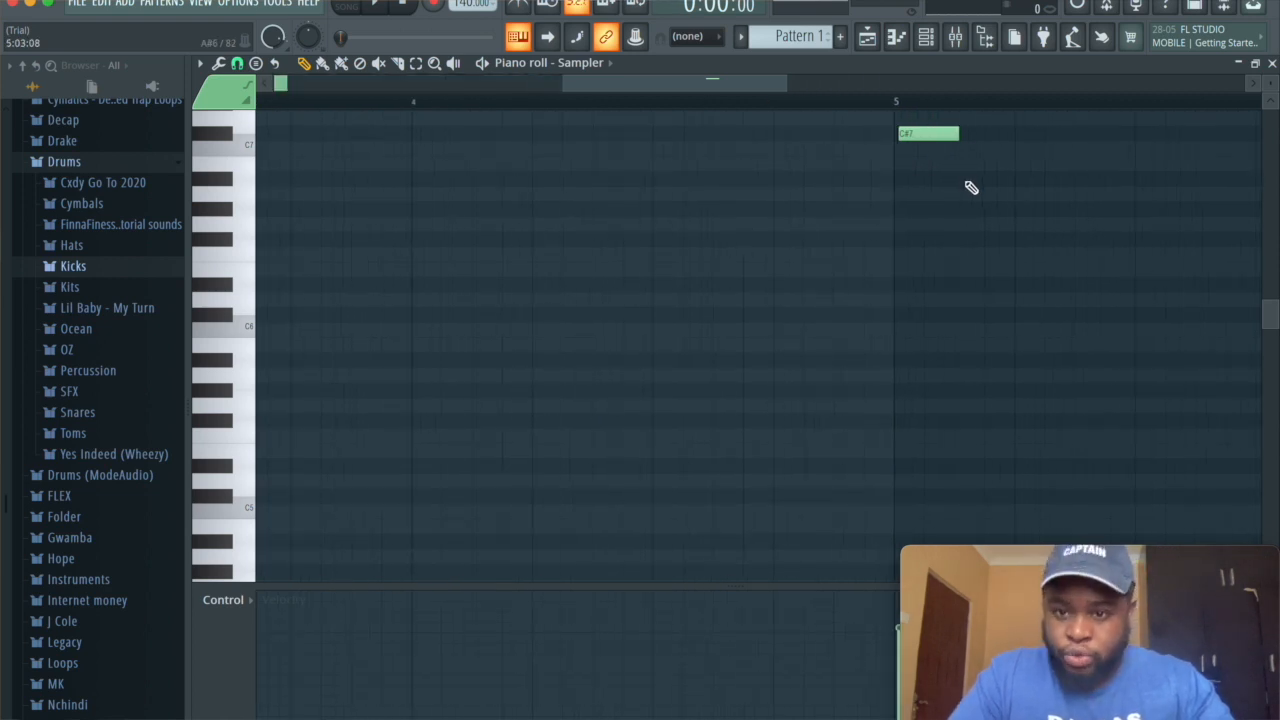
left_click(938, 134)
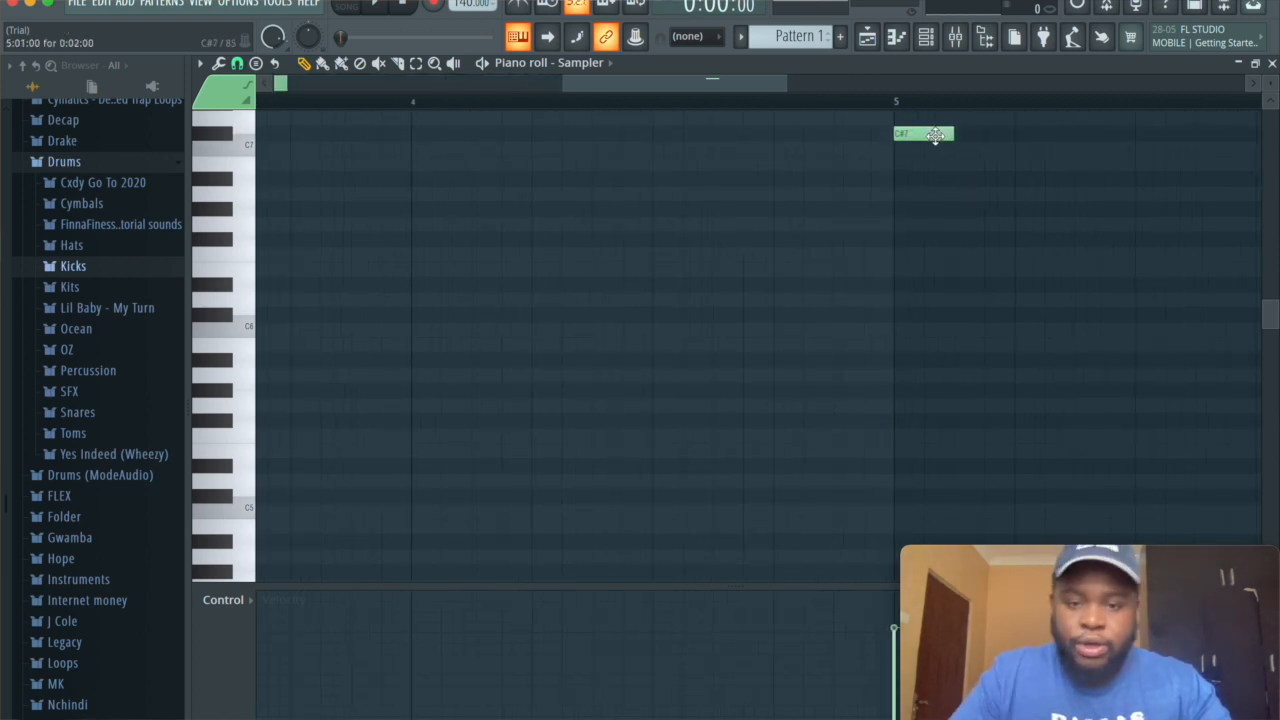
right_click(940, 138)
Set the piano roll snap to 1/2 step and extend all scale notes to bar 5, using a temporary C#7 note placed there.
left_click(237, 63)
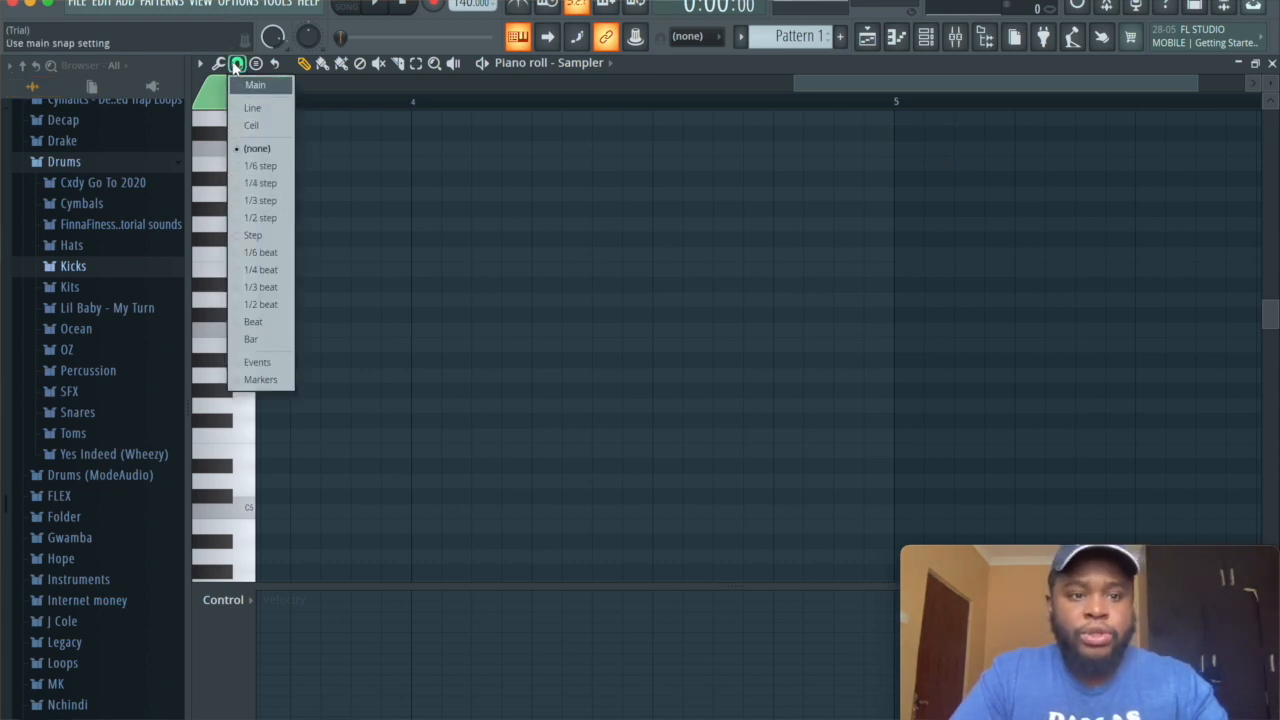
left_click(268, 216)
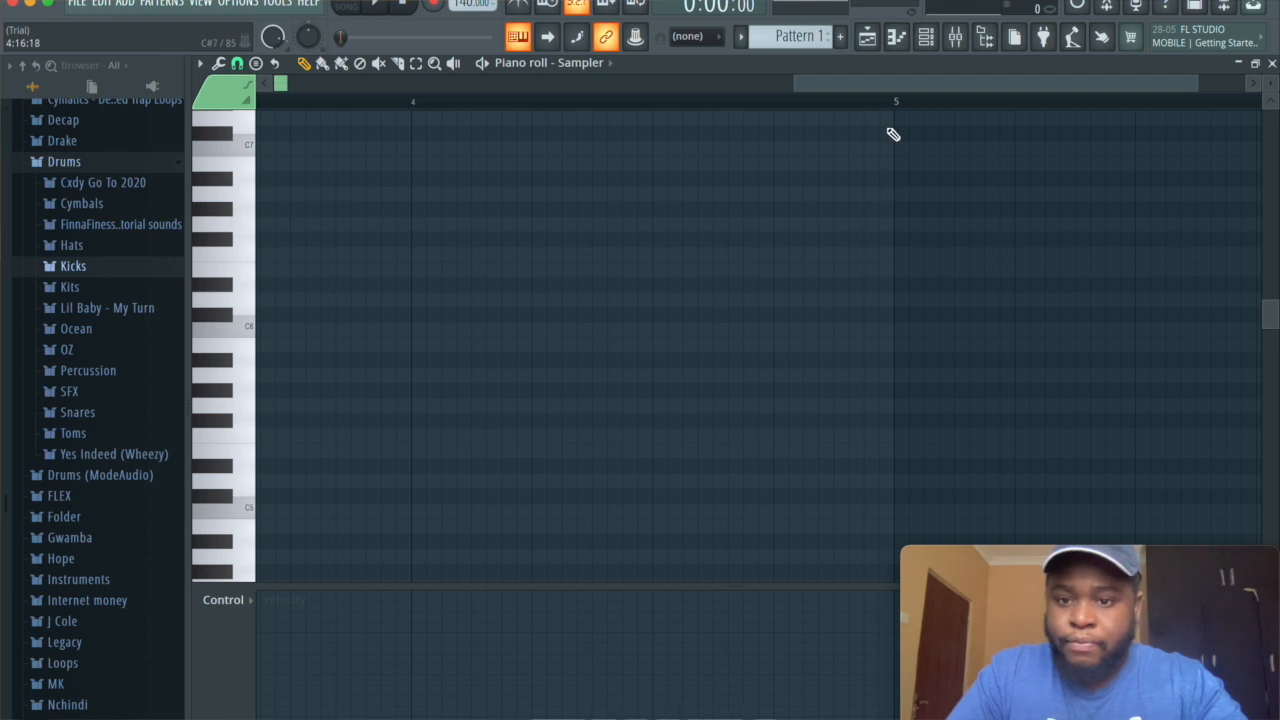
left_click(898, 136)
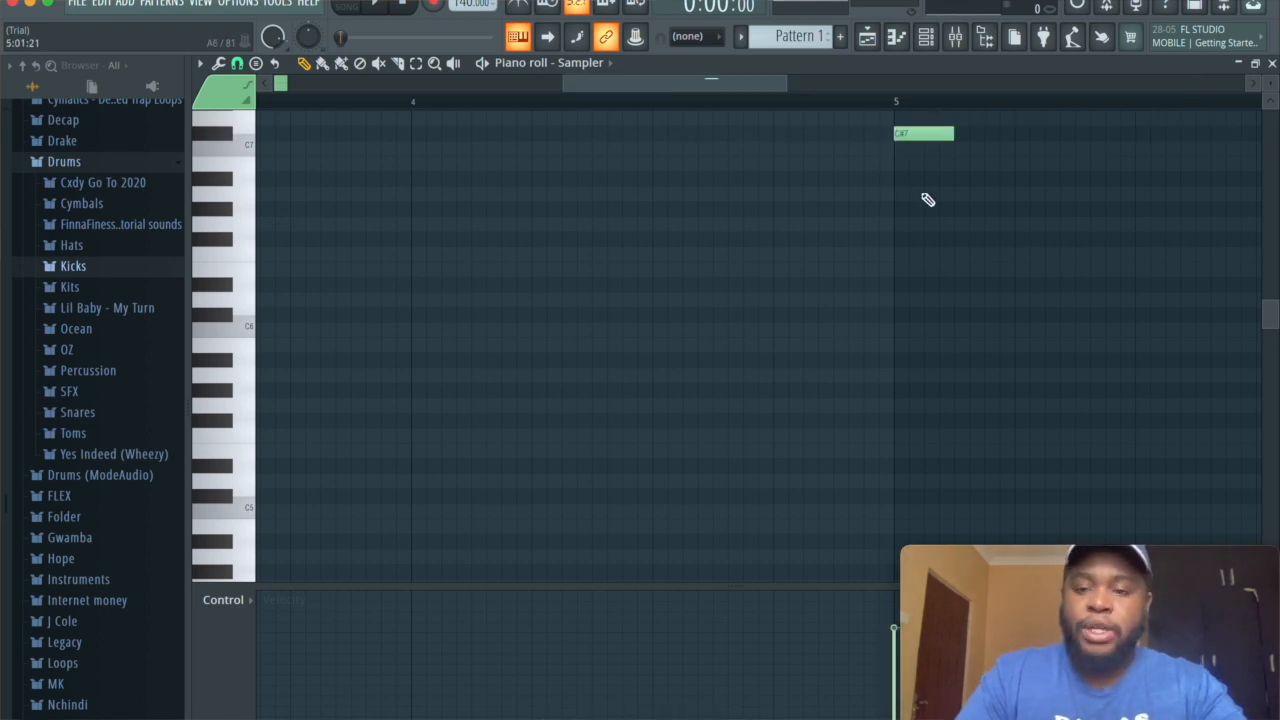
key("super+v")
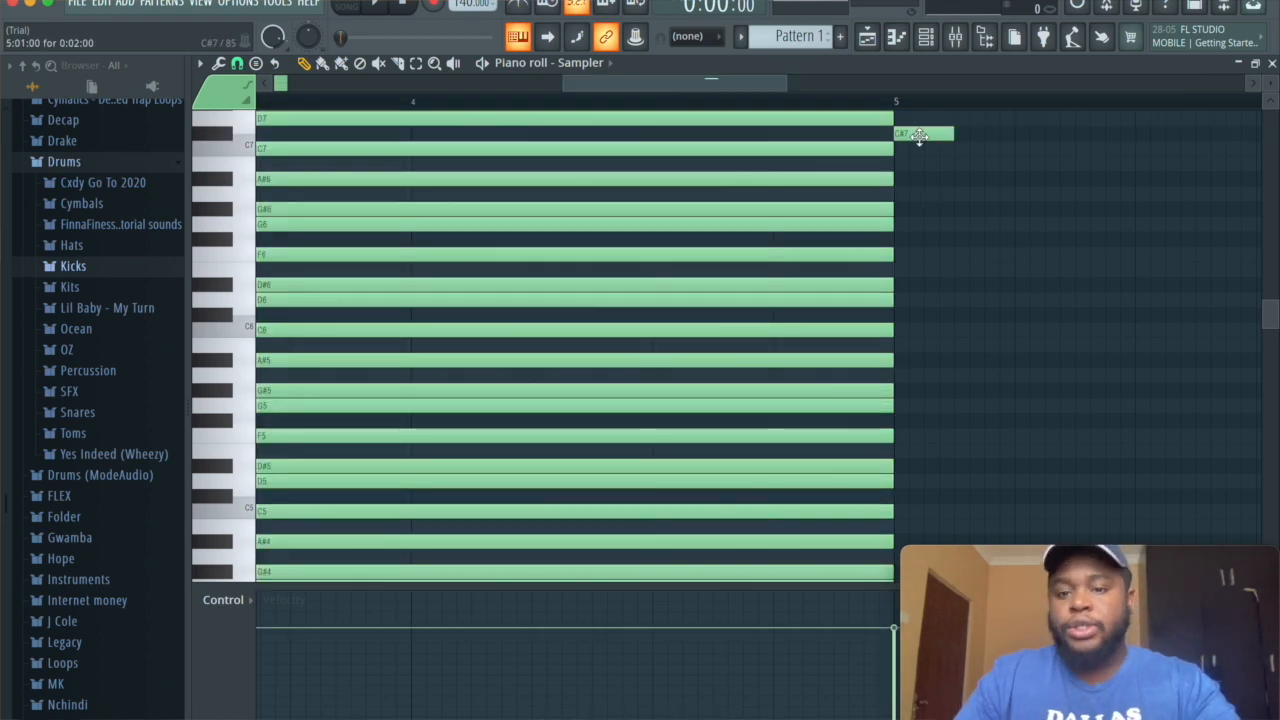
right_click(921, 139)
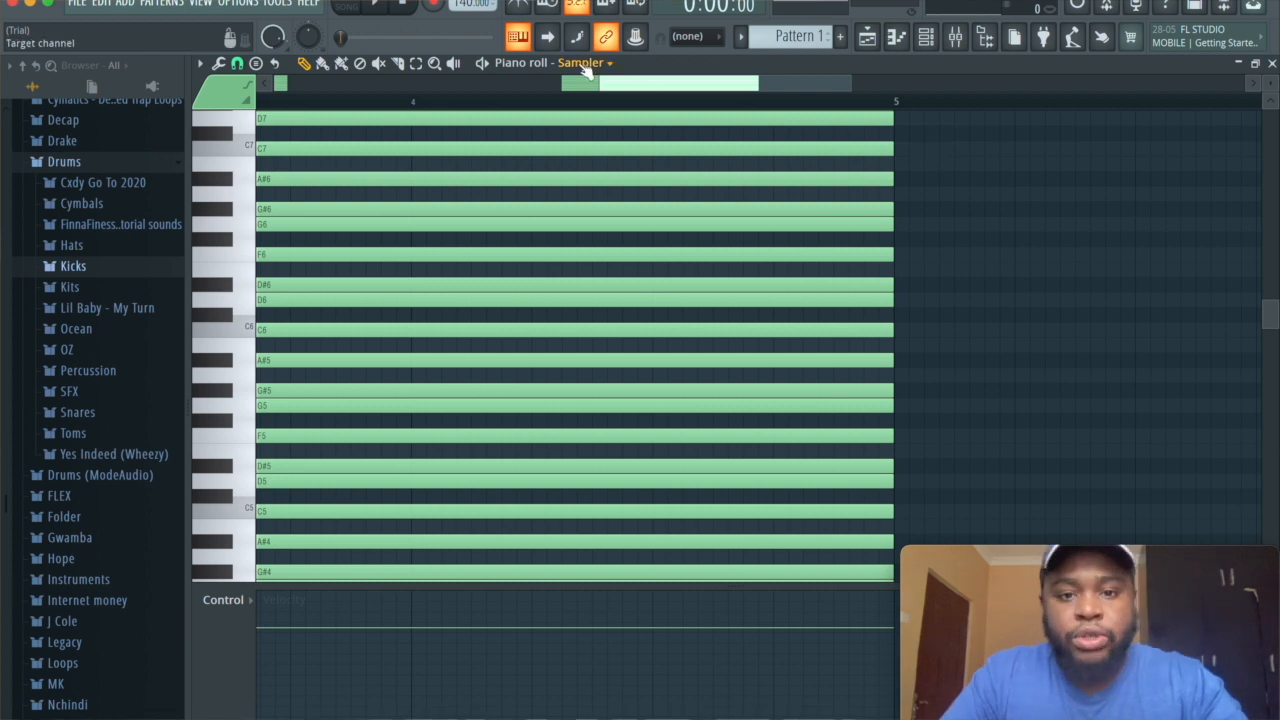
Switch the piano roll's target channel from Sampler to Dark Piano.
left_click_drag(590, 82, 30, 64)
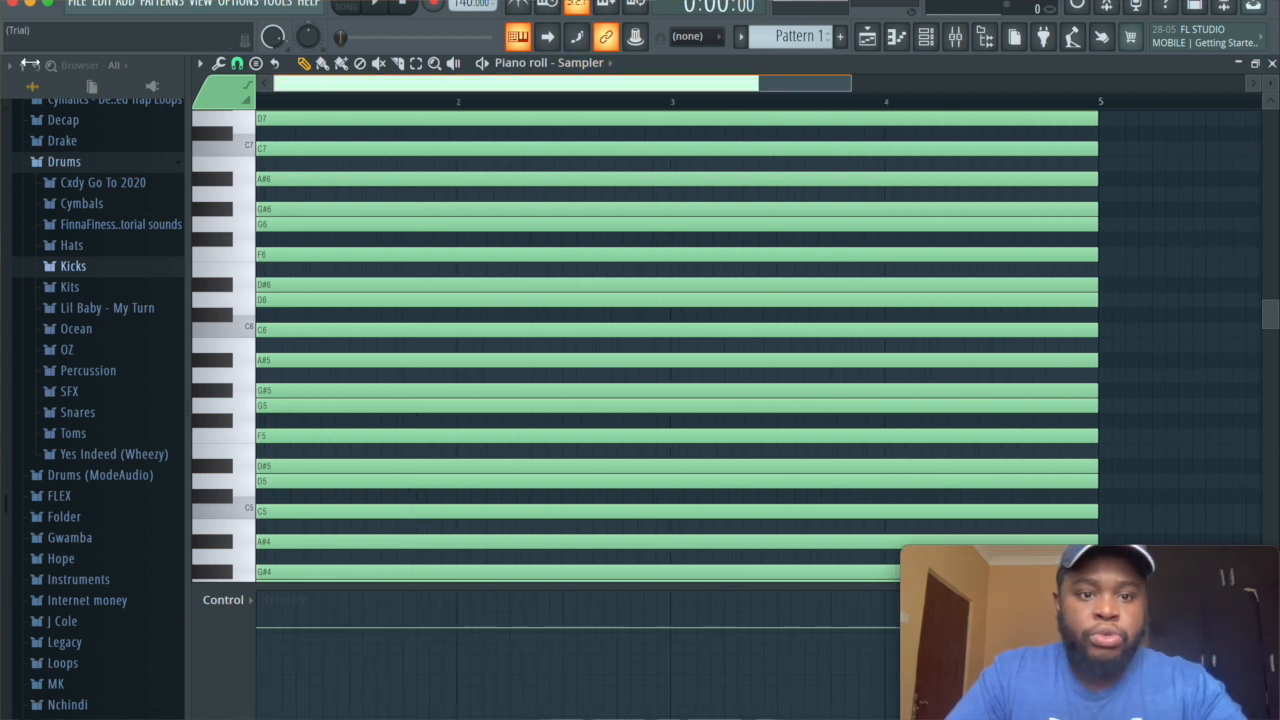
left_click(600, 64)
left_click(598, 114)
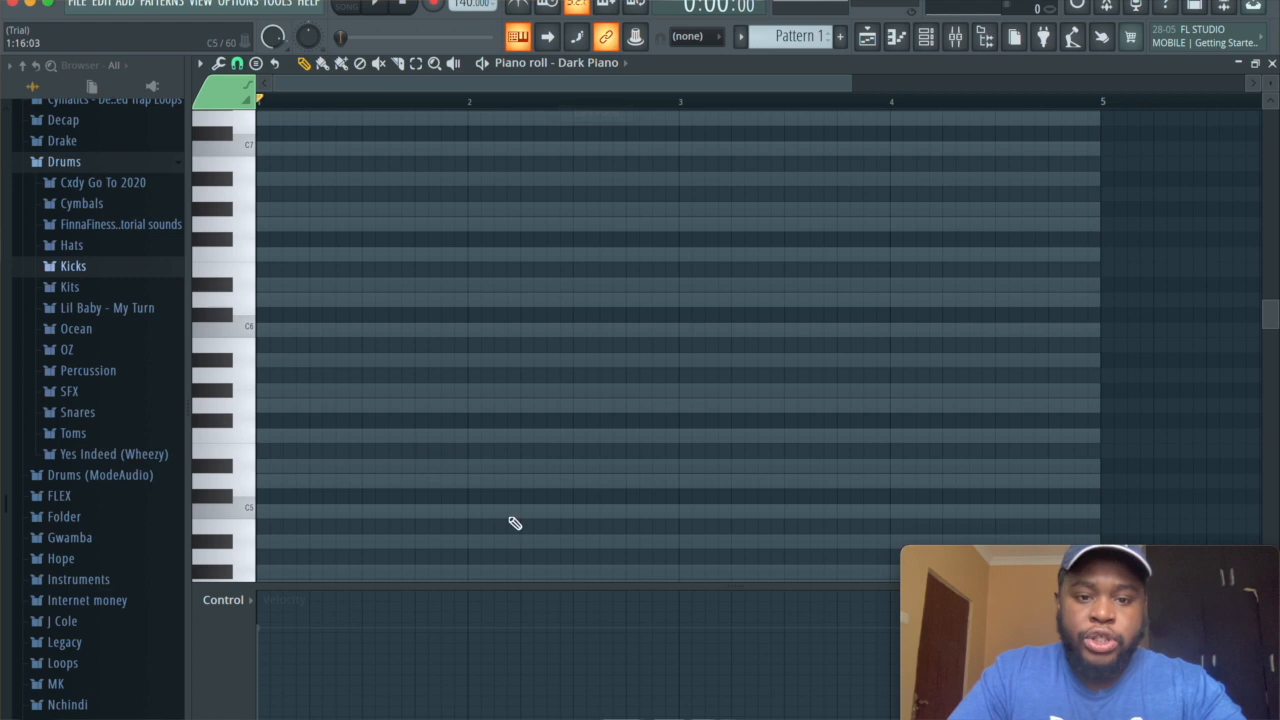
Draw a one-bar C5 note from the start of bar 1 in the Dark Piano pattern.
scroll(512, 566, "down", 4)
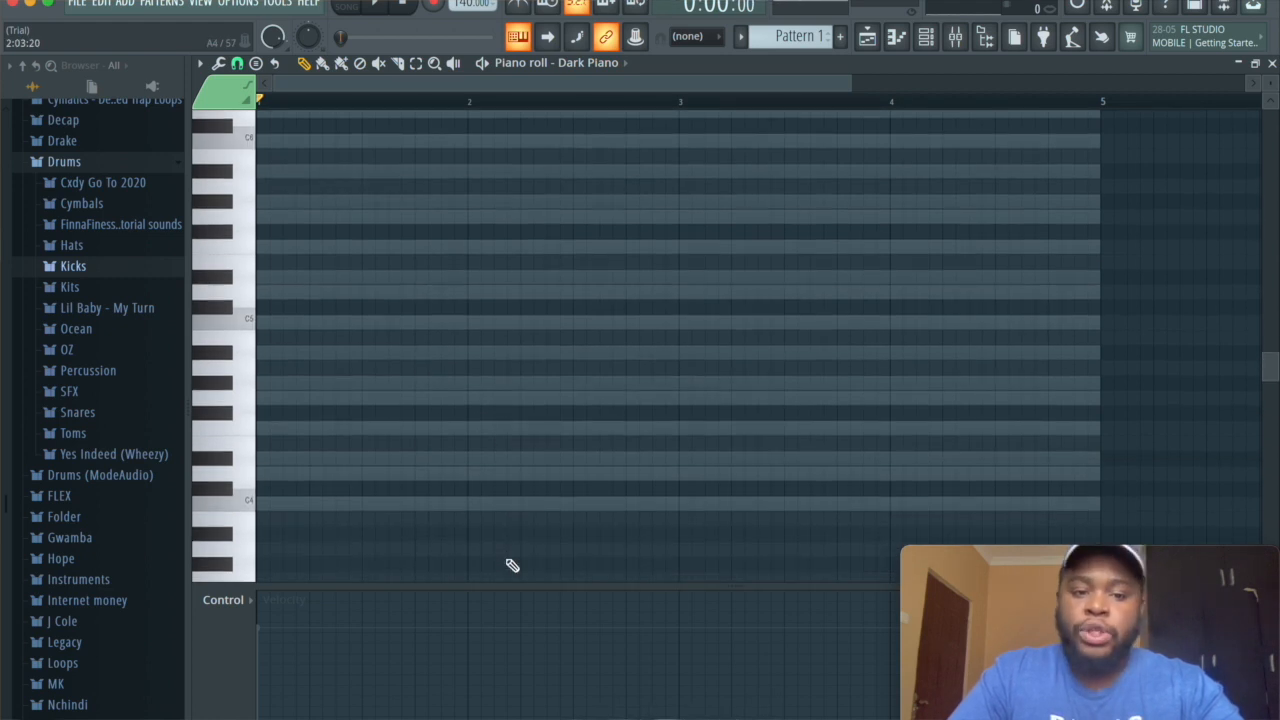
left_click_drag(328, 412, 355, 397)
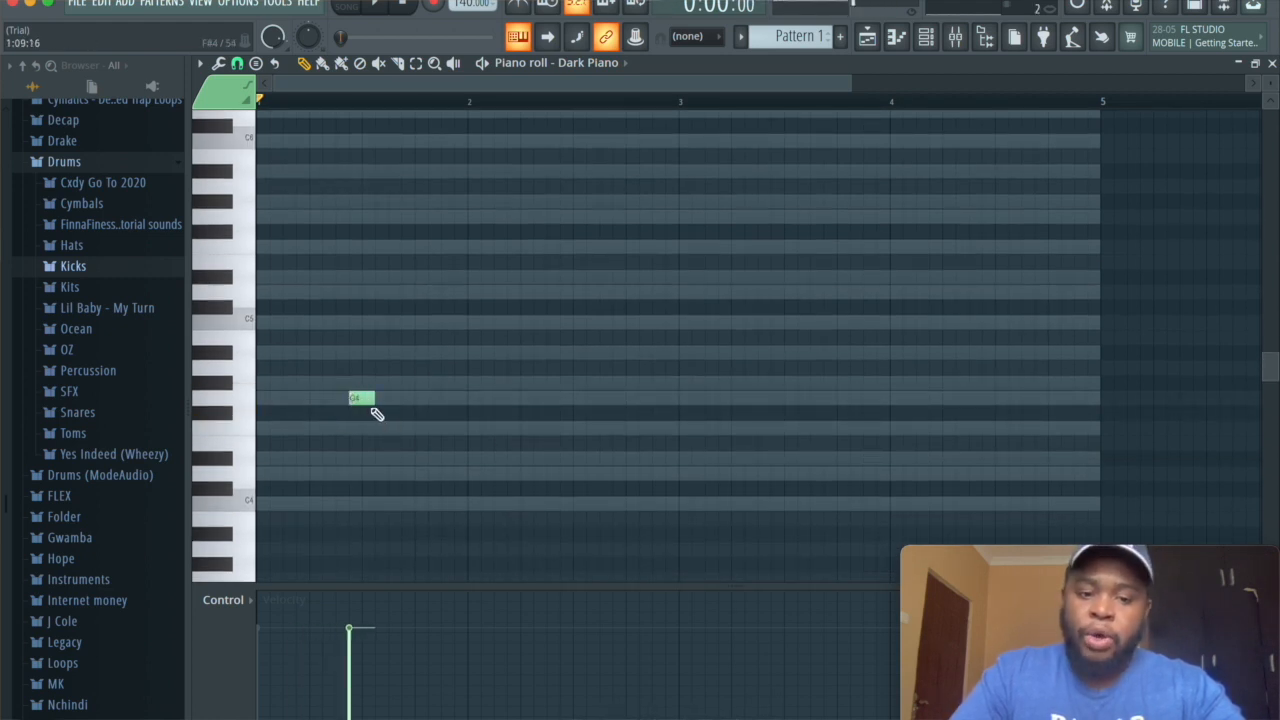
right_click(362, 398)
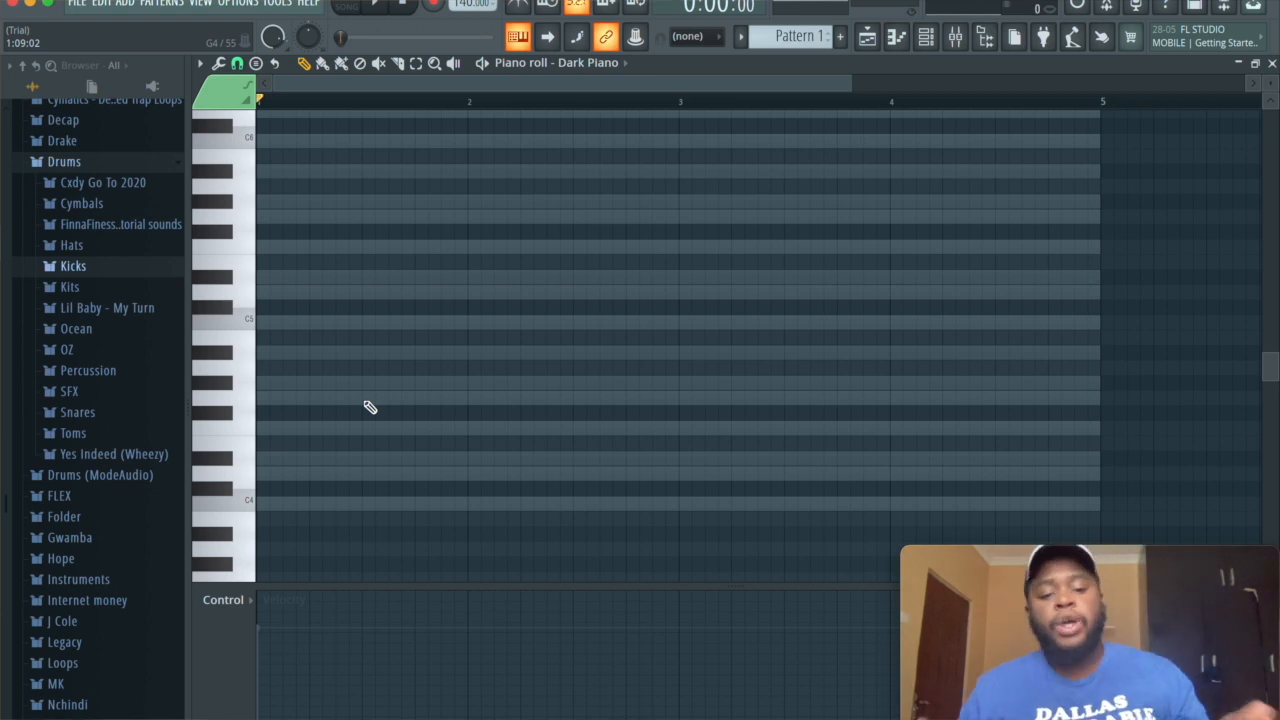
left_click(265, 321)
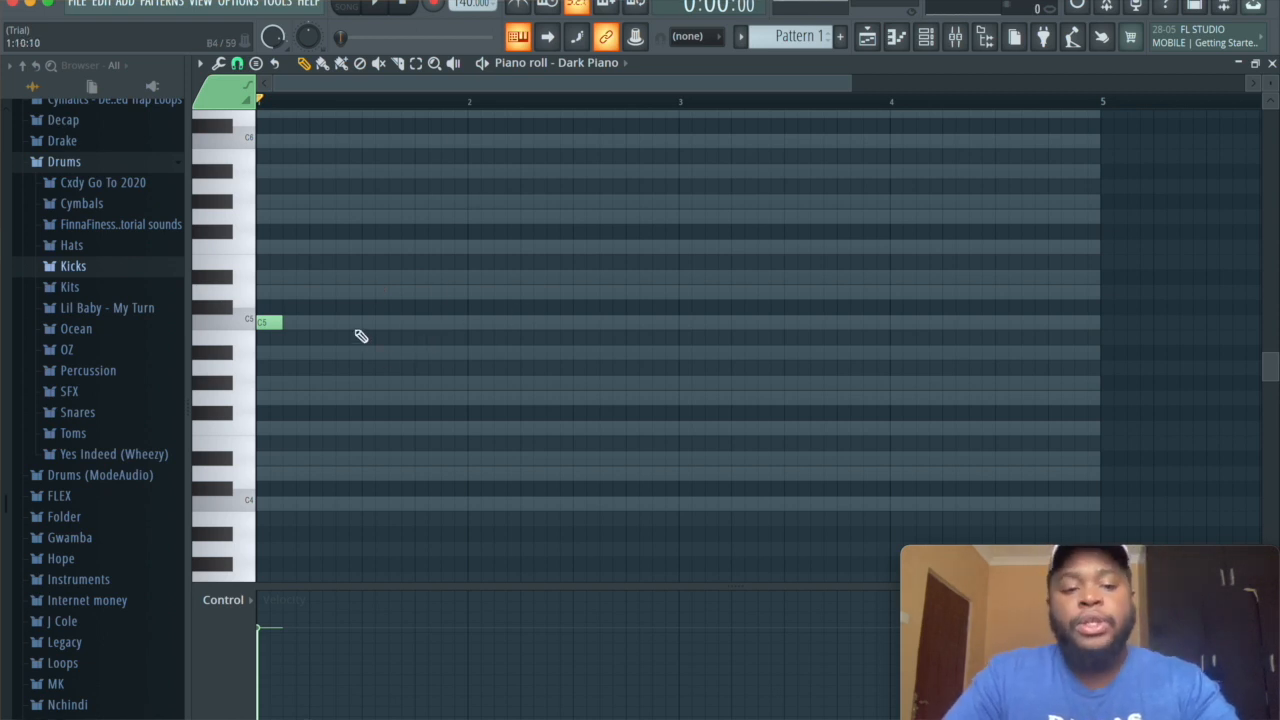
left_click_drag(284, 321, 468, 357)
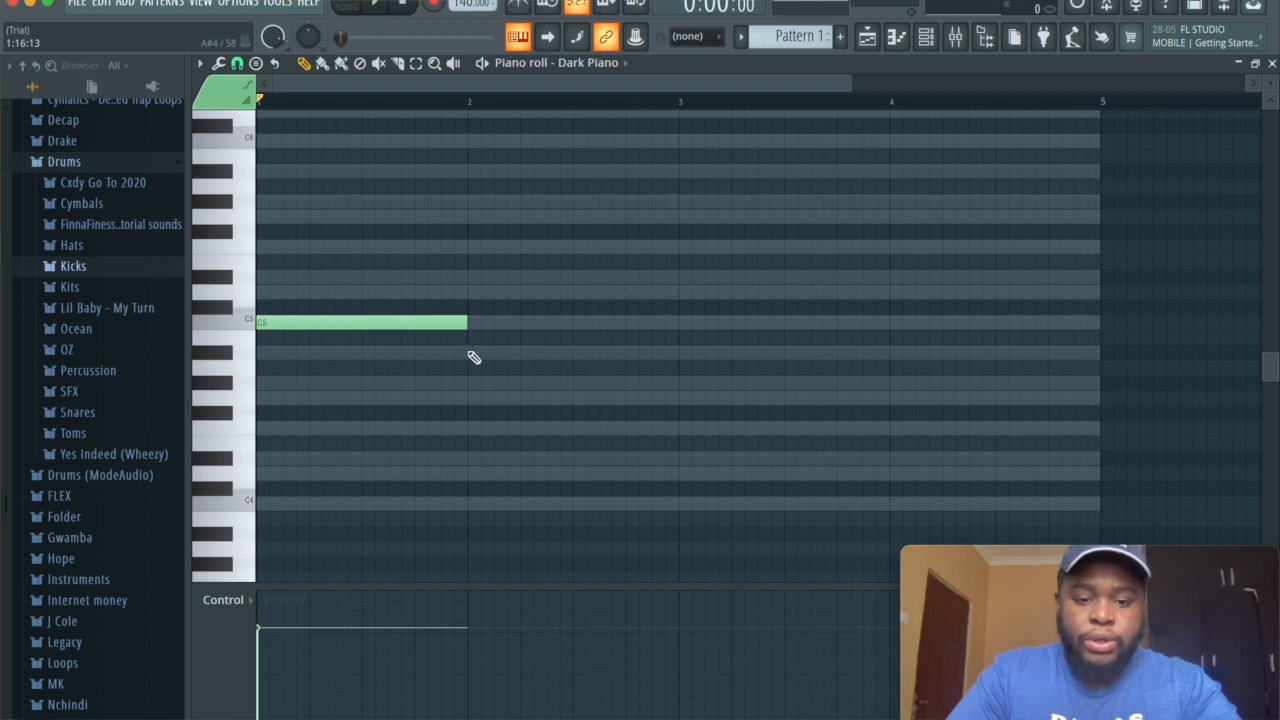
Add a one-bar D#5 note in bar 2 and a one-bar G#5 note in bar 3 of the Dark Piano pattern.
left_click(468, 277)
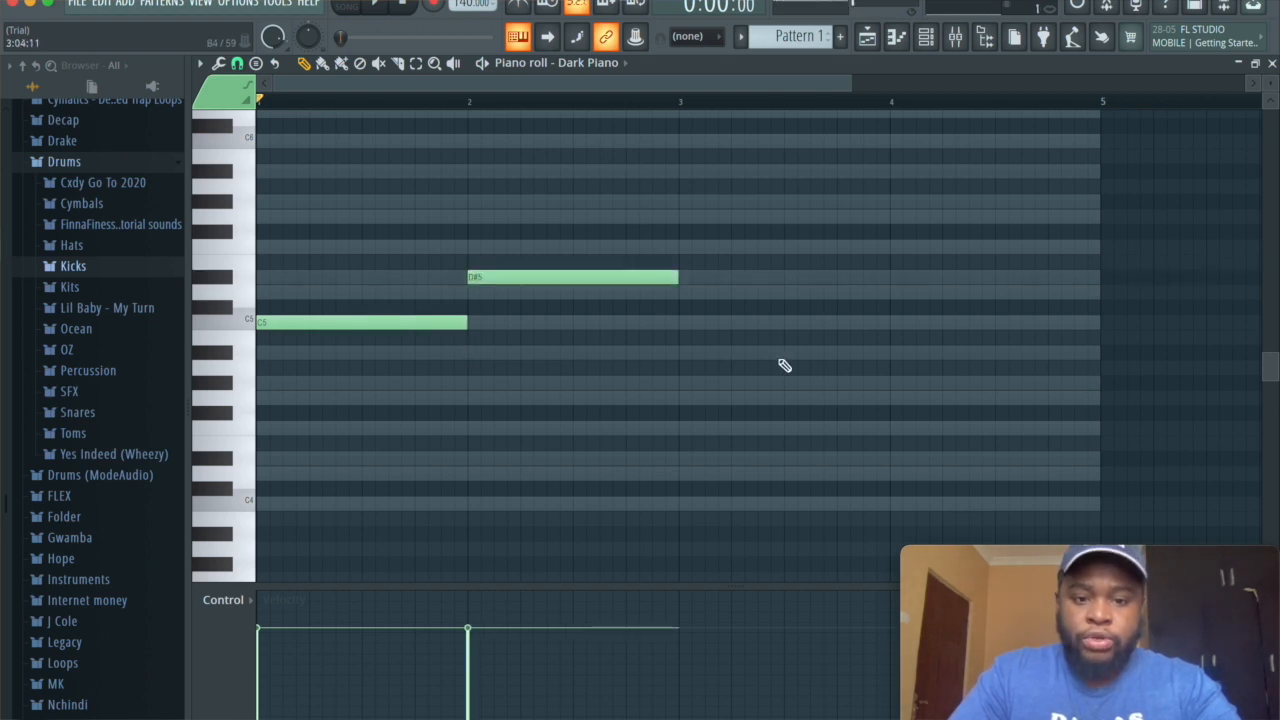
left_click(688, 277)
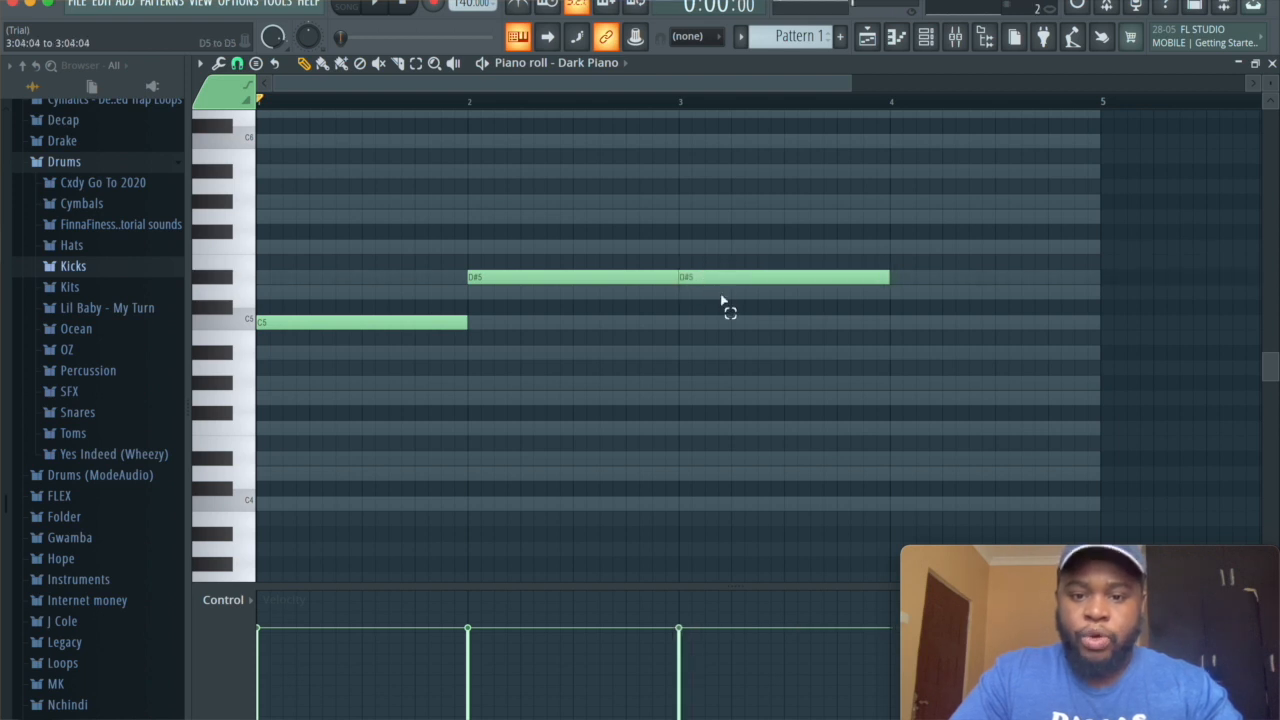
left_click(714, 277)
key("Up")
key("Up")
key("Up")
key("Up")
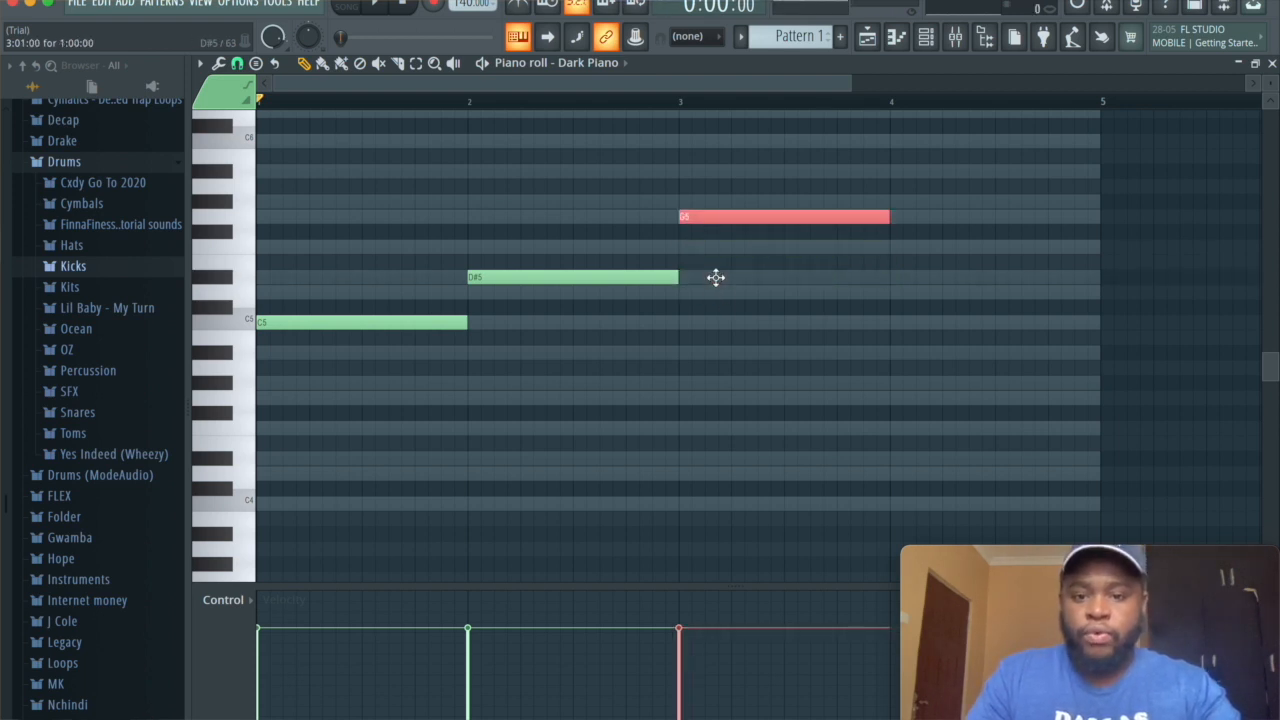
key("Up")
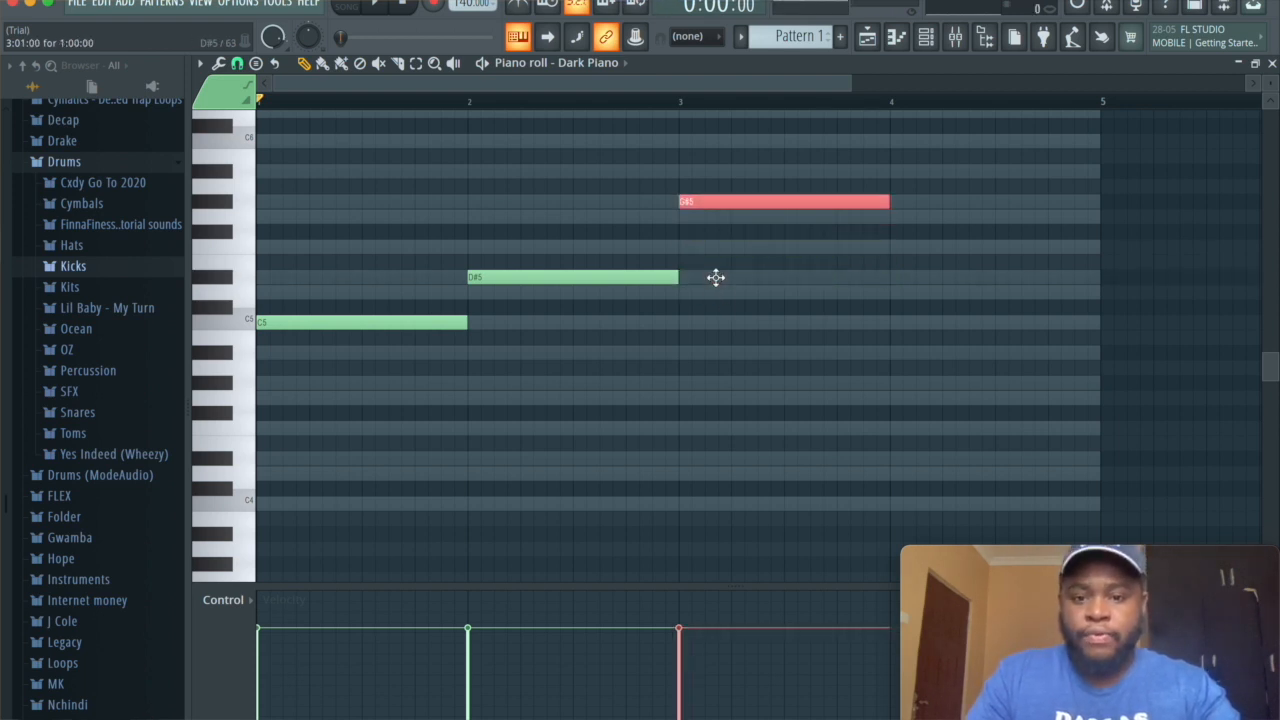
Add a one-bar G5 note in bar 4 and play back the four-note root line.
left_click(891, 218)
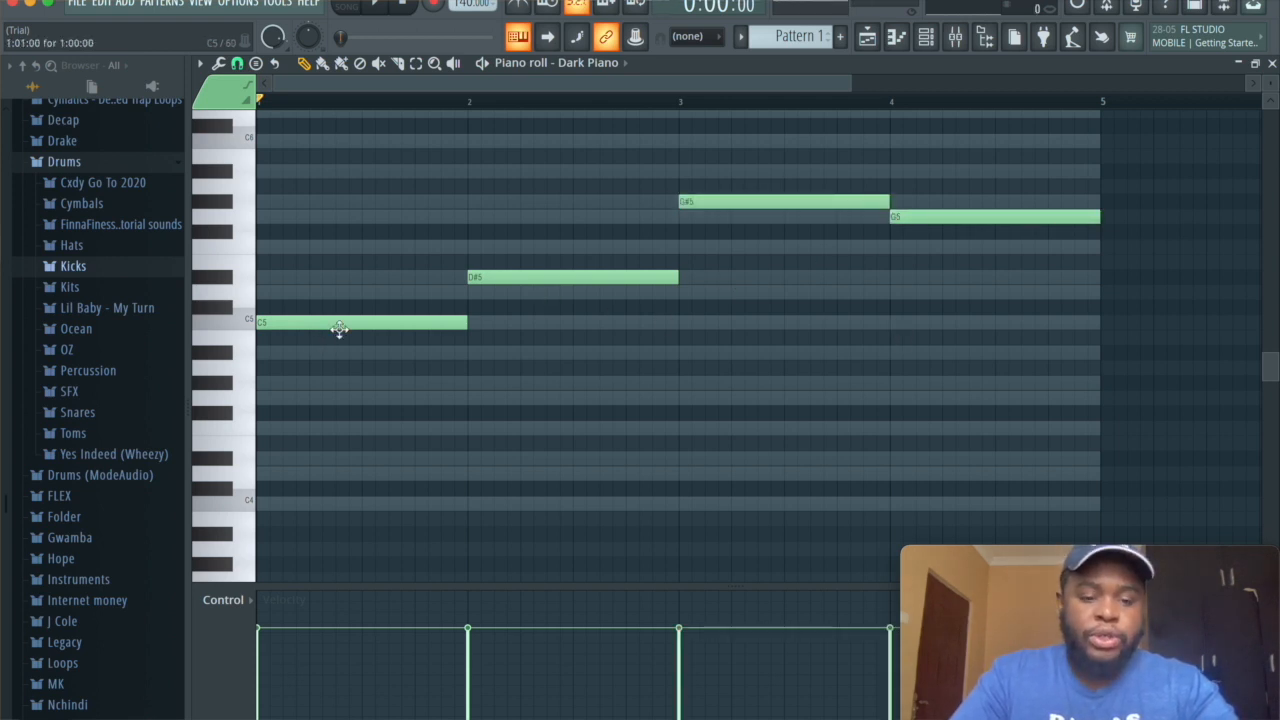
key("space")
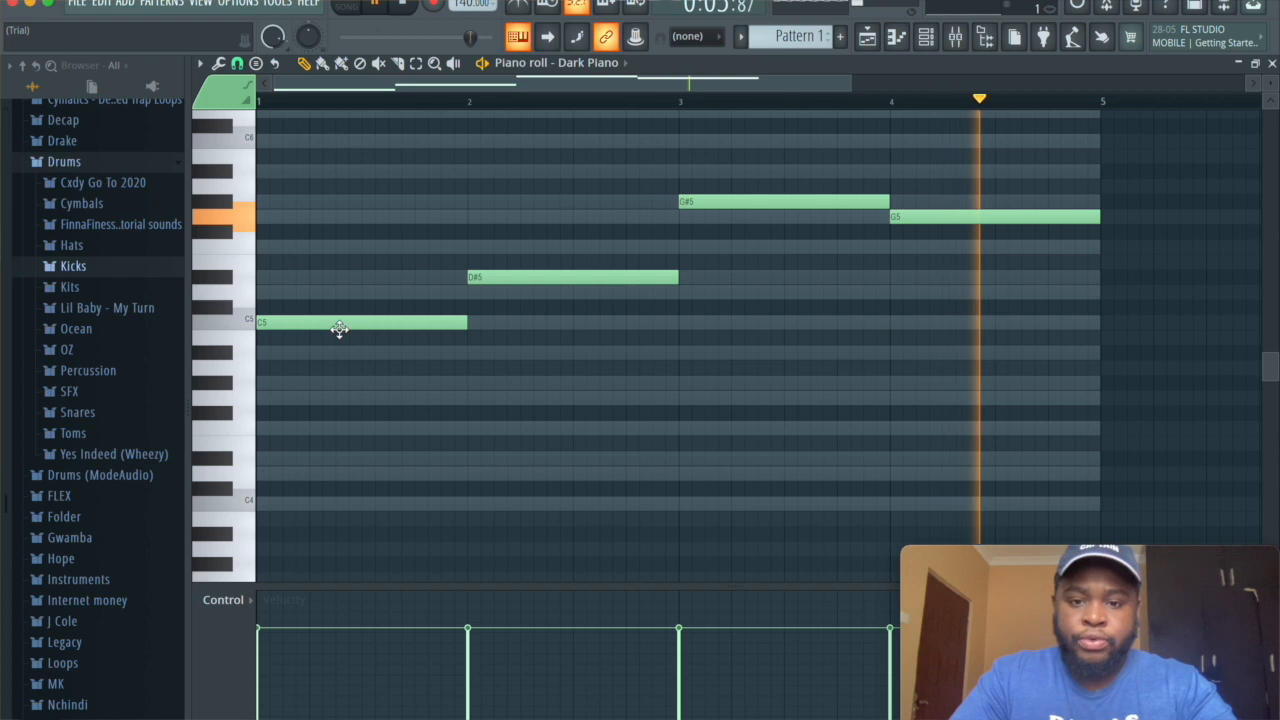
key("space")
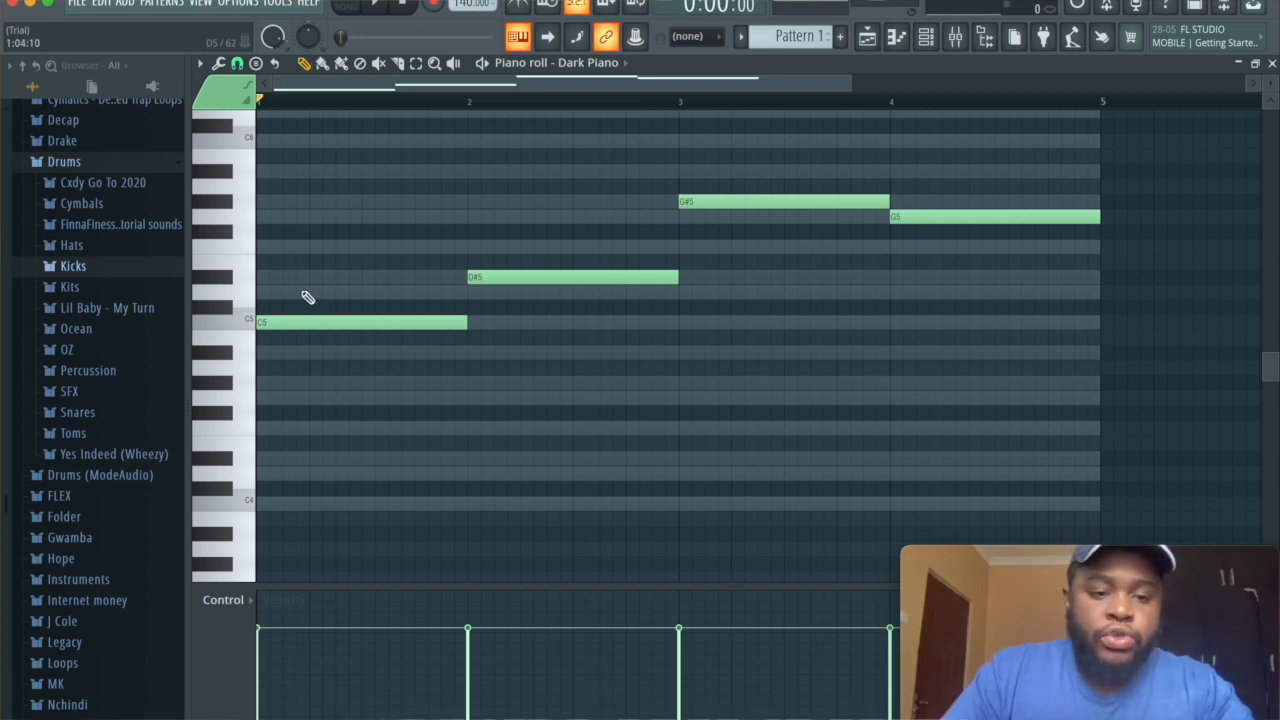
Build the first two chords by adding one-bar D#5 and G5 notes in bar 1 and G5 and A#5 in bar 2.
left_click(265, 277)
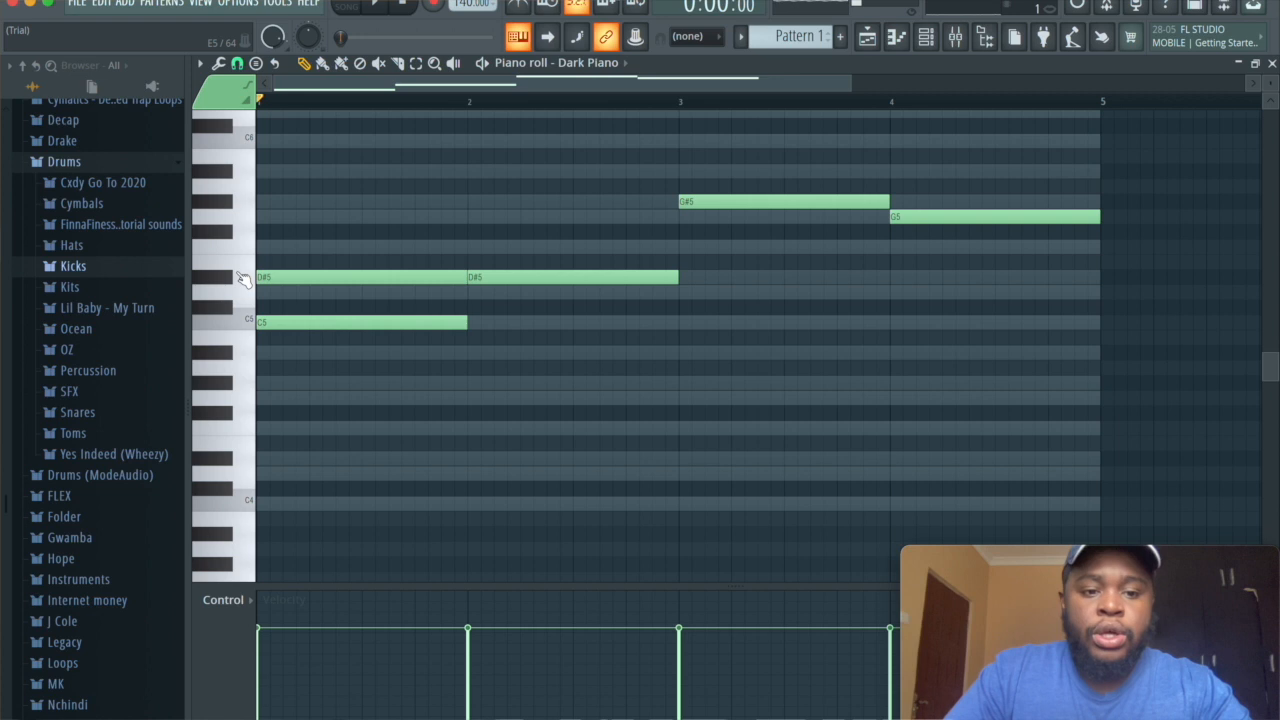
left_click(266, 216)
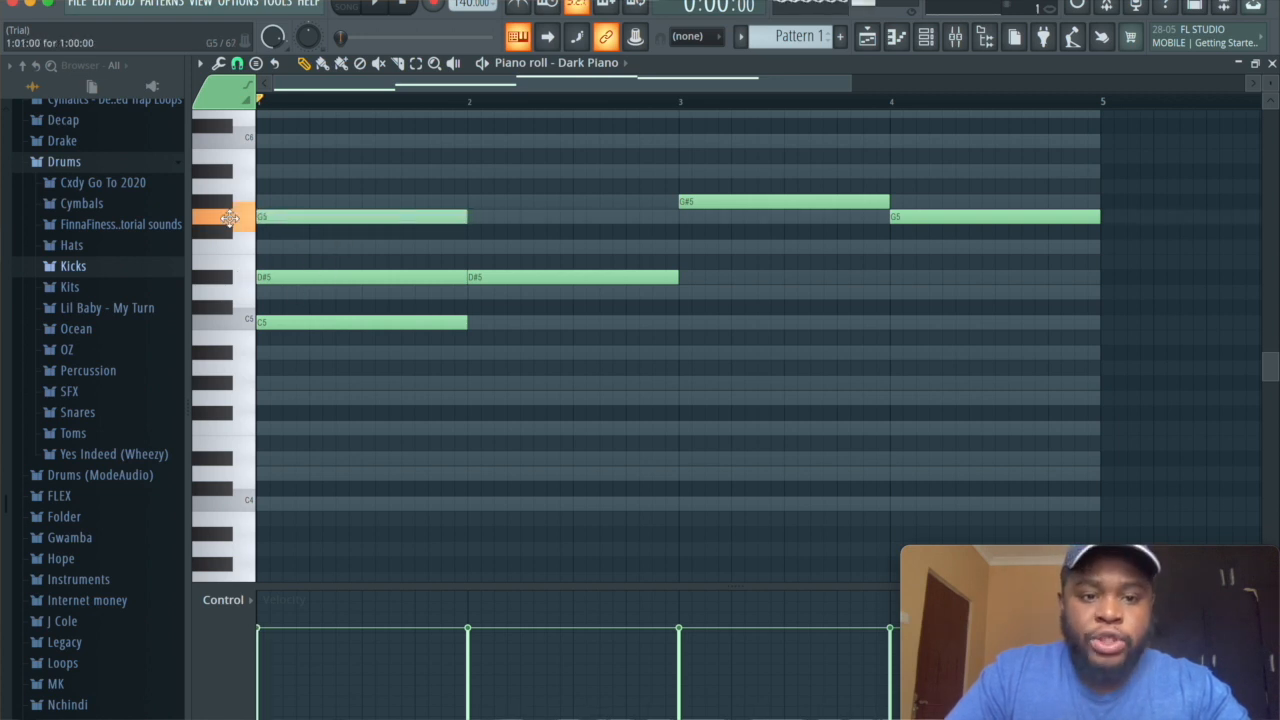
left_click(485, 217)
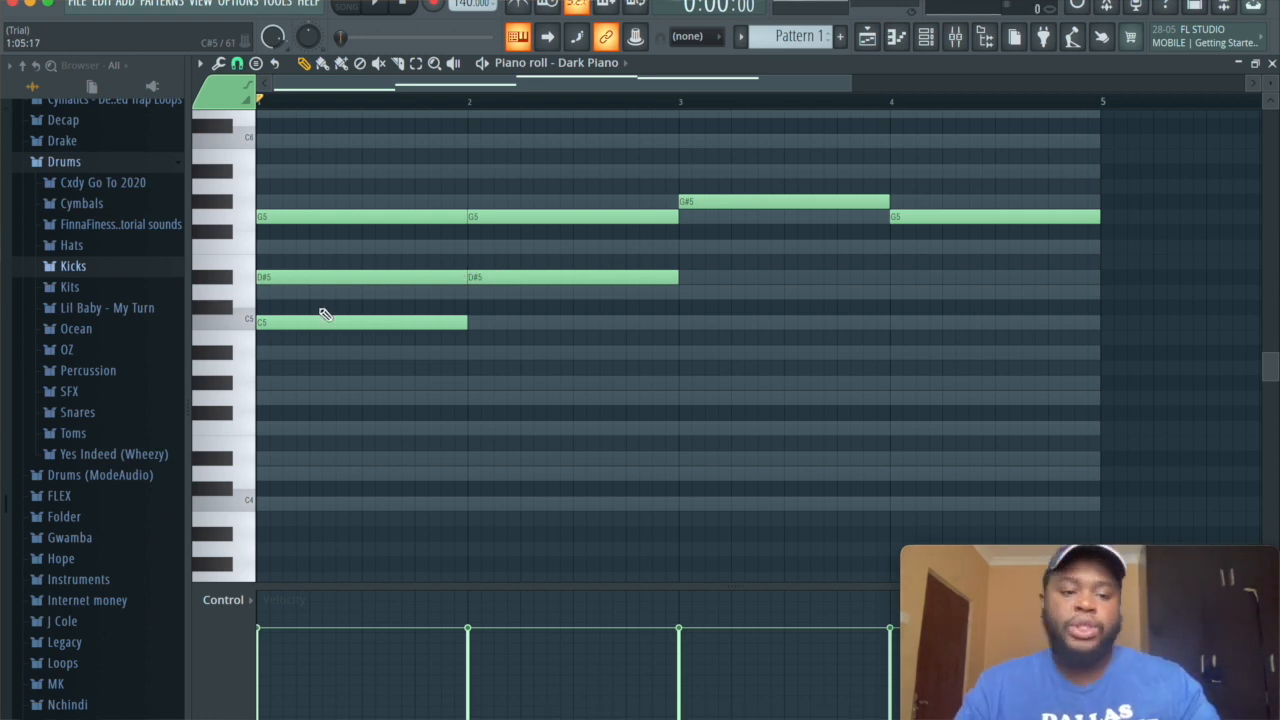
left_click(470, 171)
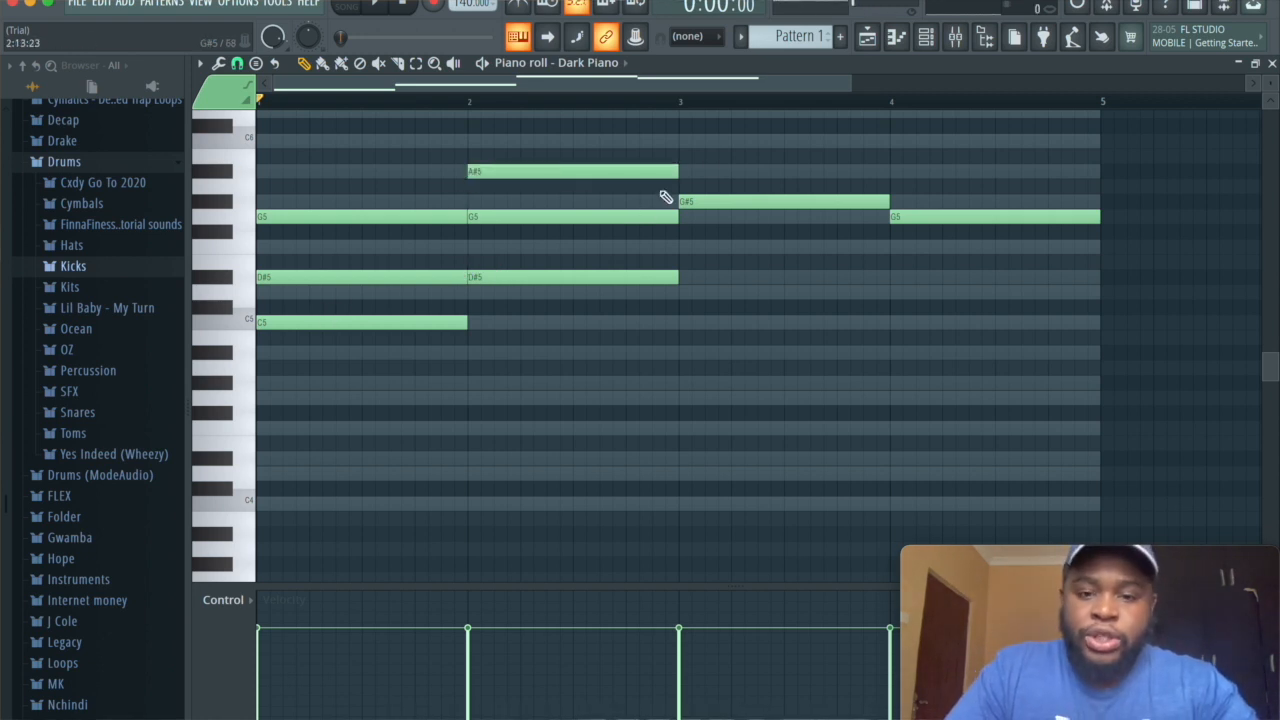
Add one-bar C6 and D#6 notes above the root notes in bars 3 and 4, and play back the chords.
left_click(690, 141)
scroll(834, 177, "up", 1)
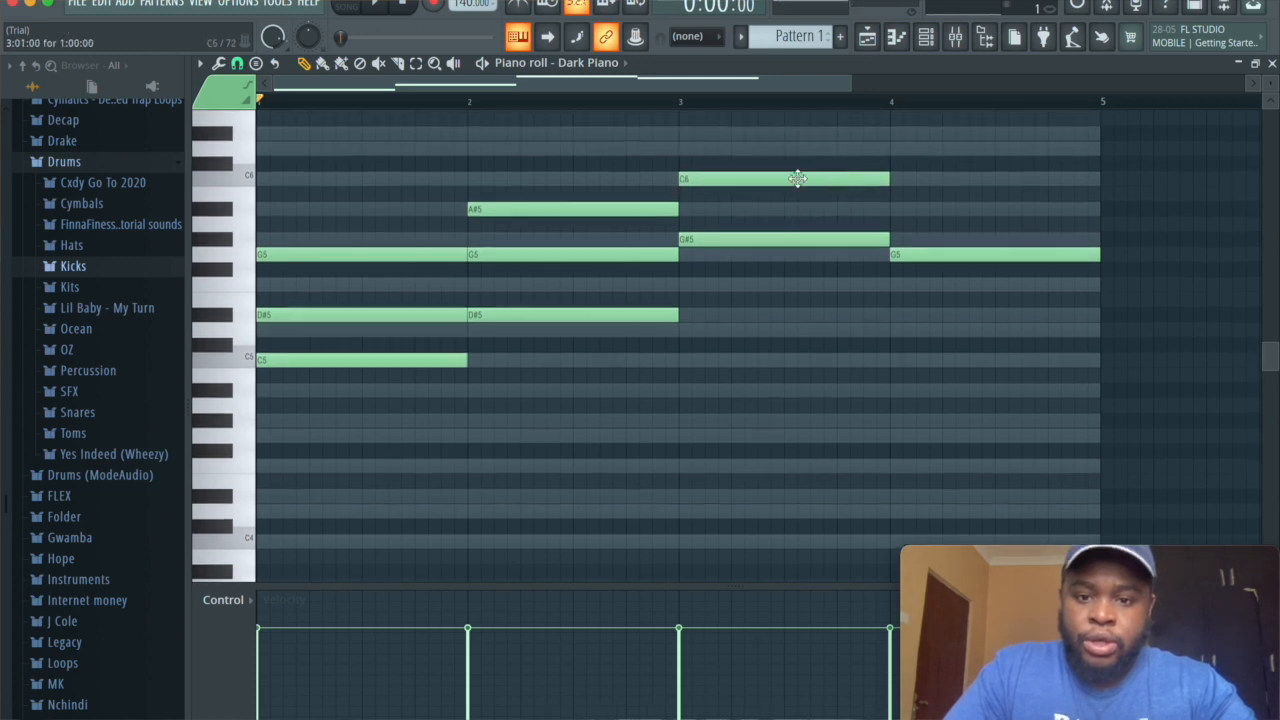
left_click(680, 133)
left_click_drag(905, 203, 923, 141)
left_click(908, 134)
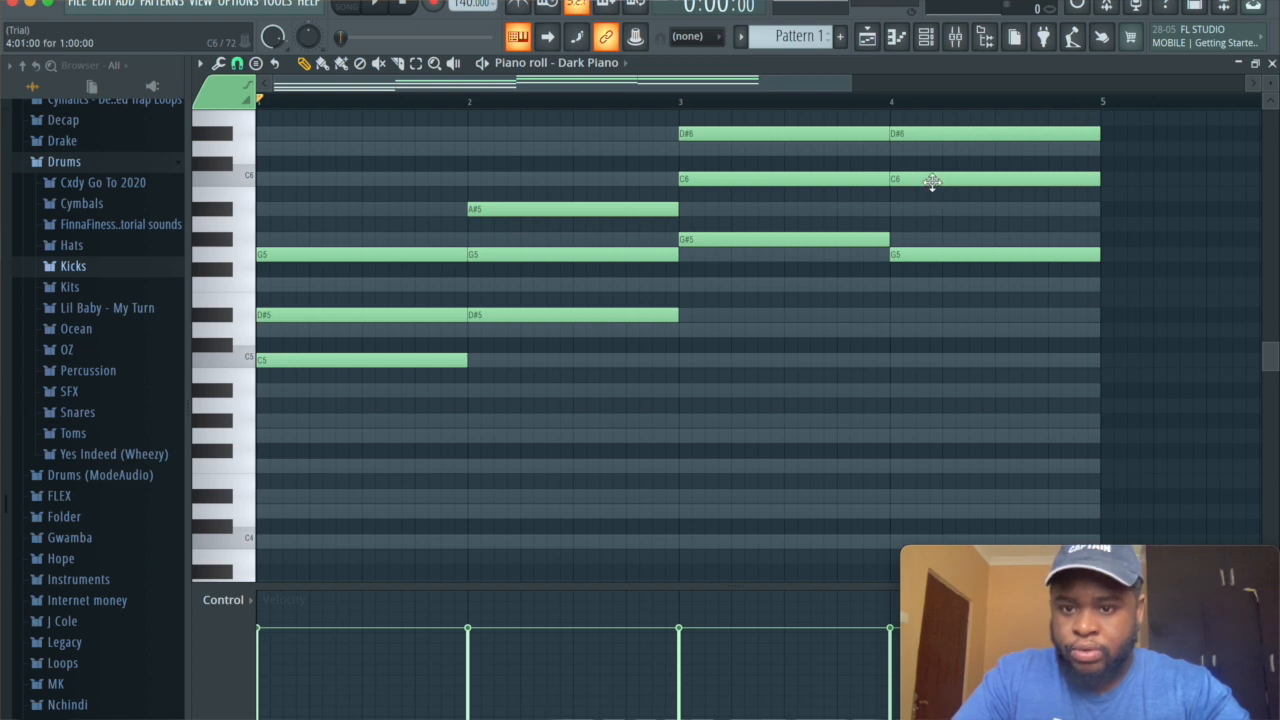
key("space")
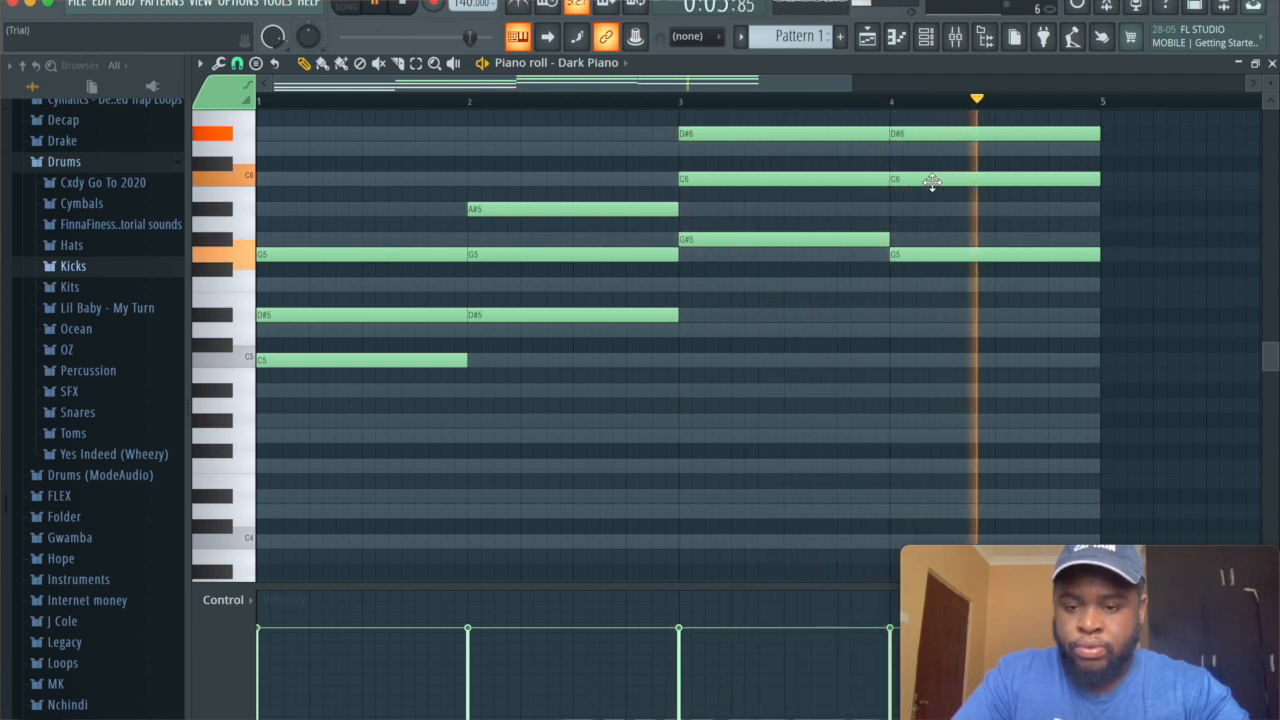
key("space")
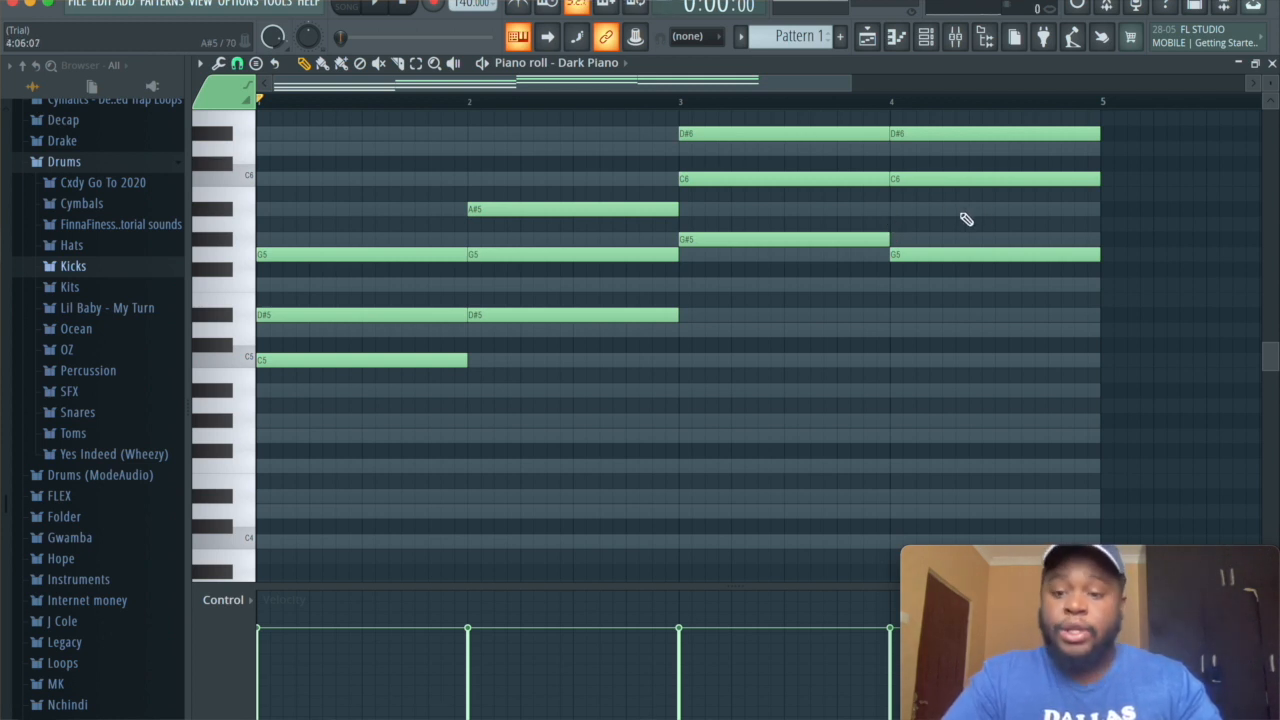
Lower the C6 and D#6 notes in bars 3 and 4 and the A#5 in bar 2 by one octave, and play the result.
left_click_drag(958, 218, 820, 126)
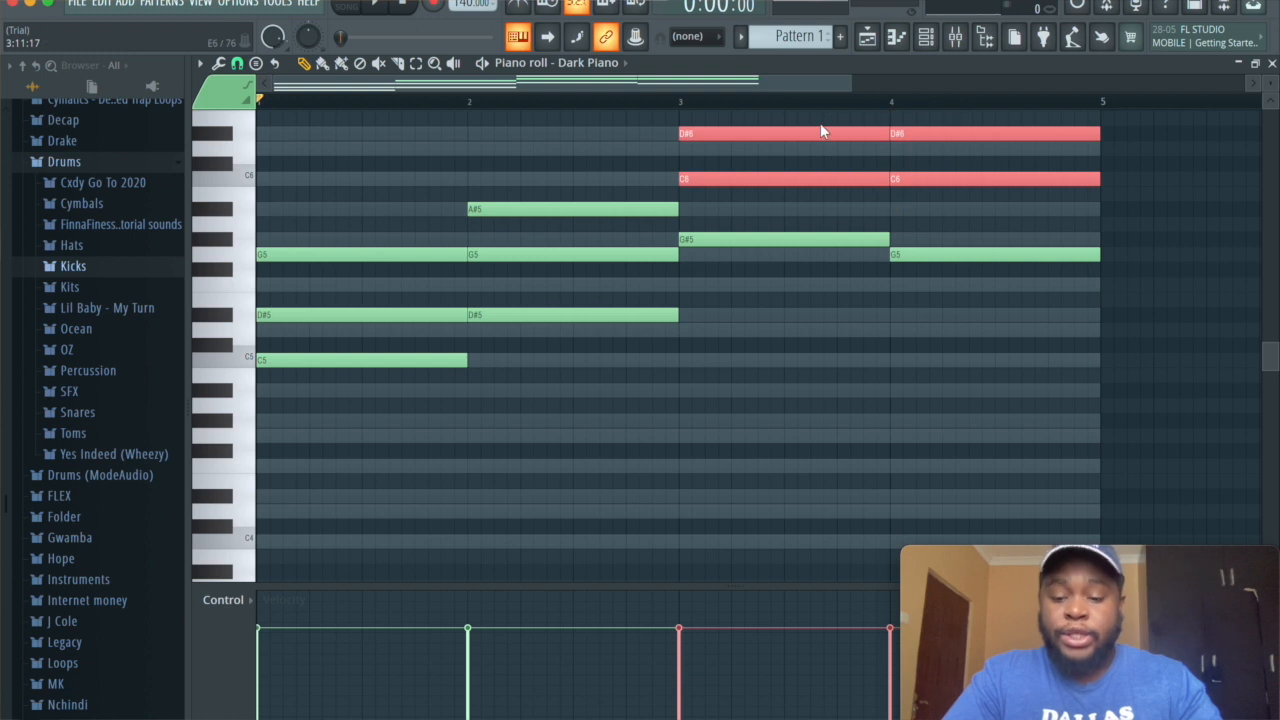
key("ctrl+Down")
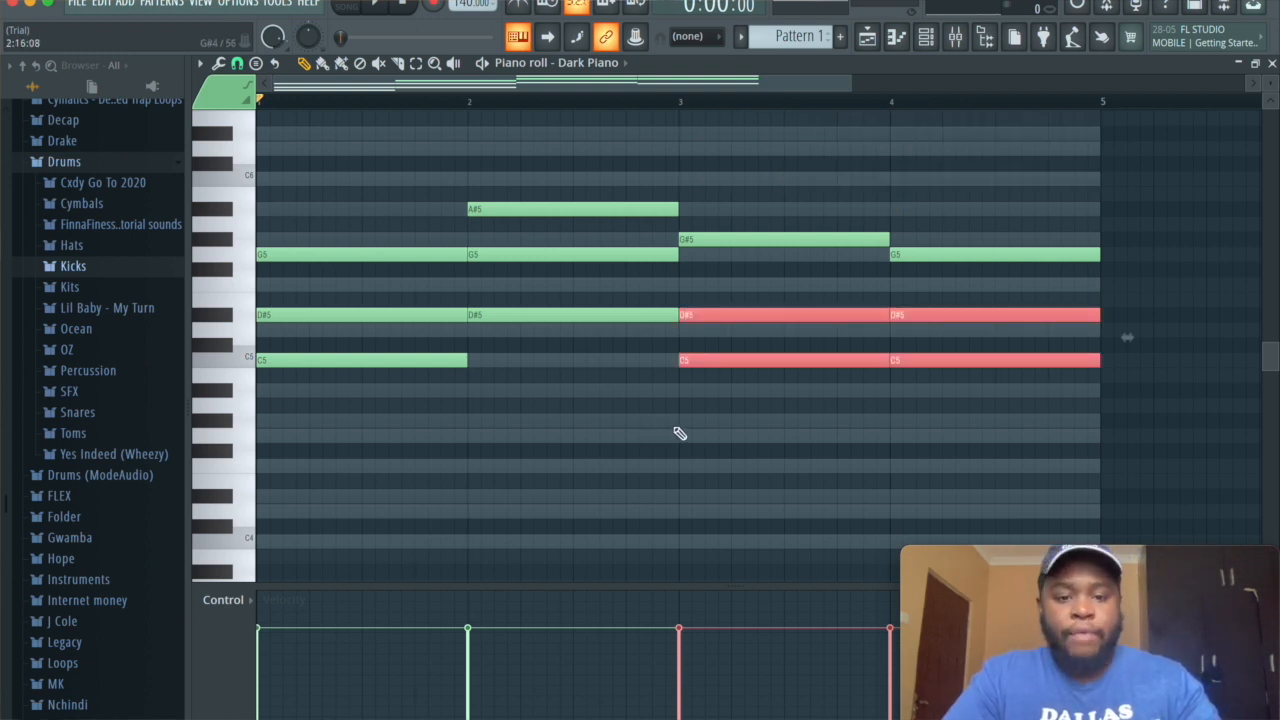
left_click(572, 210)
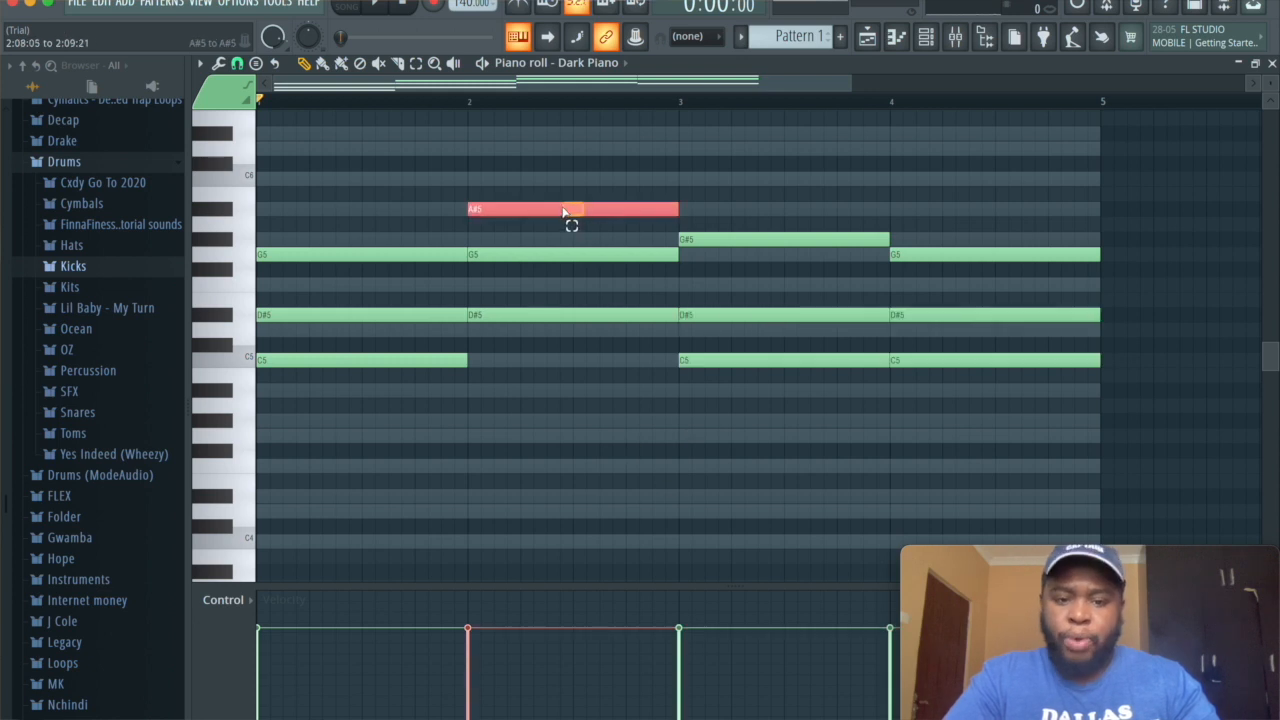
key("ctrl+Down")
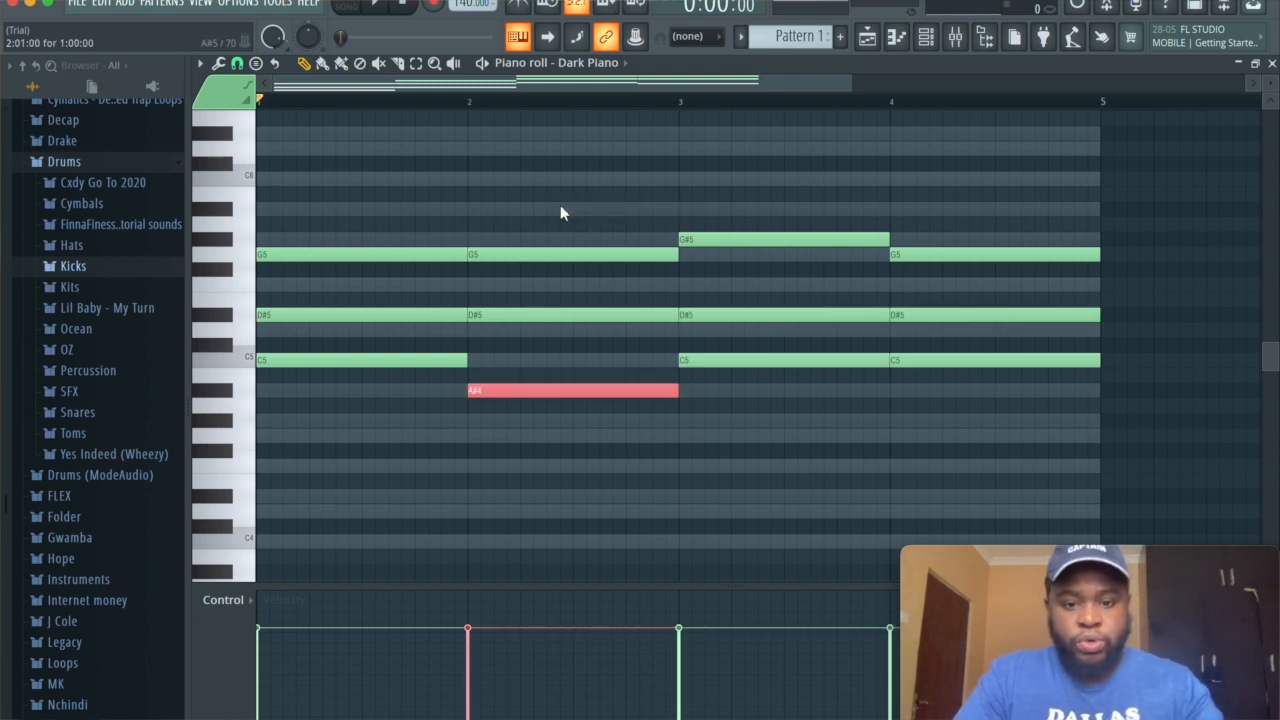
key("space")
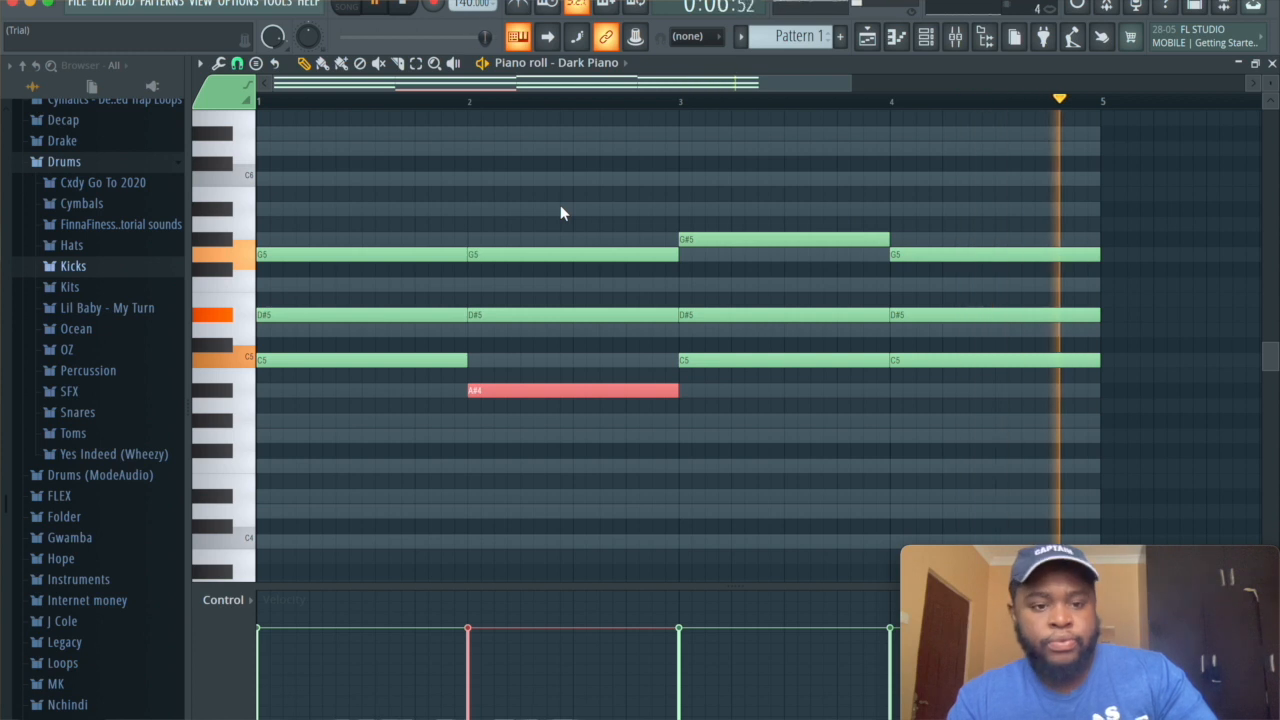
key("space")
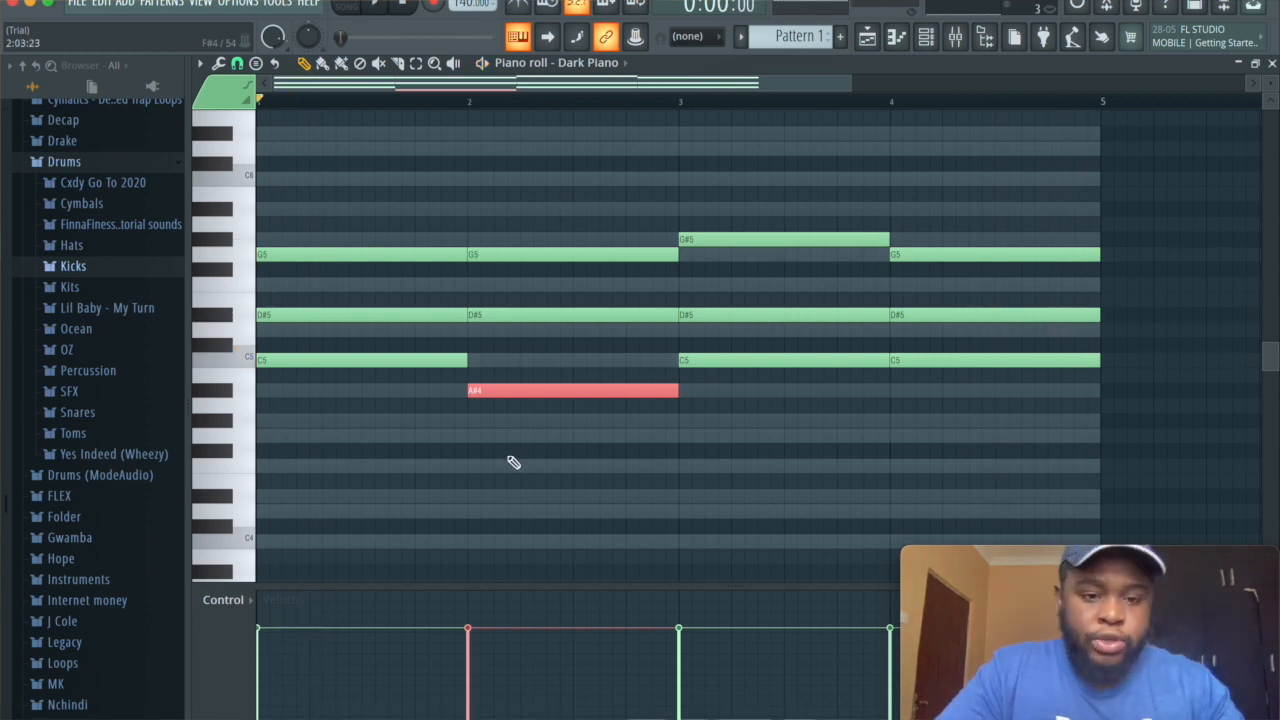
Duplicate the lowest note of each chord one octave down, giving C4 in bars 1, 3 and 4 and A#3 in bar 2.
left_click_drag(584, 455, 394, 354)
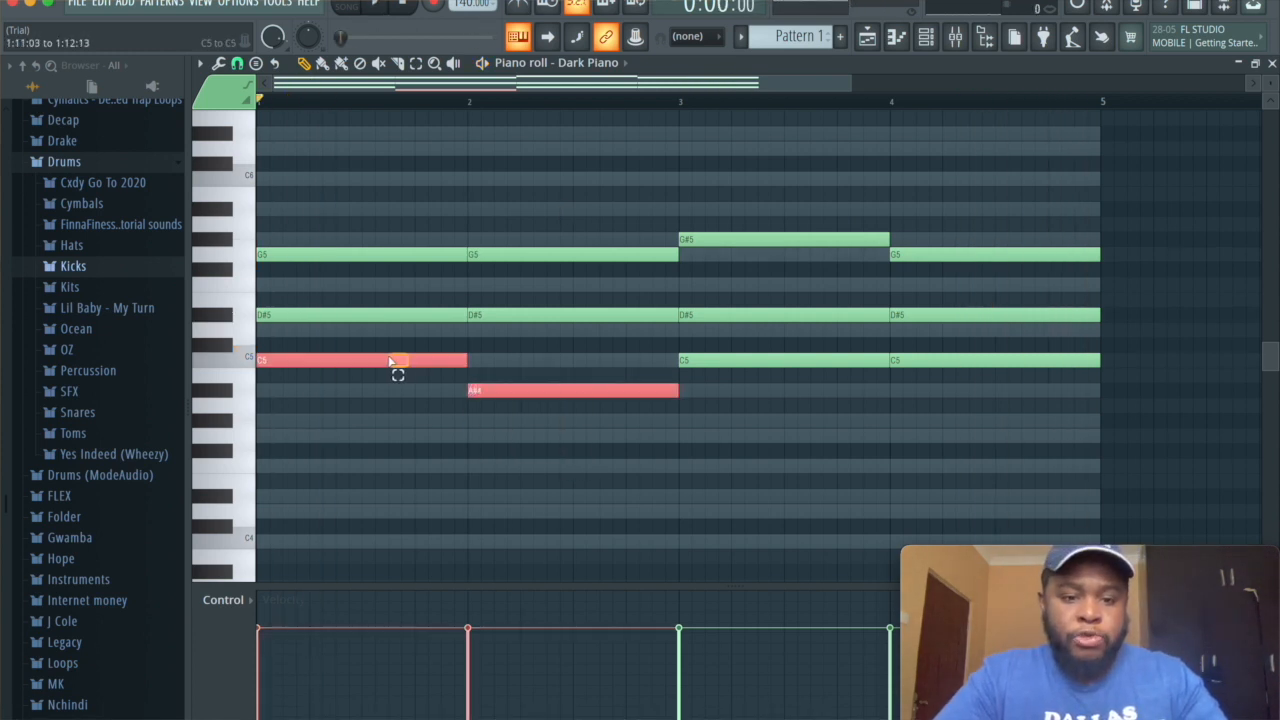
left_click_drag(950, 397, 821, 359)
left_click_drag(992, 379, 949, 356)
left_click_drag(512, 413, 402, 360)
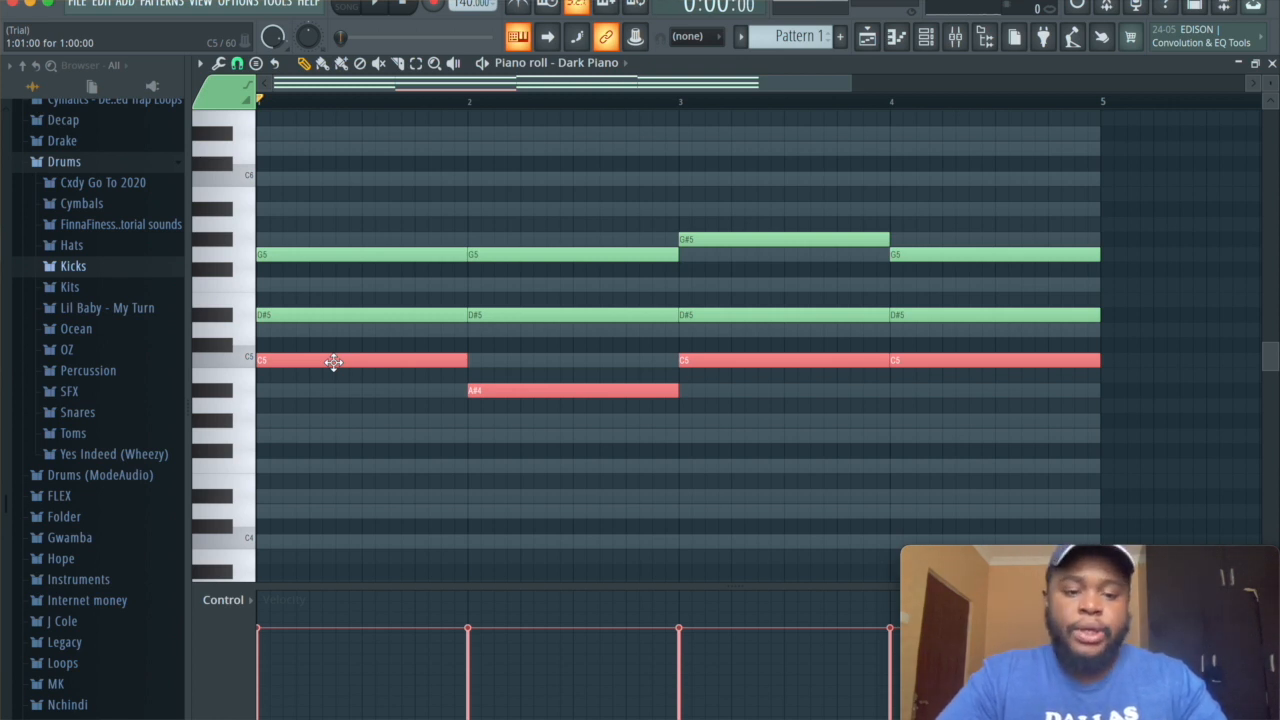
left_click_drag(309, 363, 245, 358)
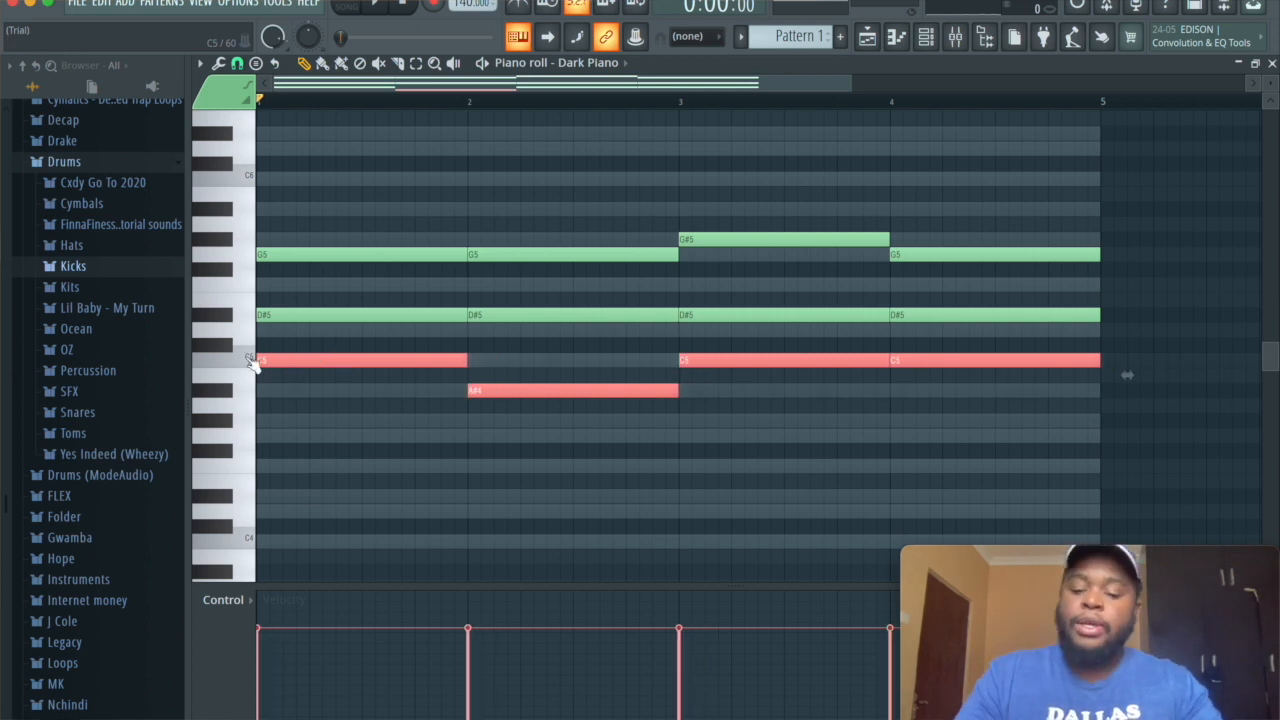
key("ctrl+Down")
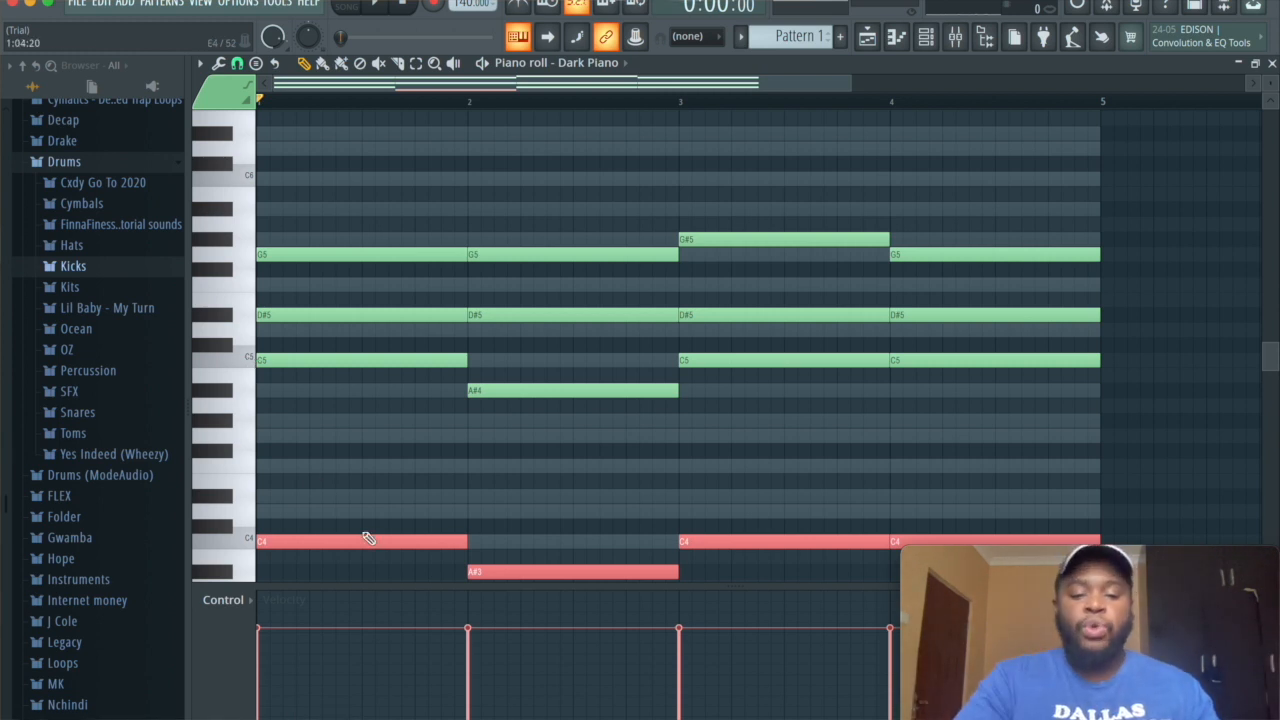
left_click(370, 421)
right_click(427, 422)
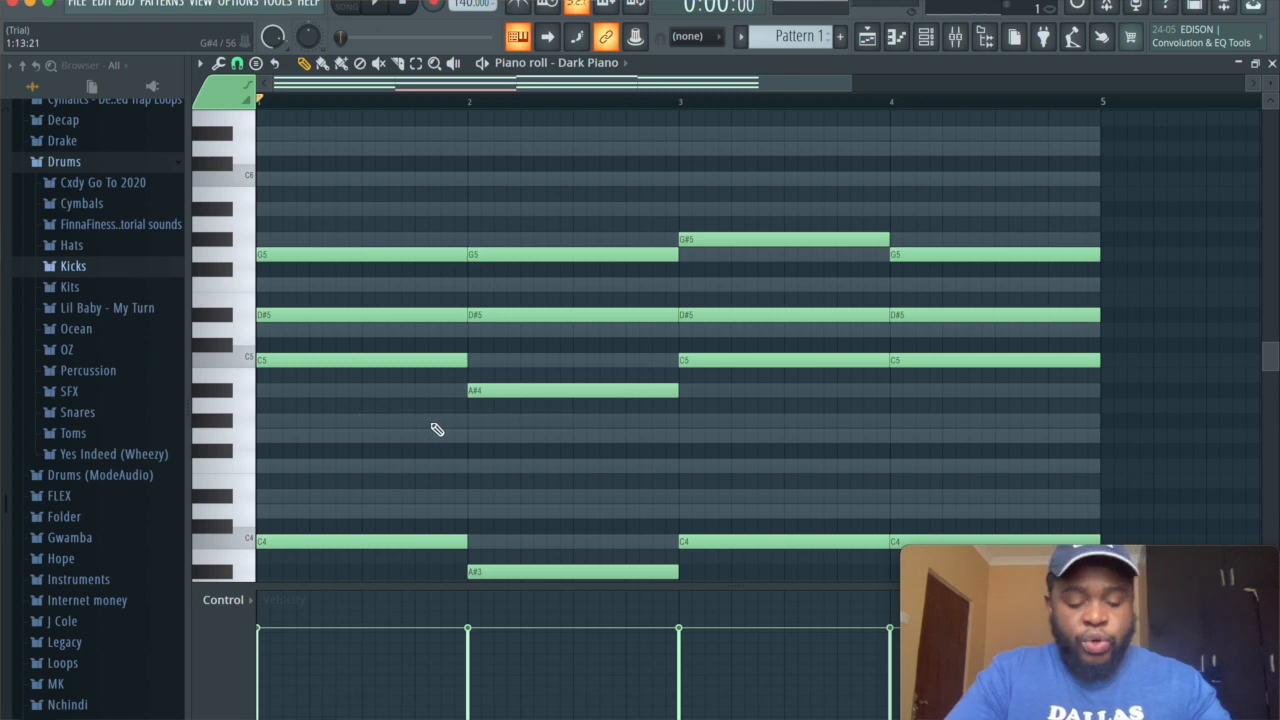
Duplicate the C5, A#4, G5 and G#5 chord notes across all four bars one octave up, leaving out the D#5 notes.
left_click(352, 364)
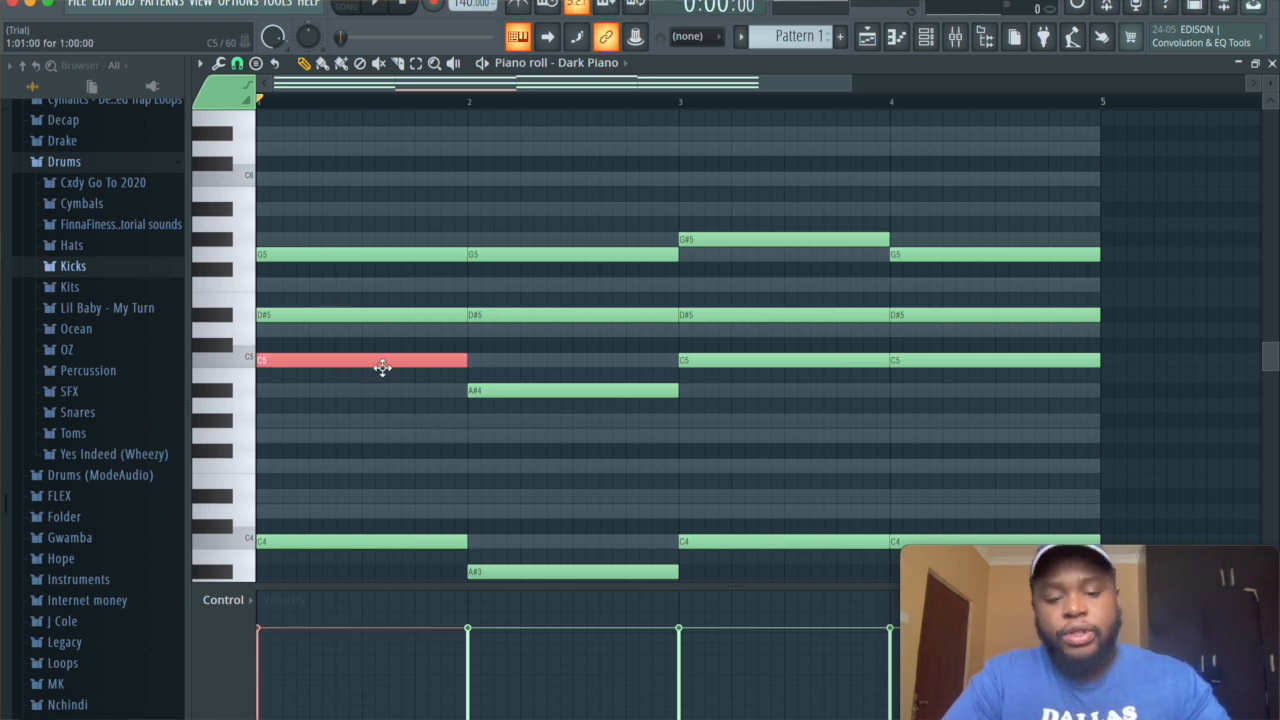
left_click(340, 255, "shift")
left_click(520, 390, "shift")
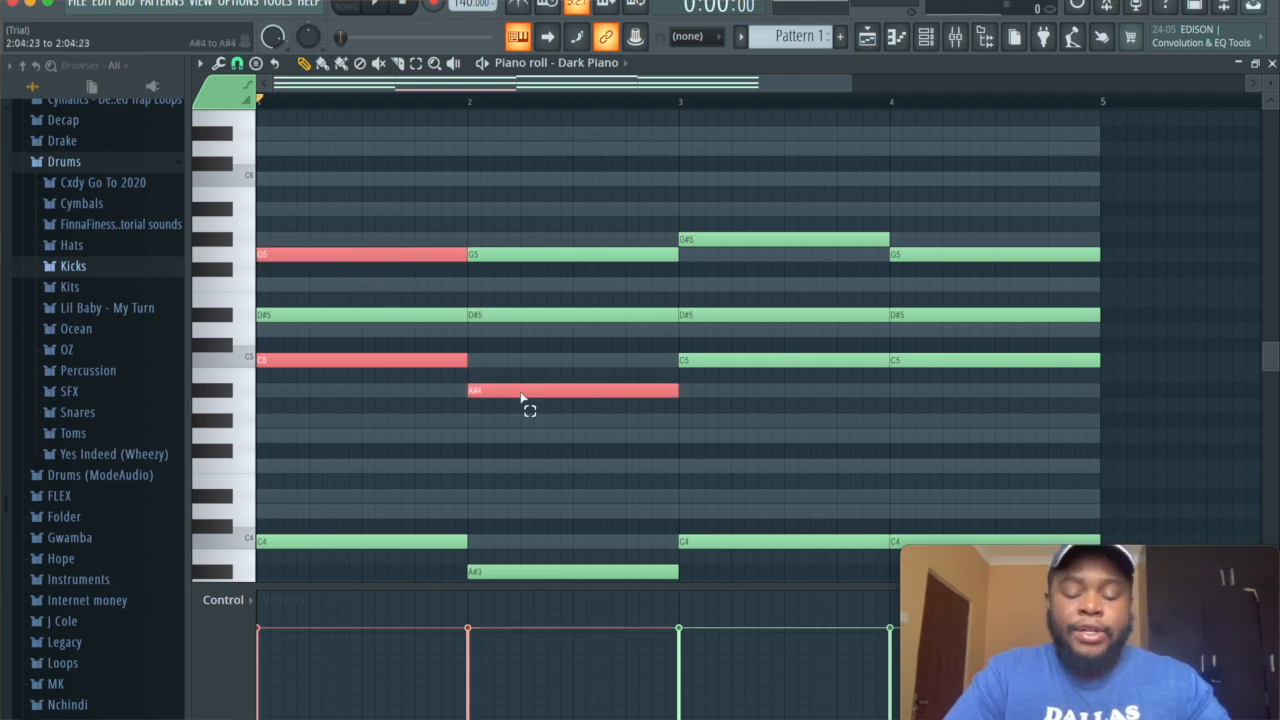
left_click(555, 254, "shift")
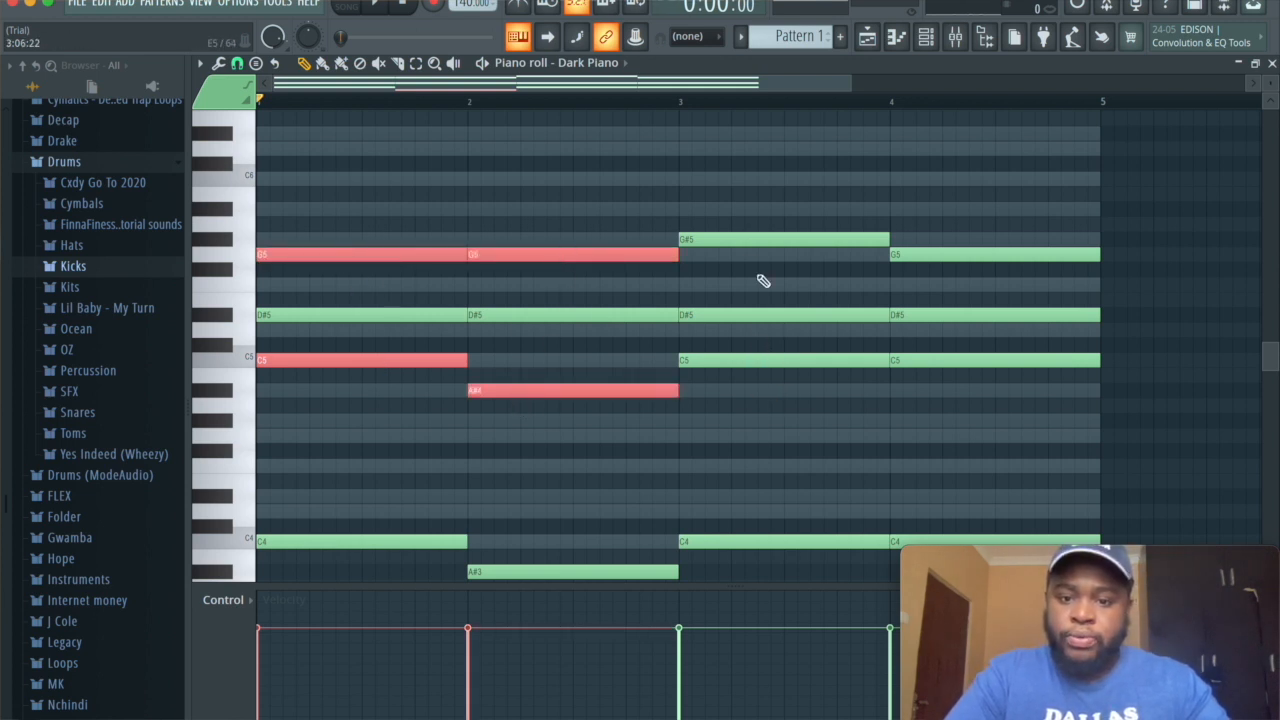
left_click(765, 360, "shift")
left_click(762, 239, "shift")
left_click(1000, 360, "shift")
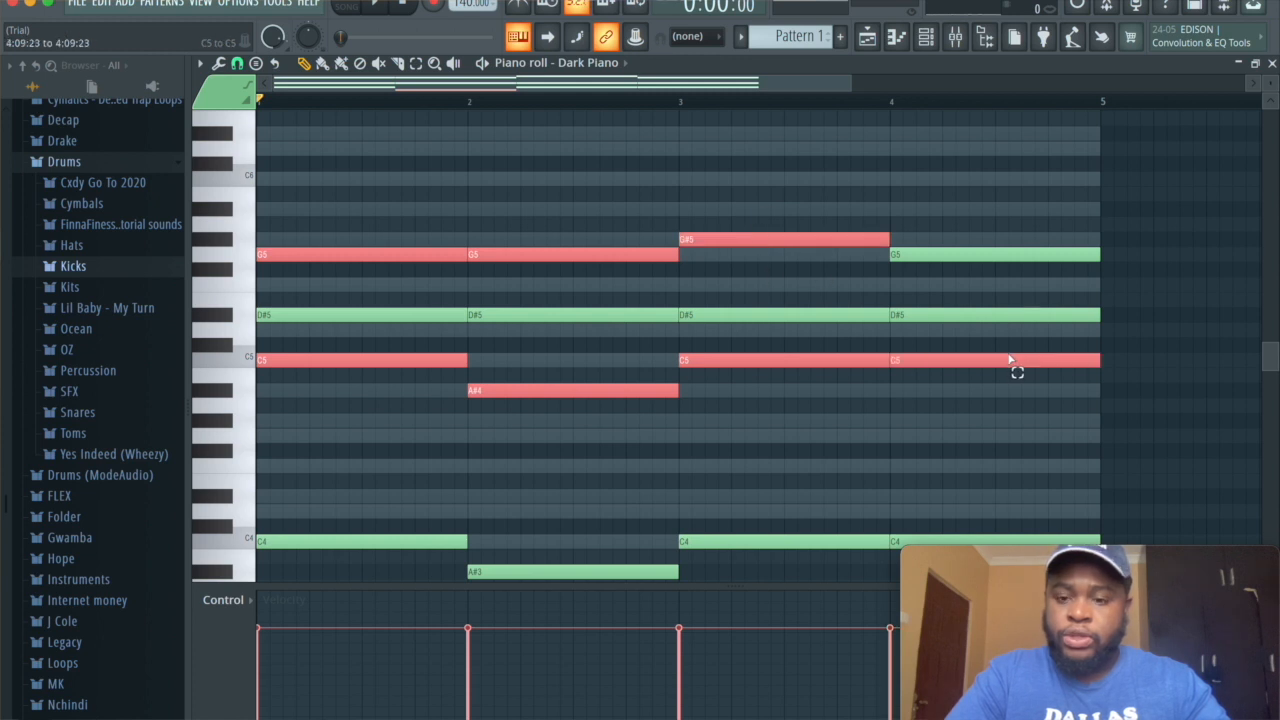
left_click(976, 254, "shift")
left_click_drag(380, 364, 317, 375)
key("ctrl+Up")
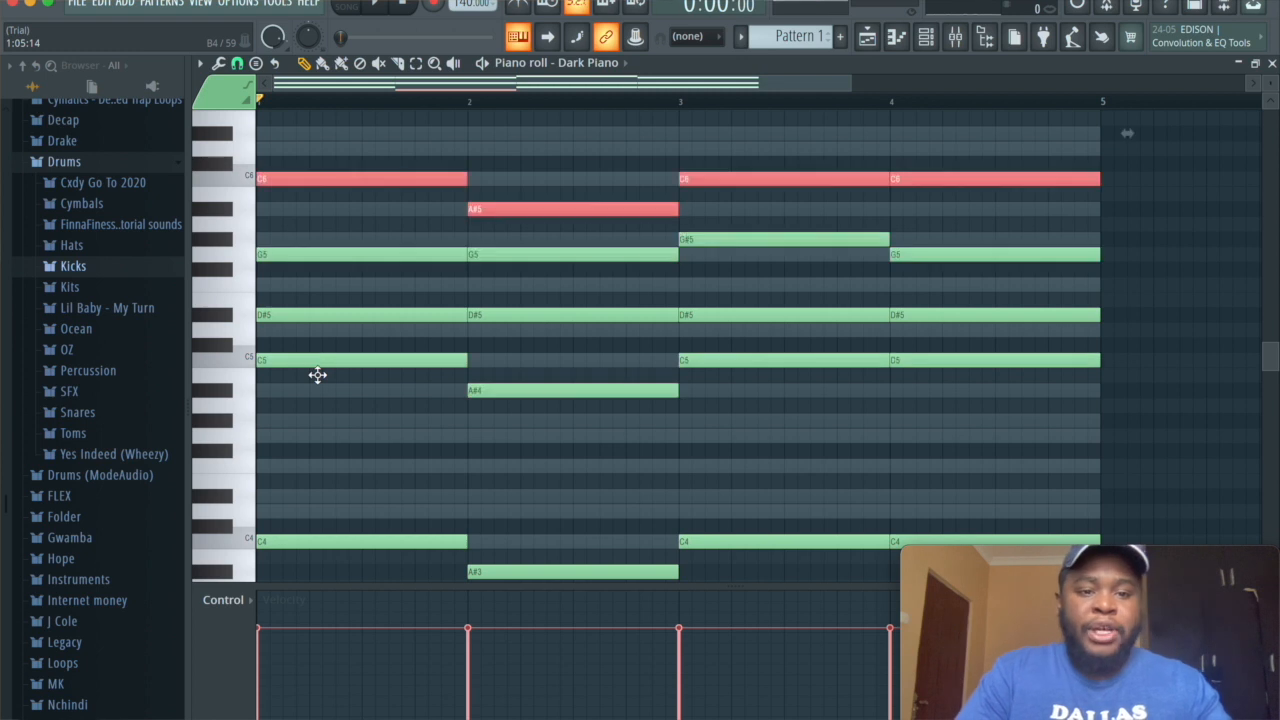
scroll(317, 375, "up", 2)
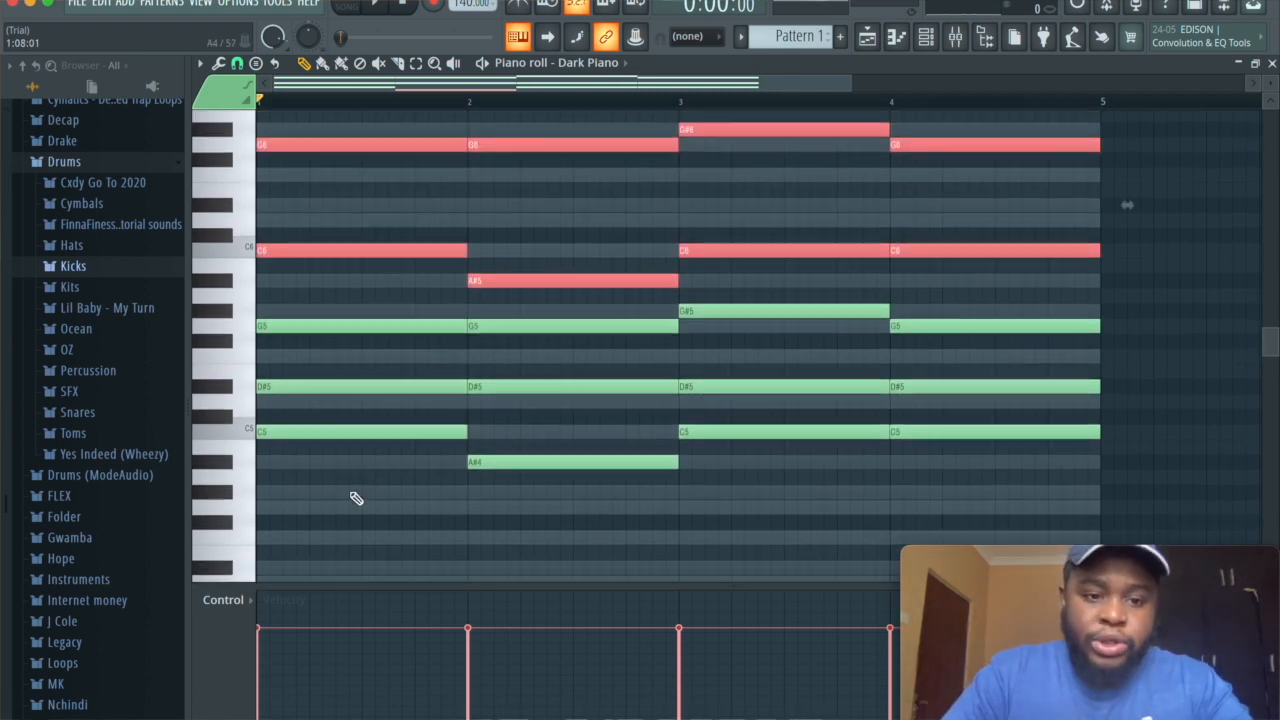
scroll(354, 497, "down", 3)
Play back the four-bar progression with the added lower and upper octave notes.
key("space")
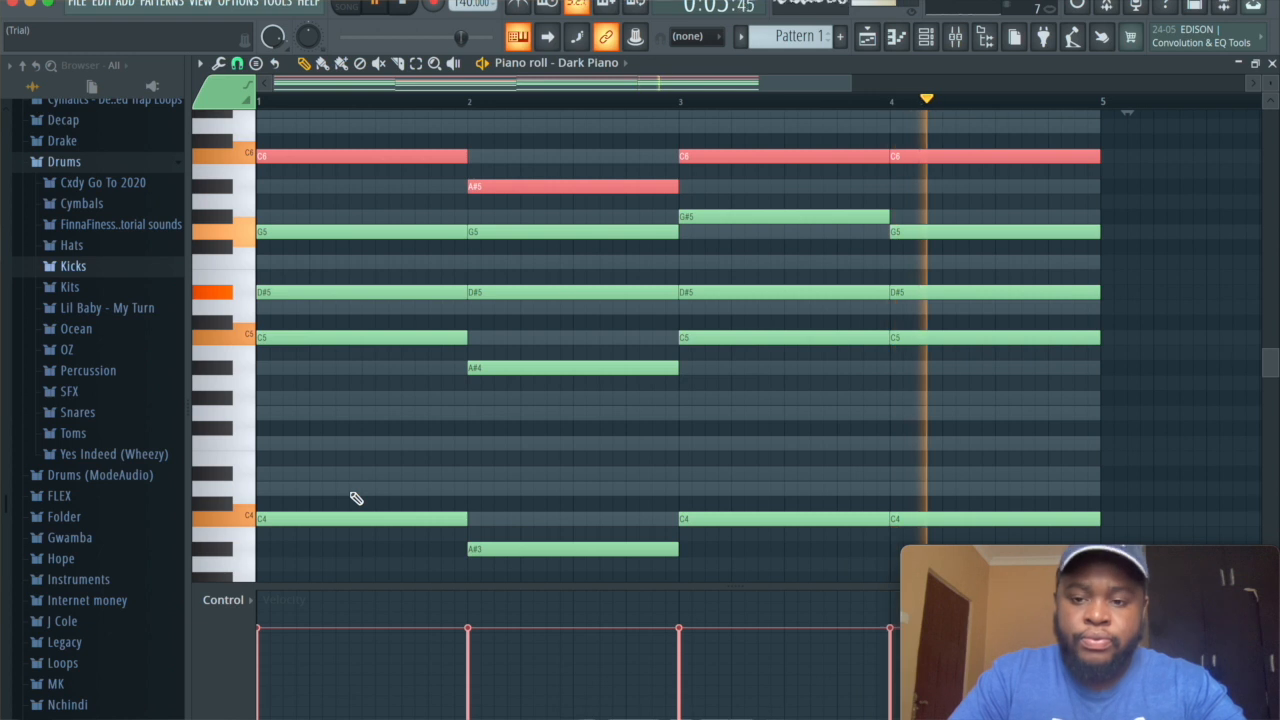
key("space")
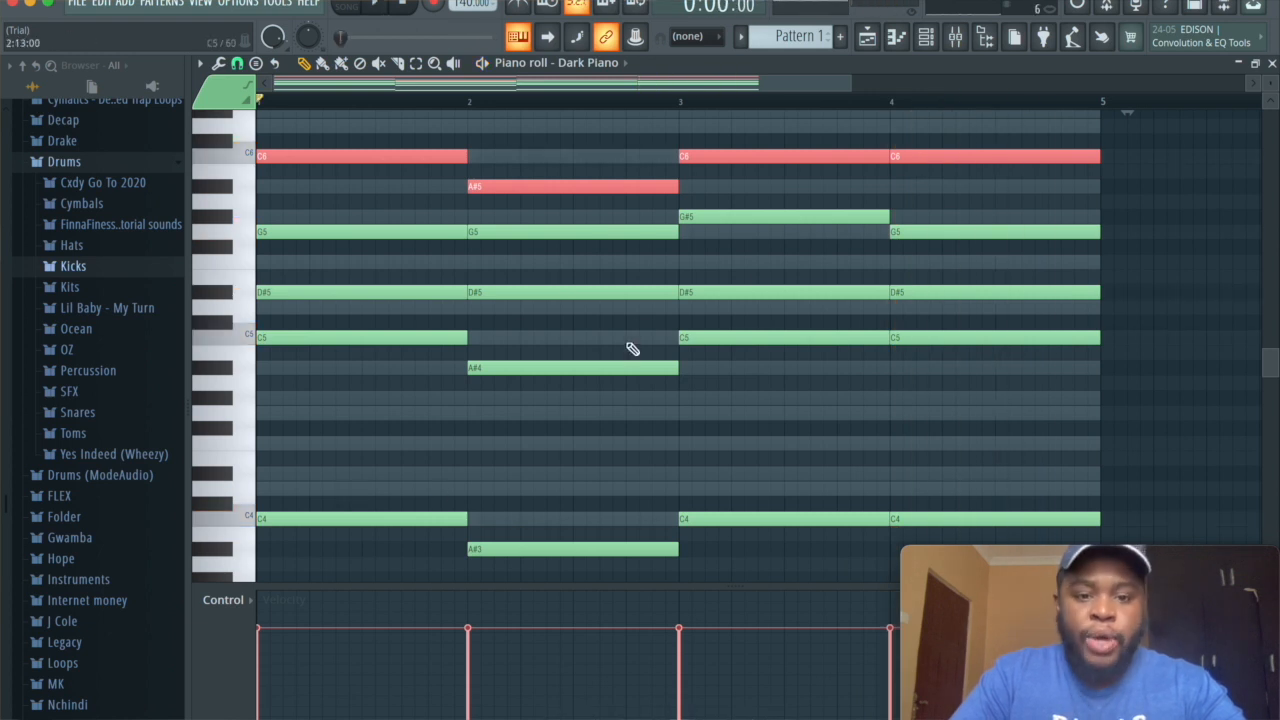
scroll(422, 316, "up", 2)
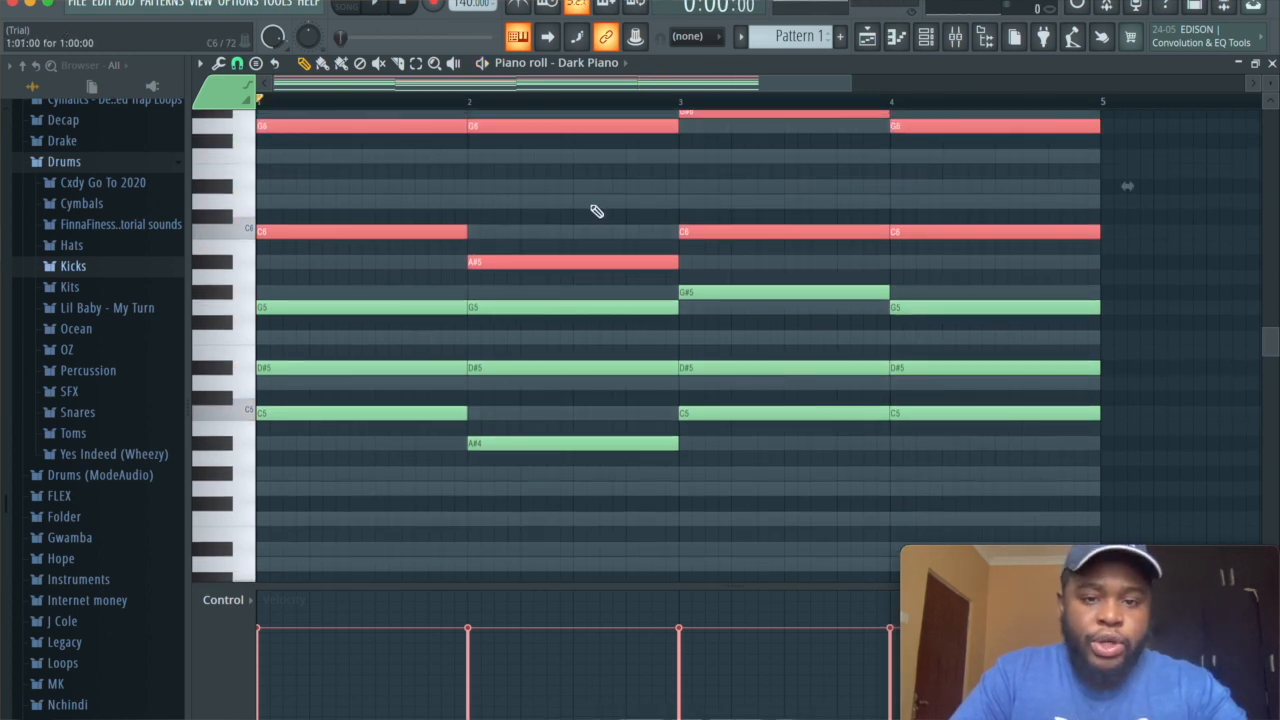
Add a second piano channel with the FL Keys instrument and load its Dark Piano preset.
left_click(930, 45)
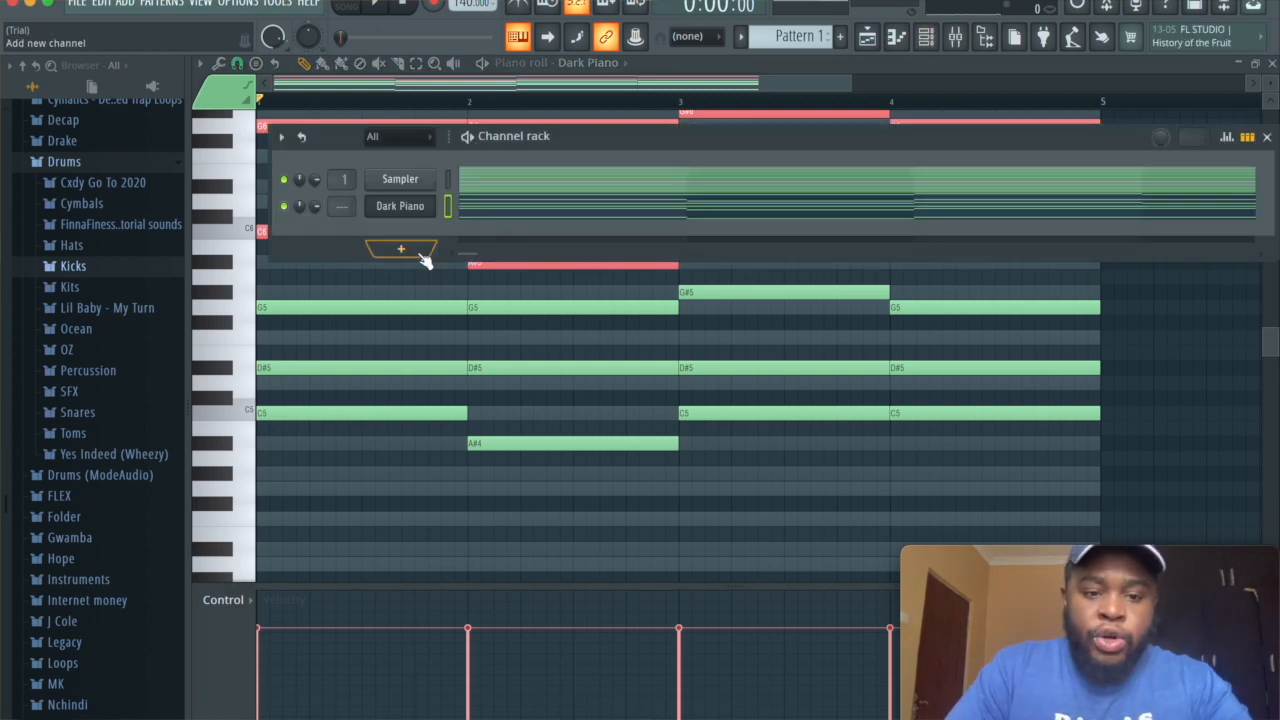
left_click(926, 40)
left_click(926, 40)
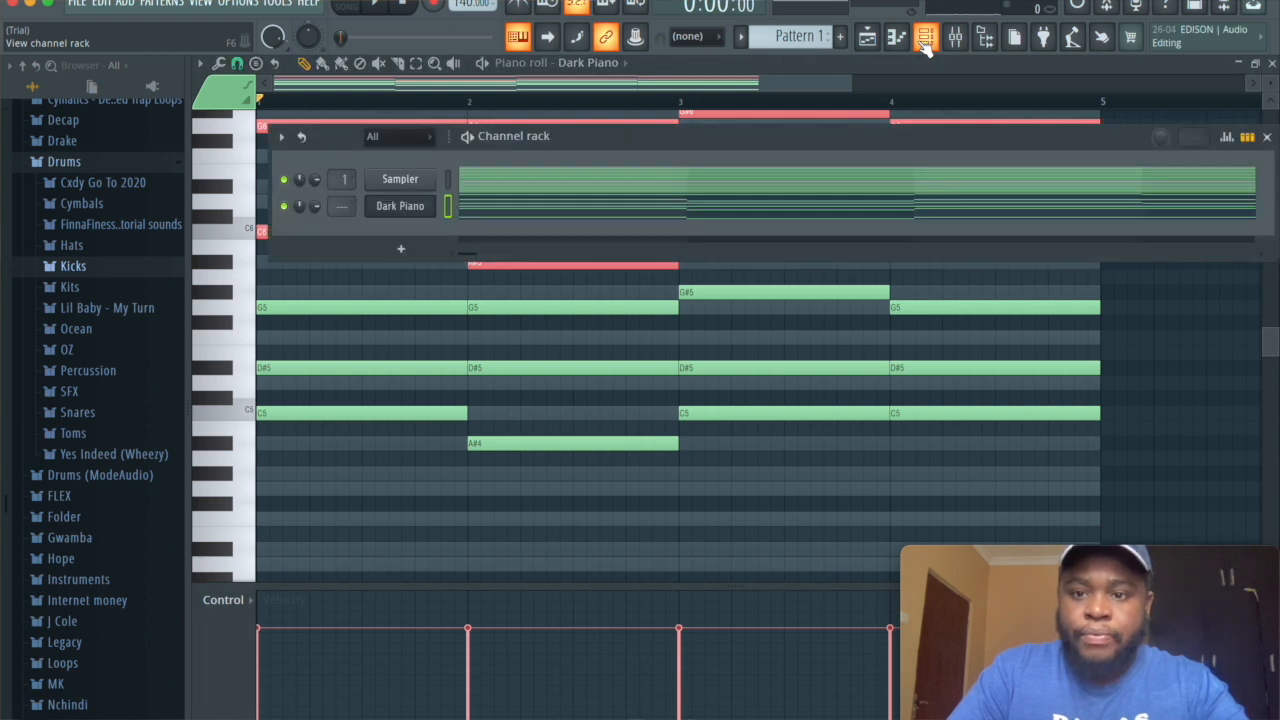
left_click(449, 180)
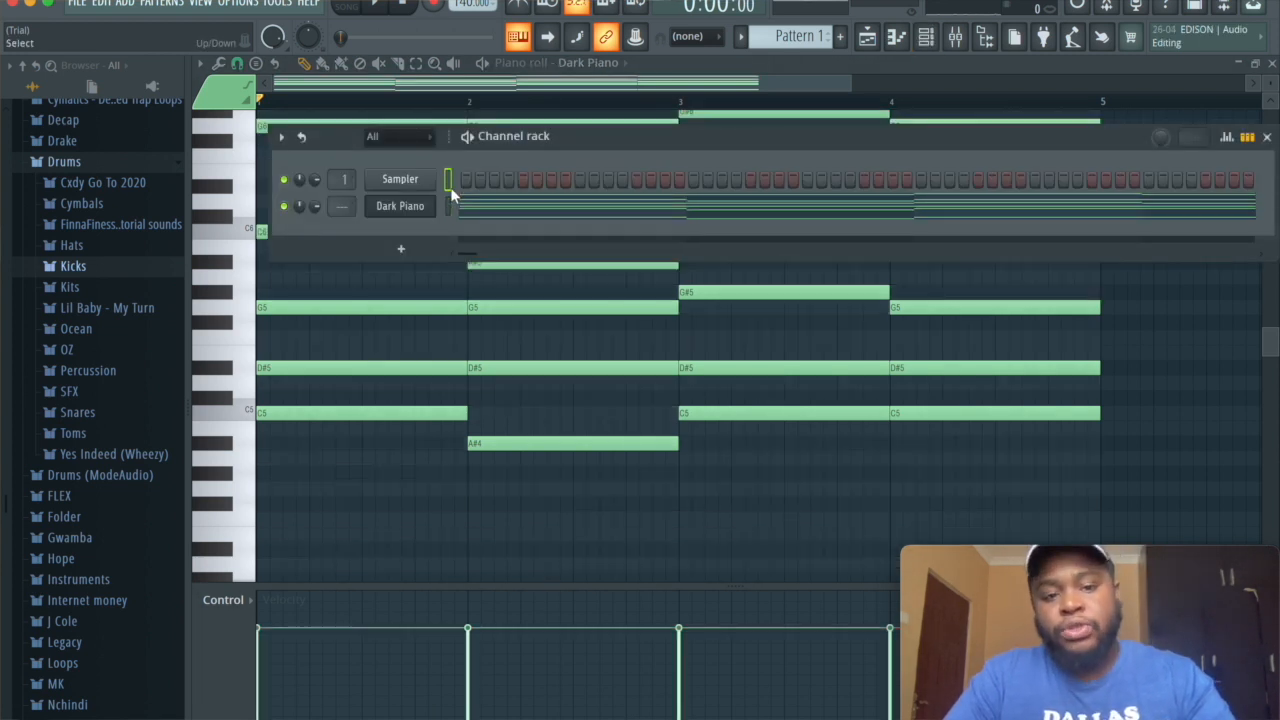
left_click(401, 248)
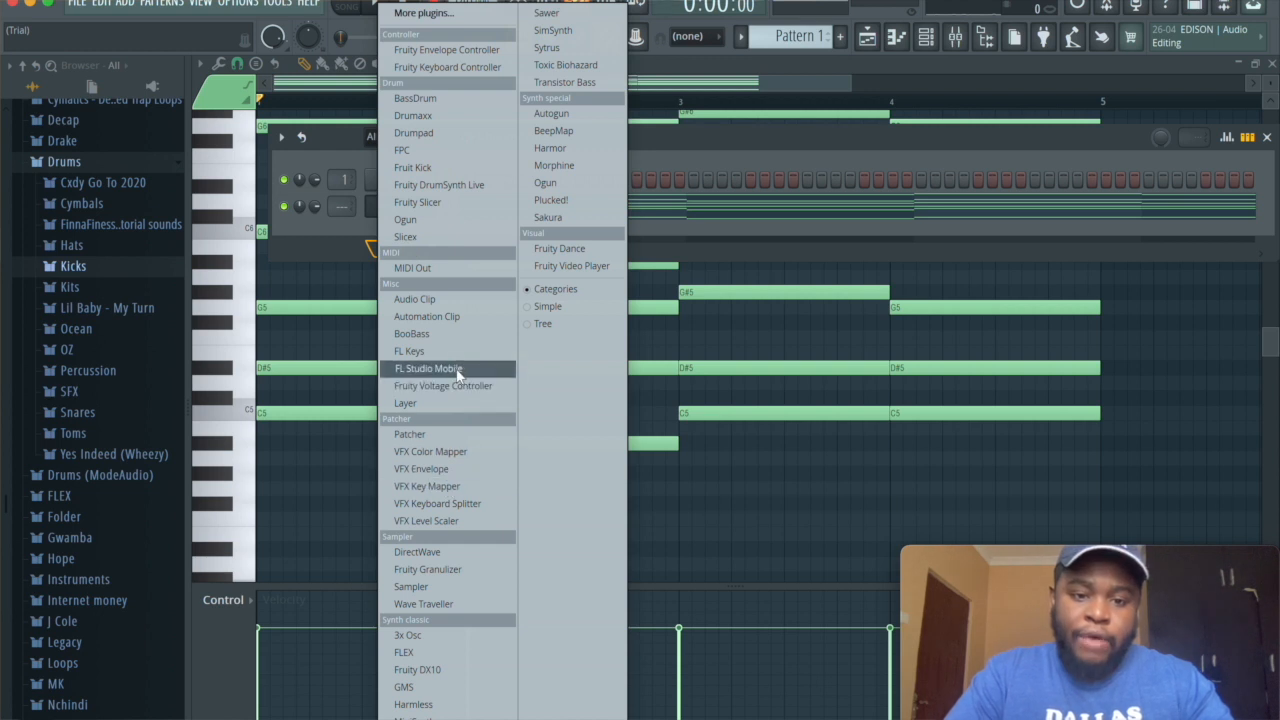
left_click(410, 351)
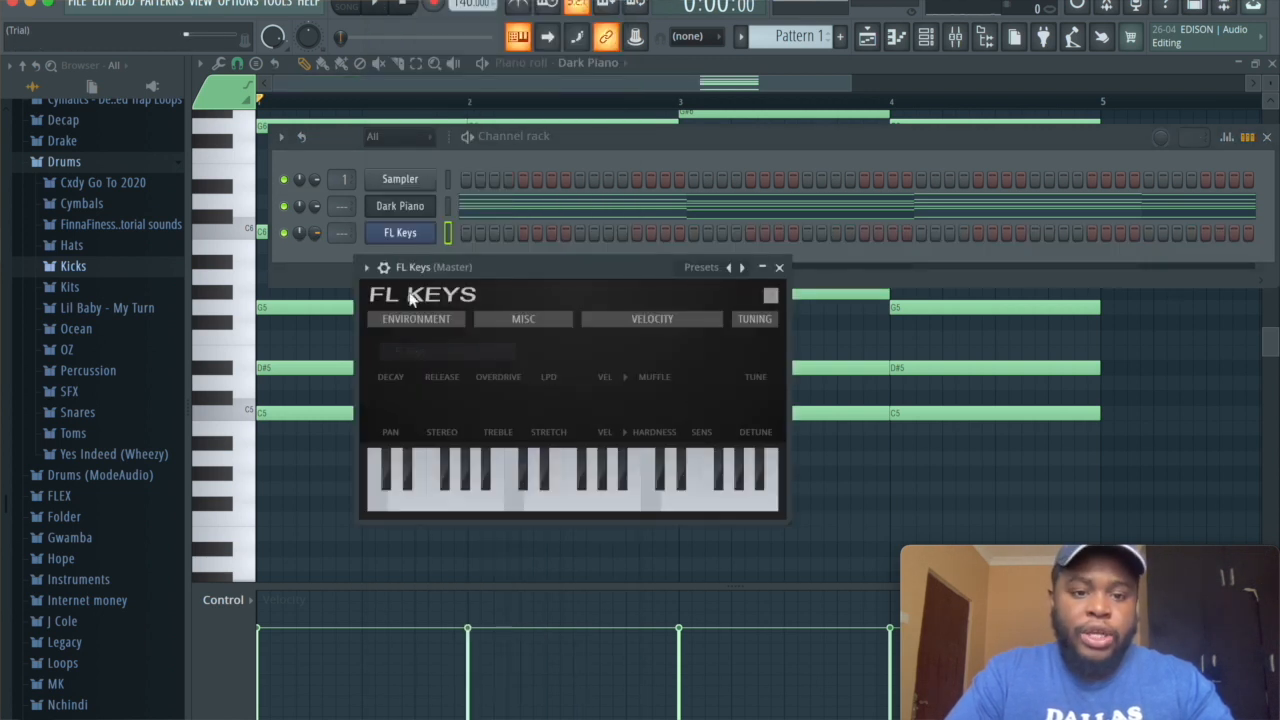
left_click(368, 267)
mouse_move(477, 315)
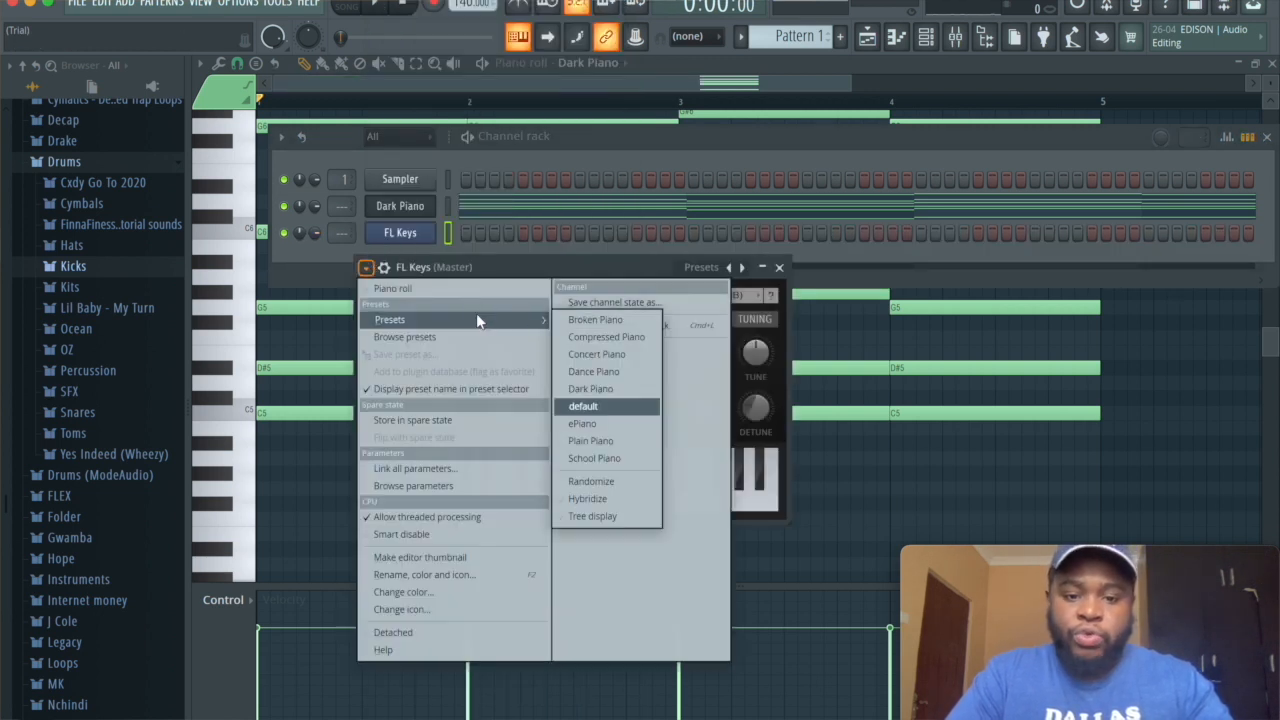
left_click(592, 389)
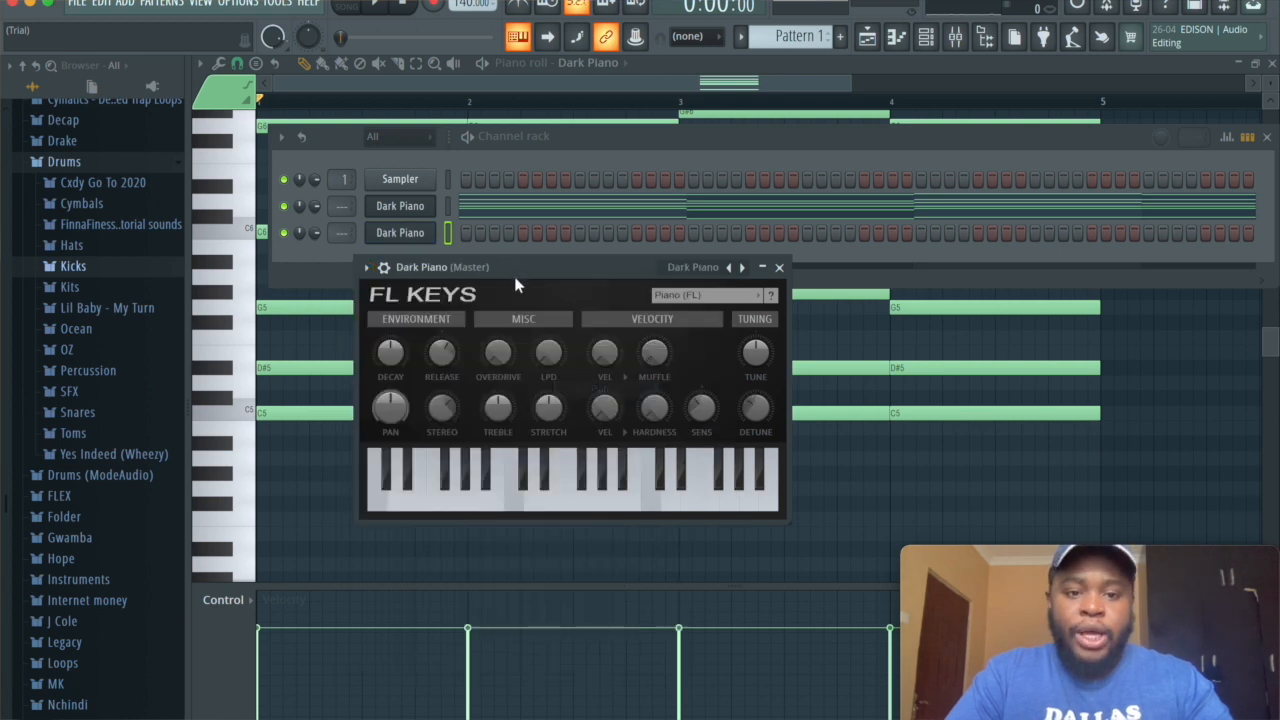
Start a melody in the new Dark Piano channel with one-beat notes alternating G5, C6, G5, C6 across bar 1.
left_click(446, 233)
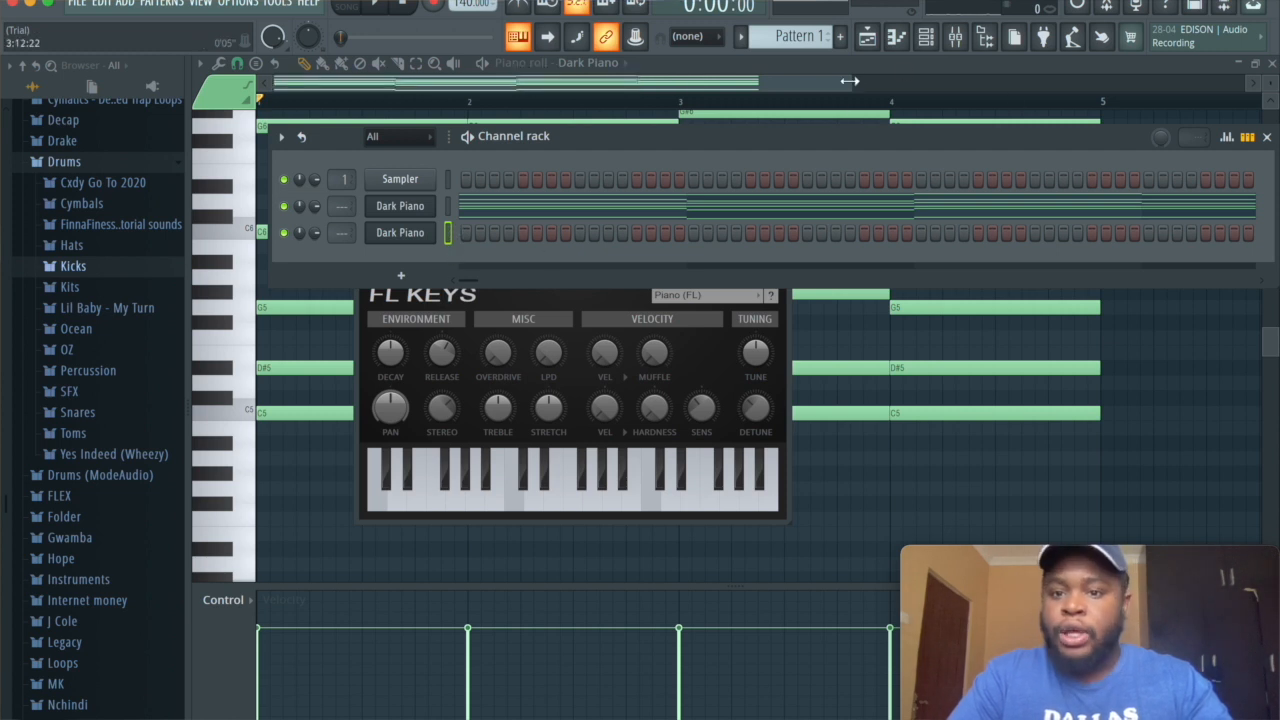
left_click(893, 40)
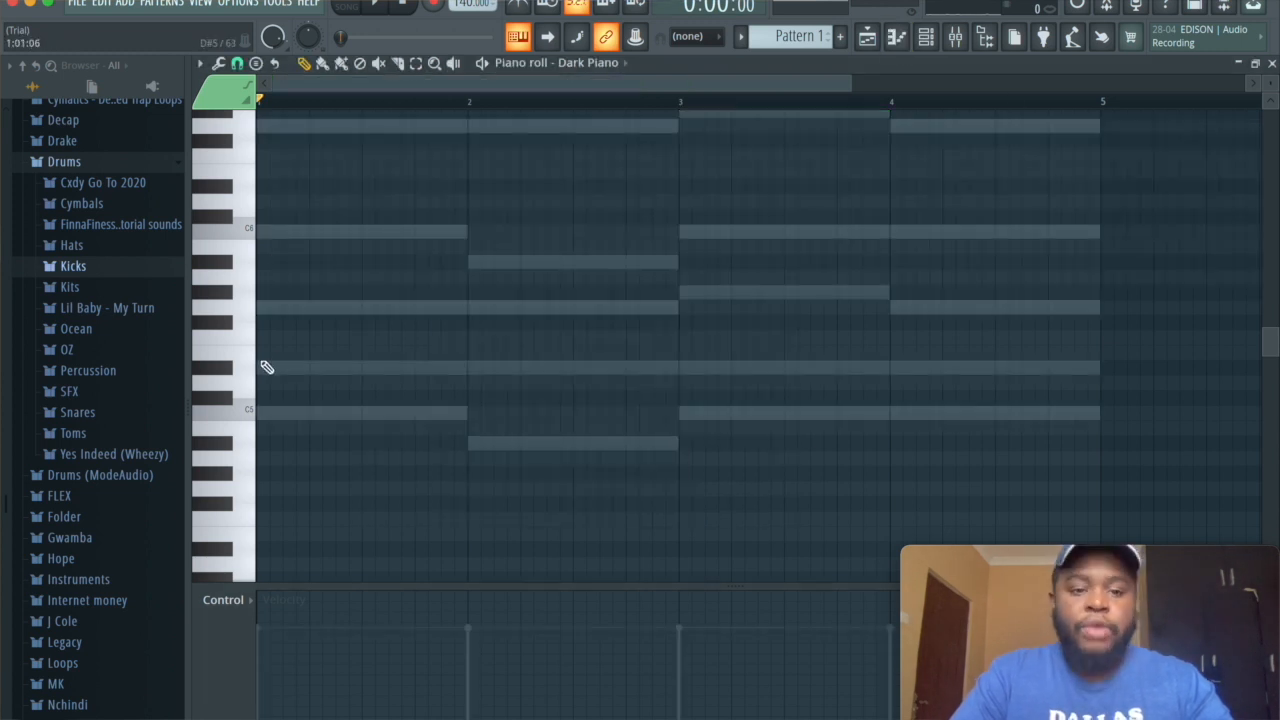
left_click_drag(265, 322, 205, 307)
left_click_drag(468, 313, 313, 325)
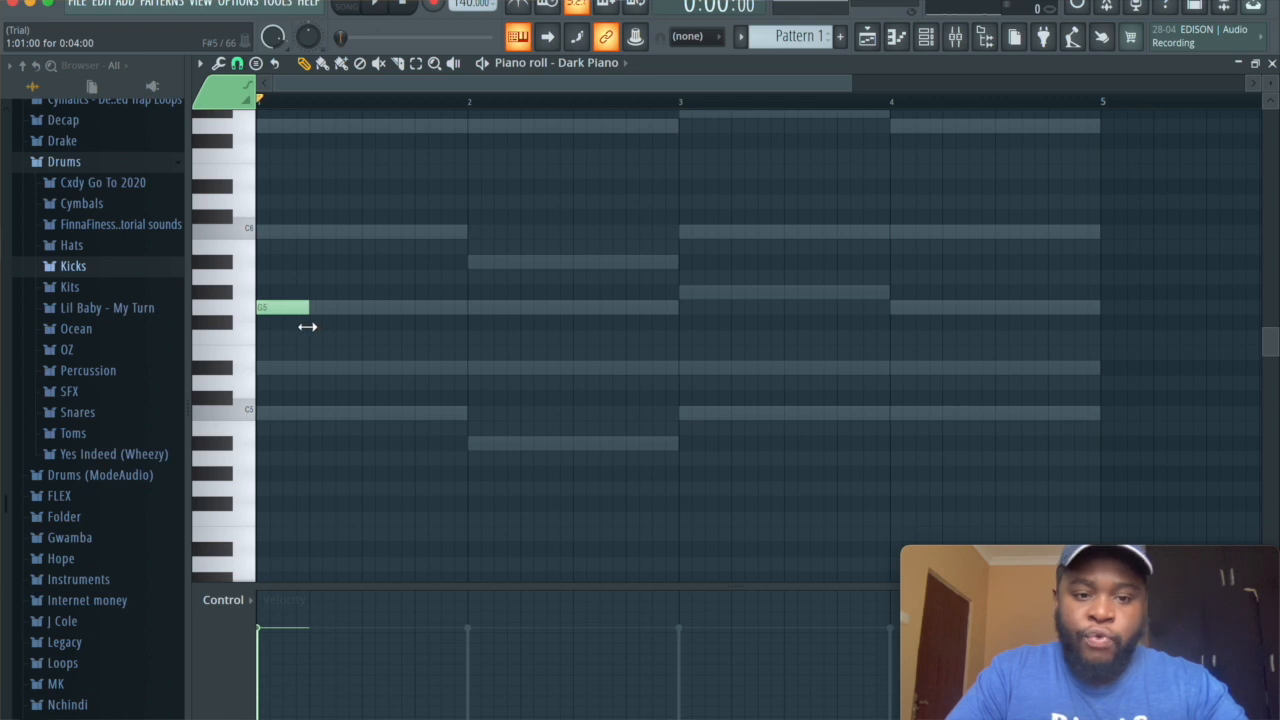
left_click(316, 231)
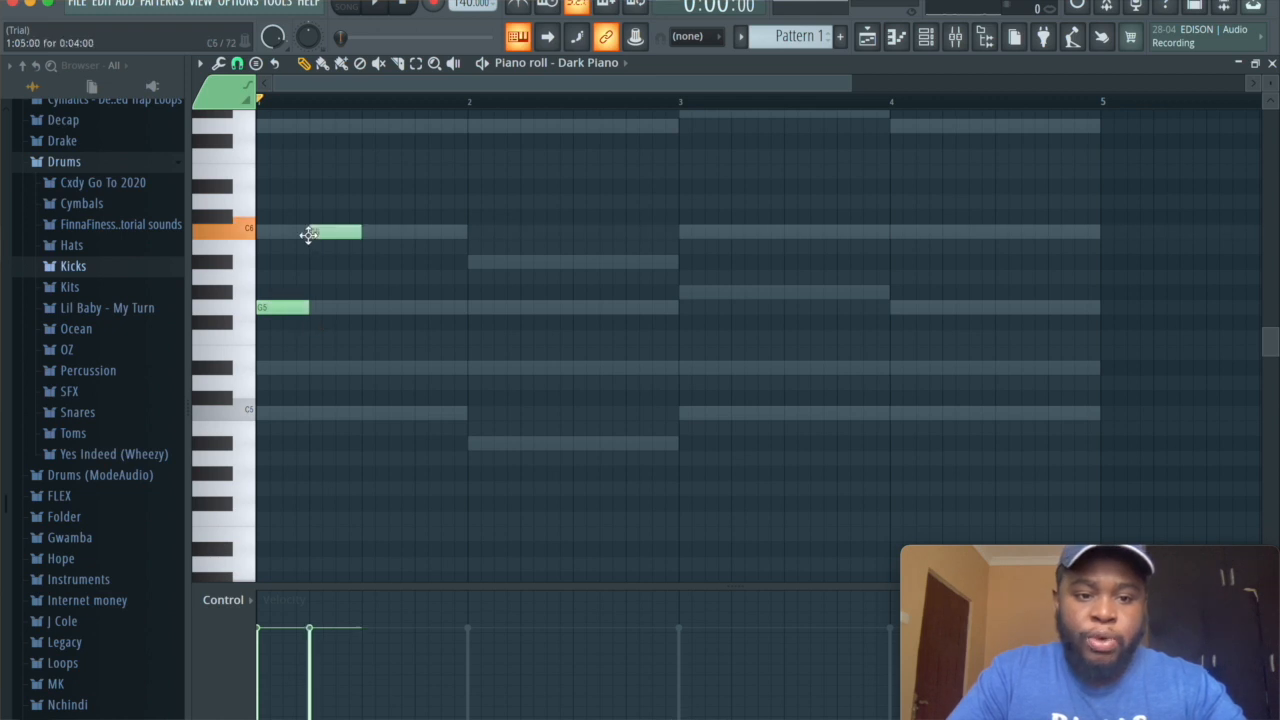
left_click(365, 309)
left_click(418, 233)
key("space")
Continue the melody through bar 2 with one-beat notes alternating G5, A#5, G5, A#5.
left_click(473, 308)
key("space")
left_click(524, 264)
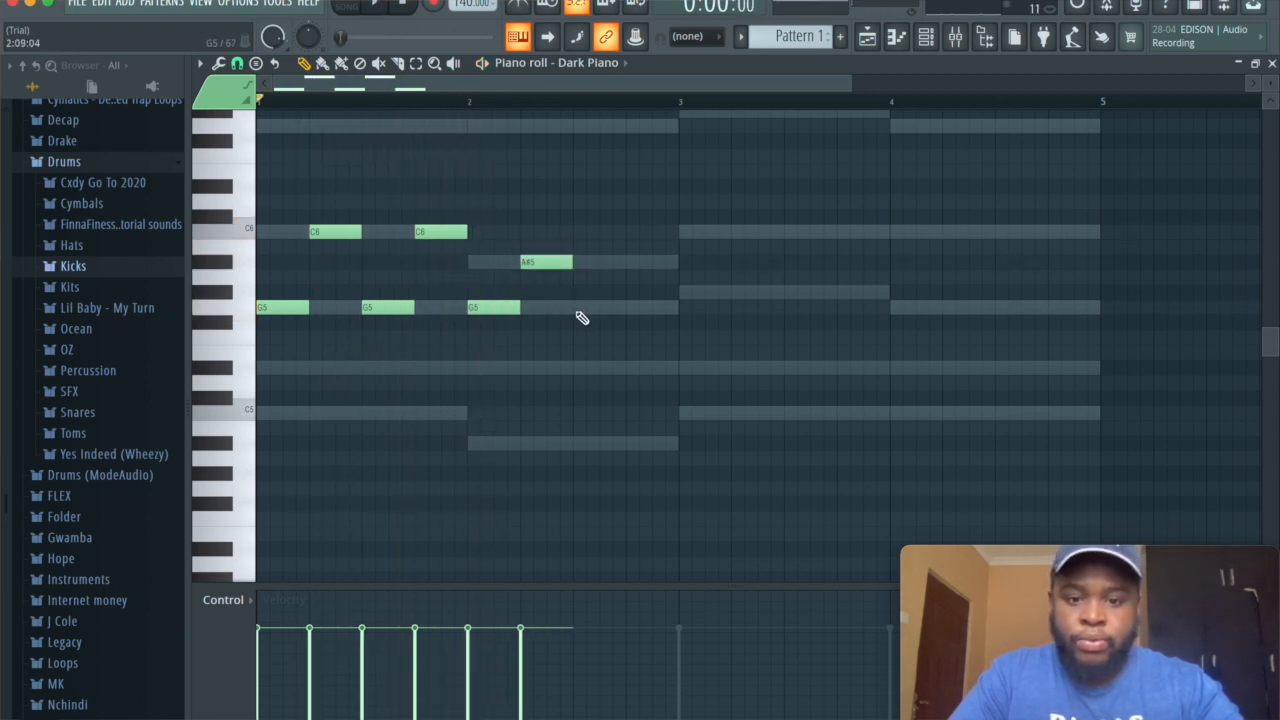
left_click(576, 308)
left_click(630, 263)
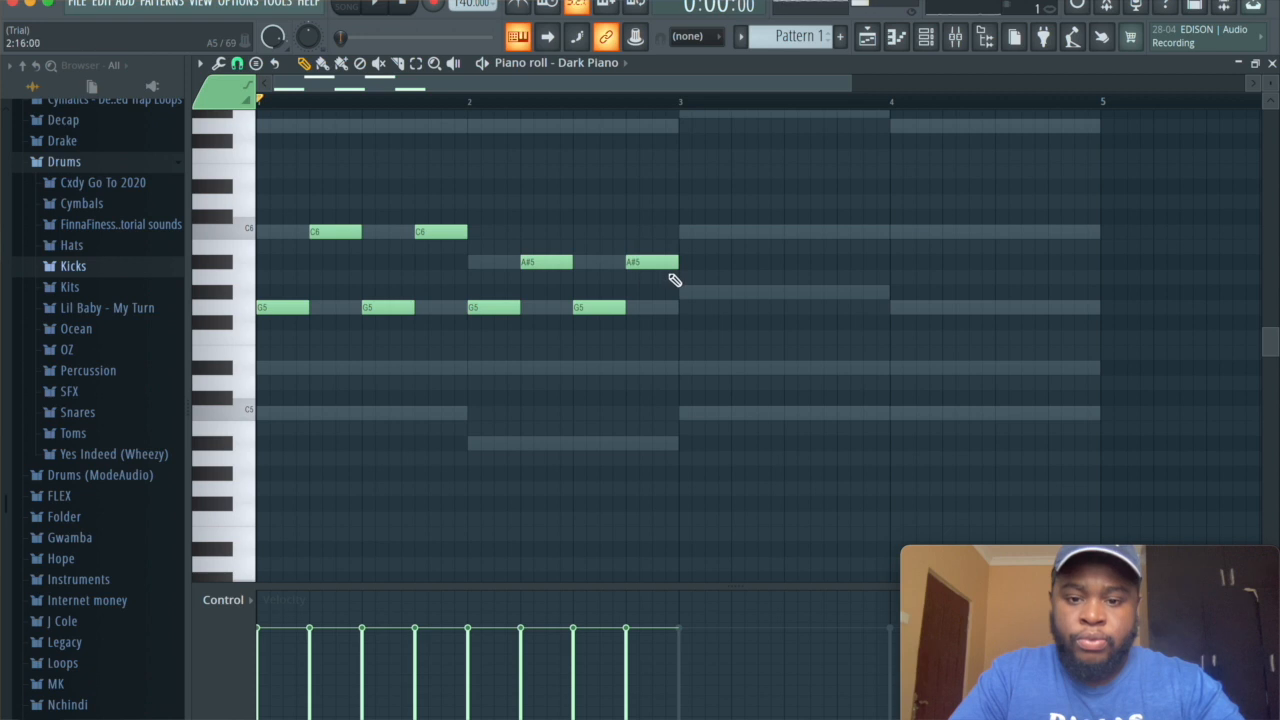
Fill bar 3 of the melody with one-beat notes in the order C6, G#5, C6, G#5.
left_click(684, 293)
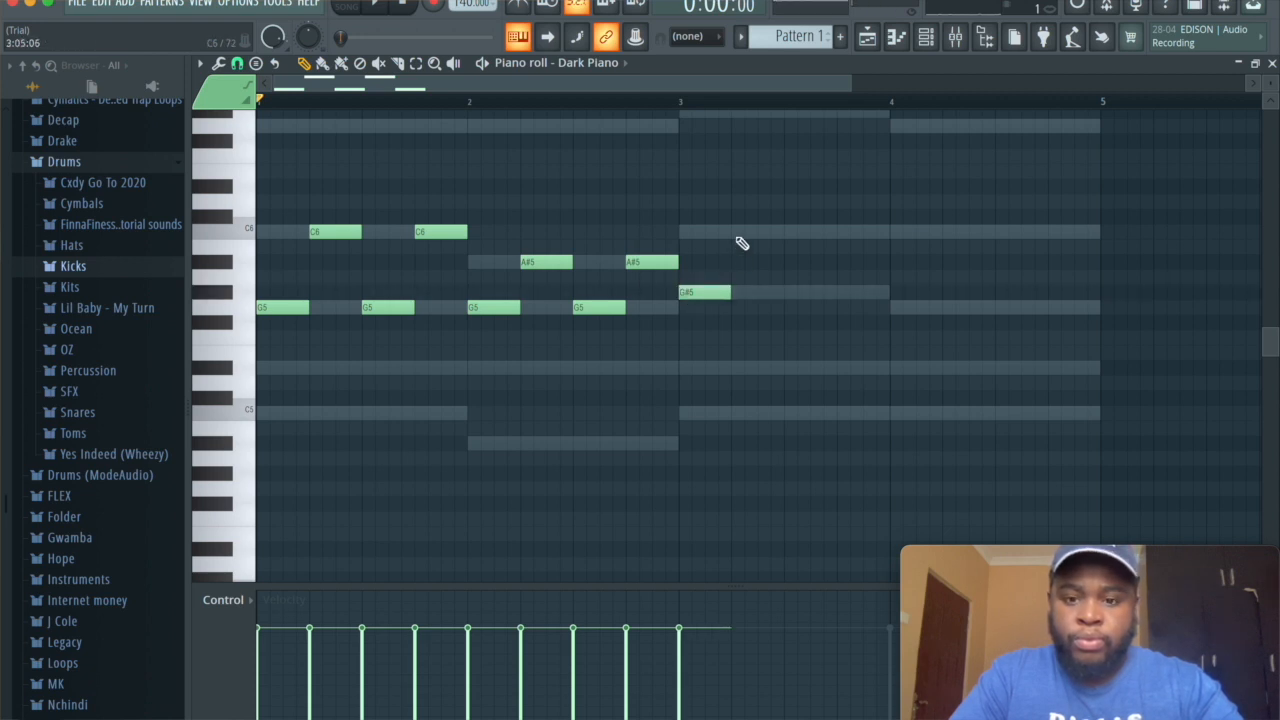
left_click(736, 232)
left_click(787, 293)
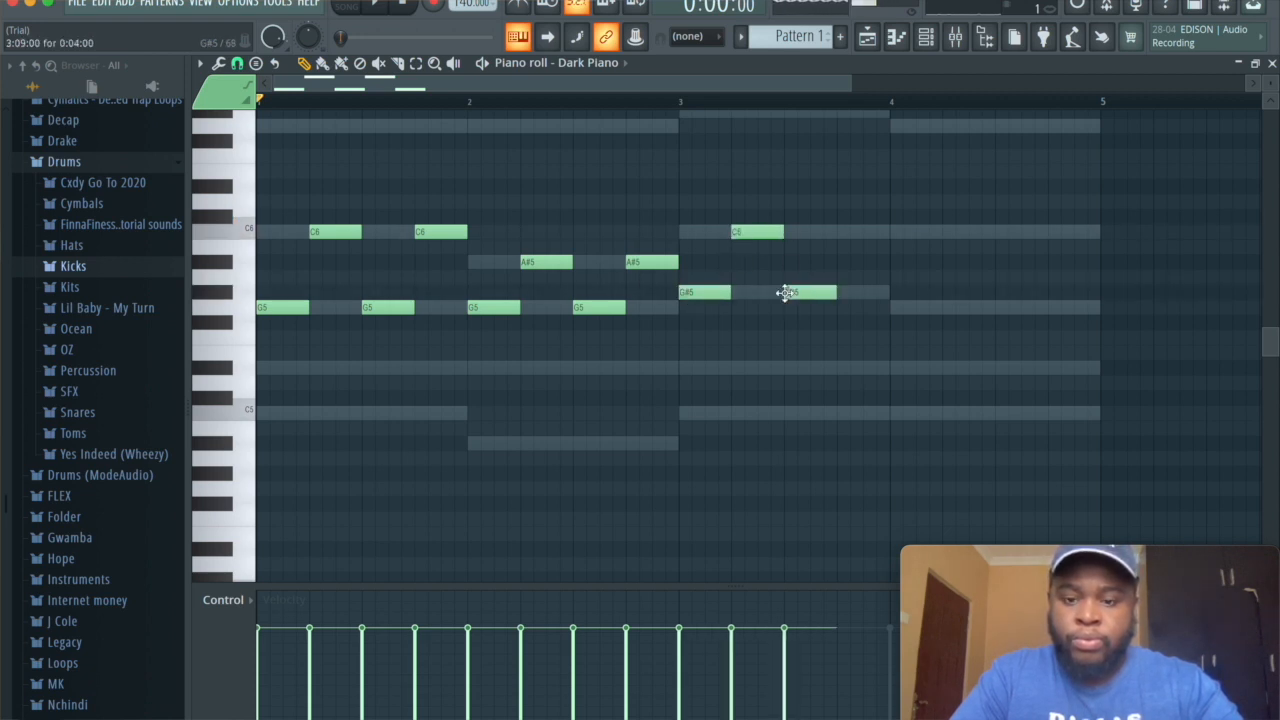
left_click_drag(706, 291, 701, 231)
double_click(765, 234)
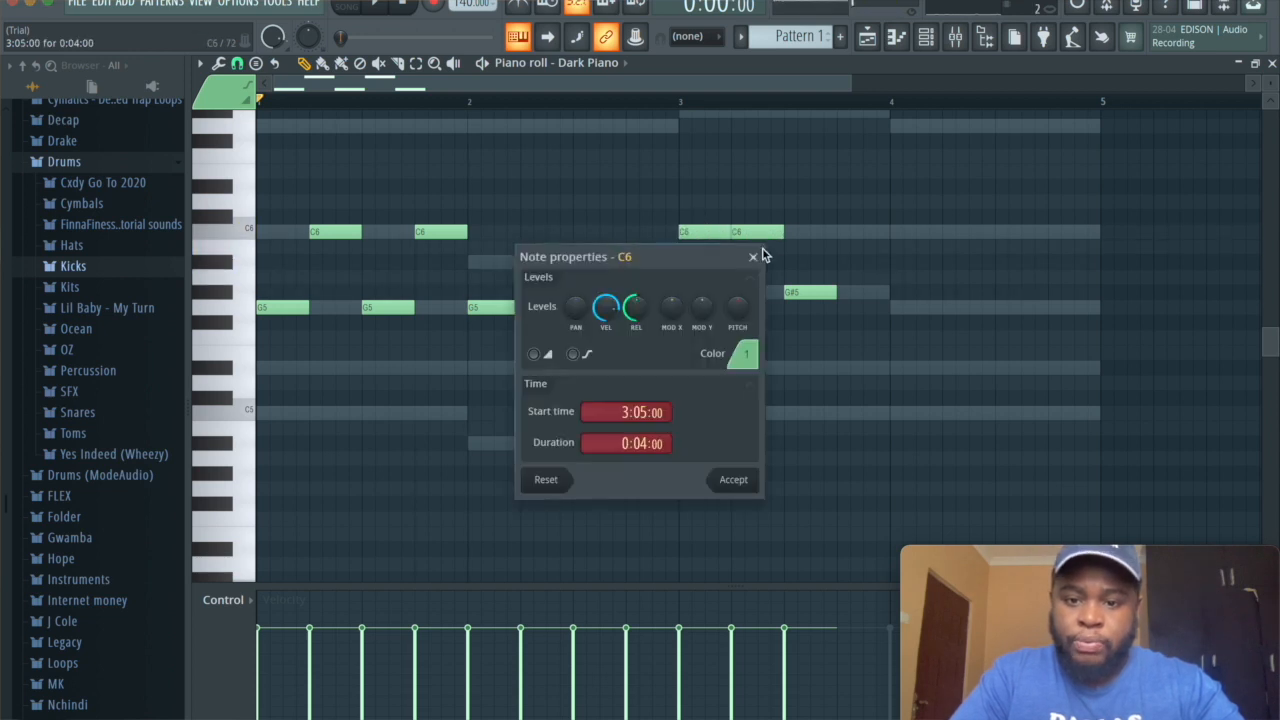
left_click(754, 255)
left_click_drag(757, 228, 813, 226)
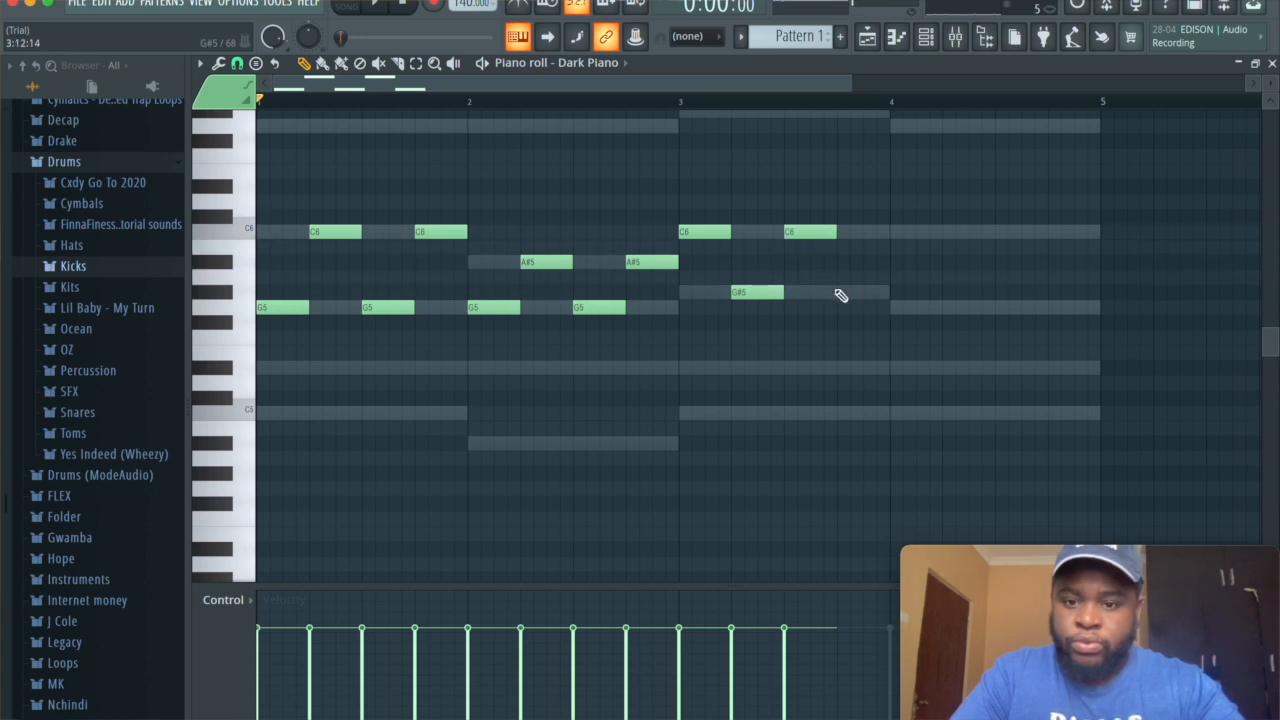
left_click(838, 291)
Fill bar 4 of the melody with one-beat notes alternating G5, C6, G5, C6, and play the pattern.
left_click(890, 310)
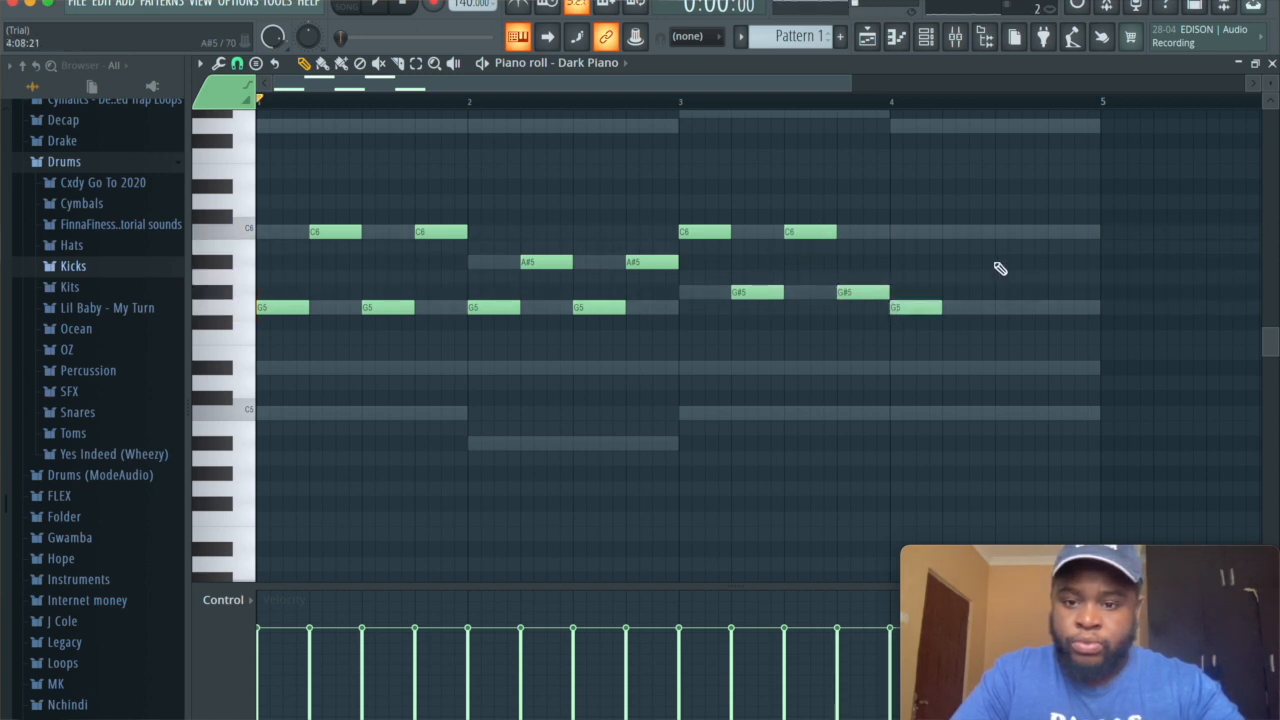
left_click(947, 234)
left_click(1000, 310)
left_click(1056, 234)
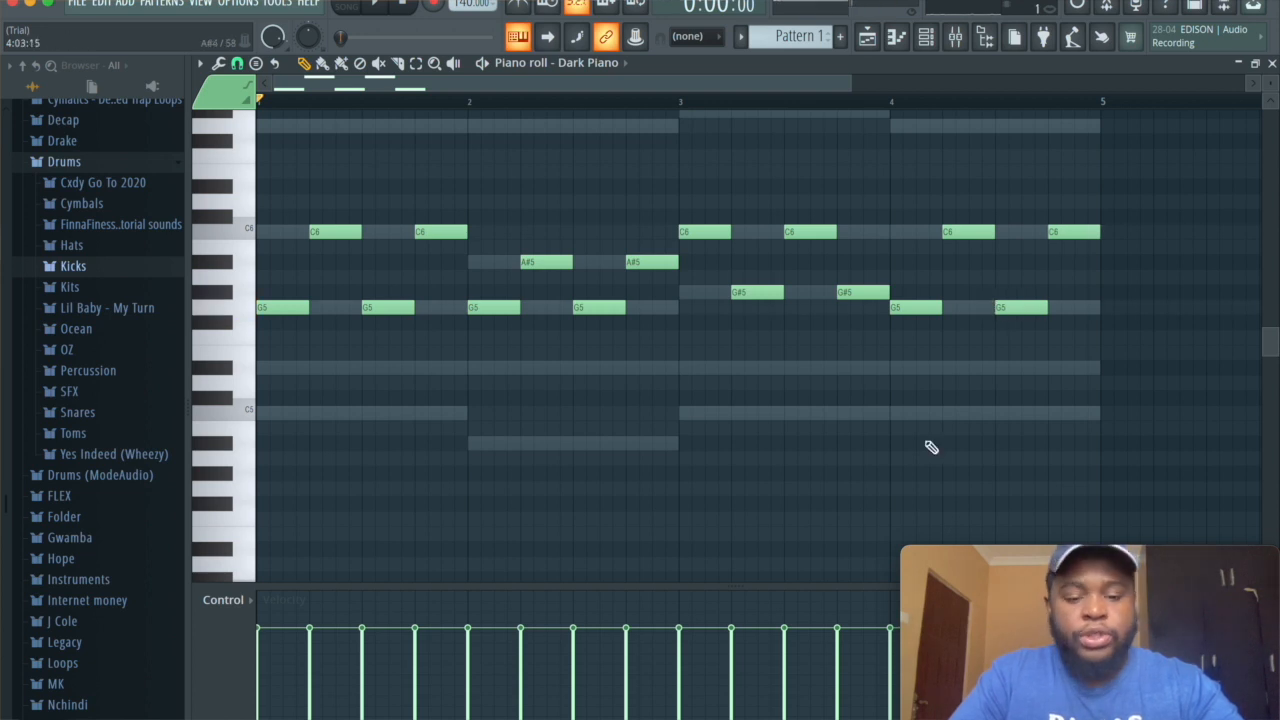
key("space")
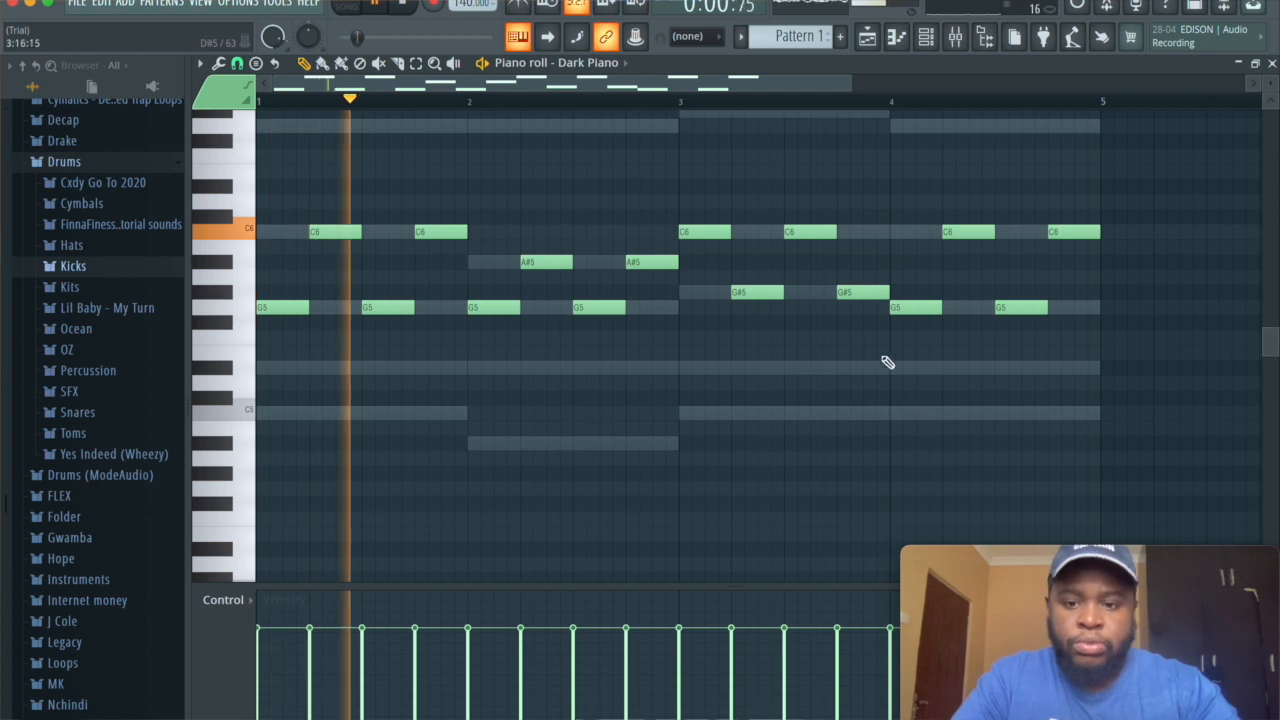
key("space")
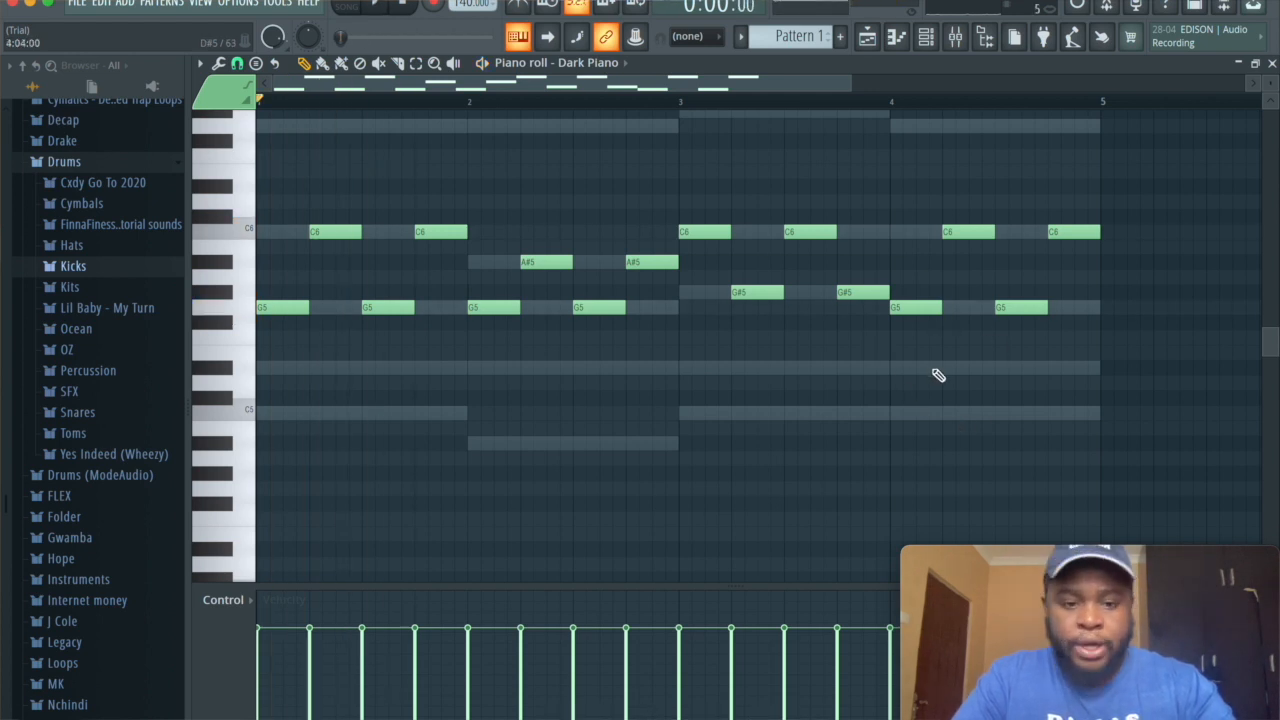
Lower both C6 melody notes in bar 4 to D#5 and play back the pattern.
left_click(962, 237, "super")
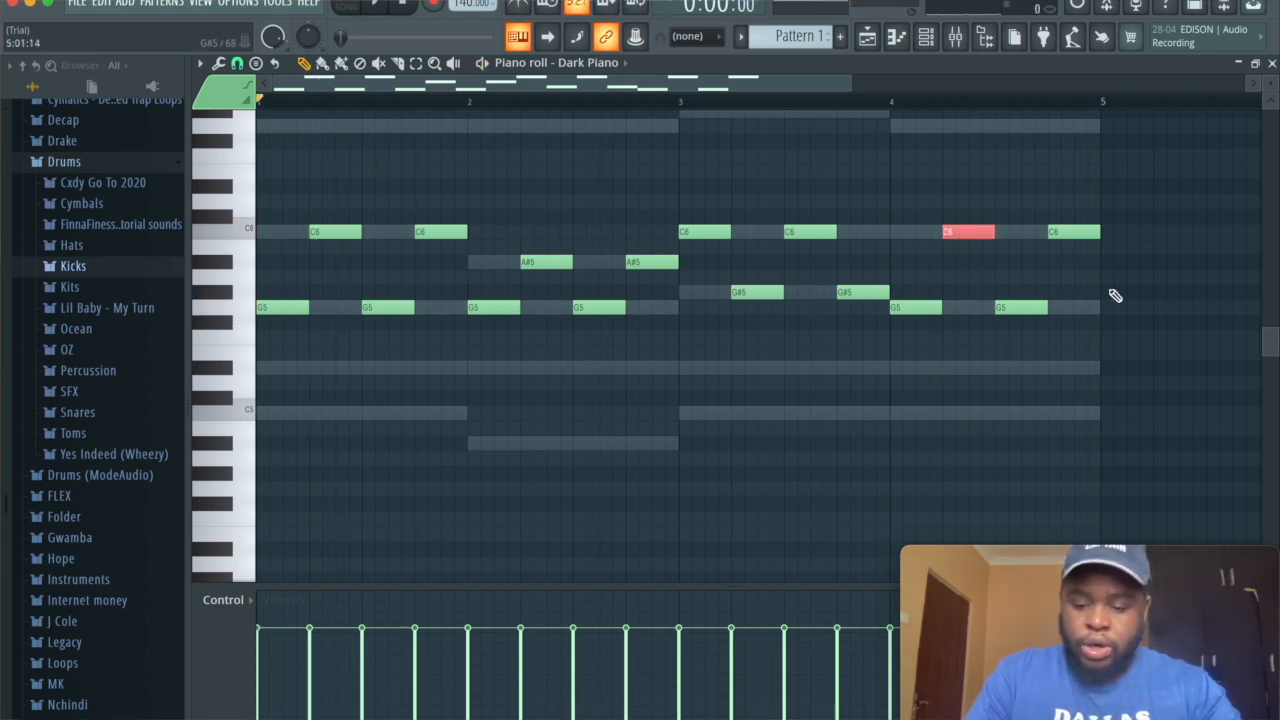
left_click_drag(1112, 268, 991, 220)
key("Down")
key("Down")
key("Down")
key("Down")
key("Down")
key("Down")
key("Down")
key("Down")
key("Down")
key("space")
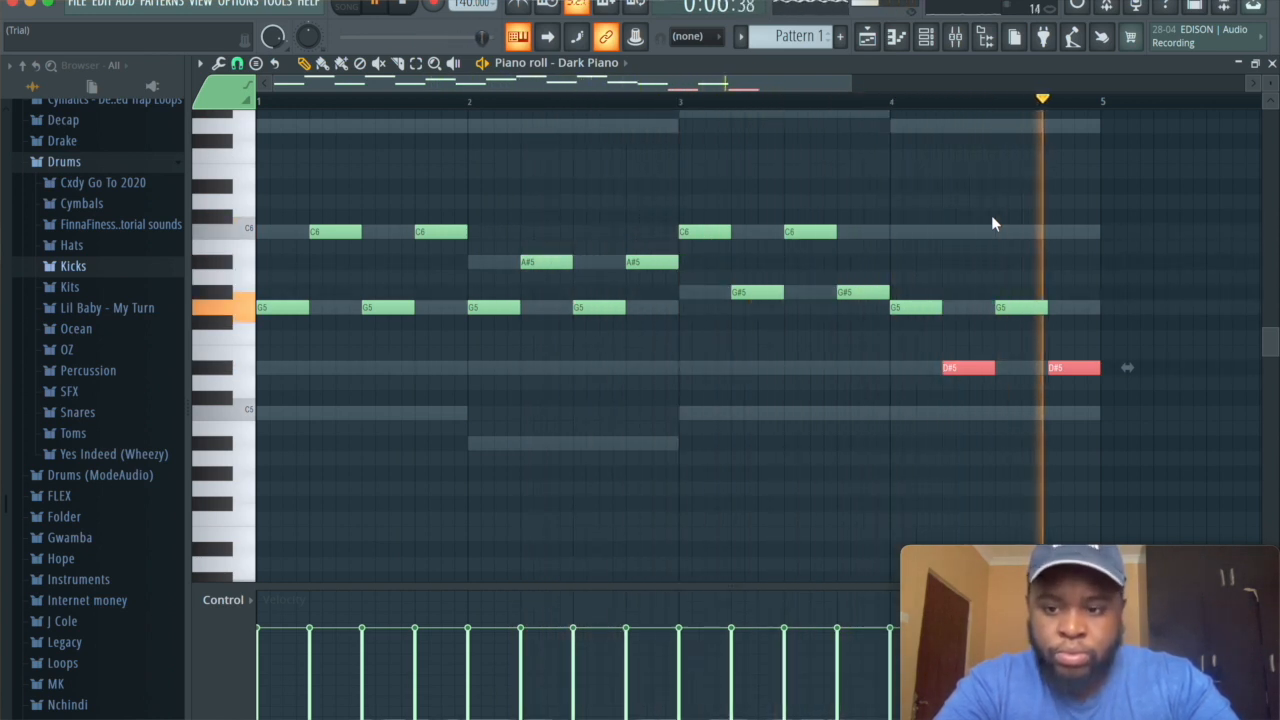
key("space")
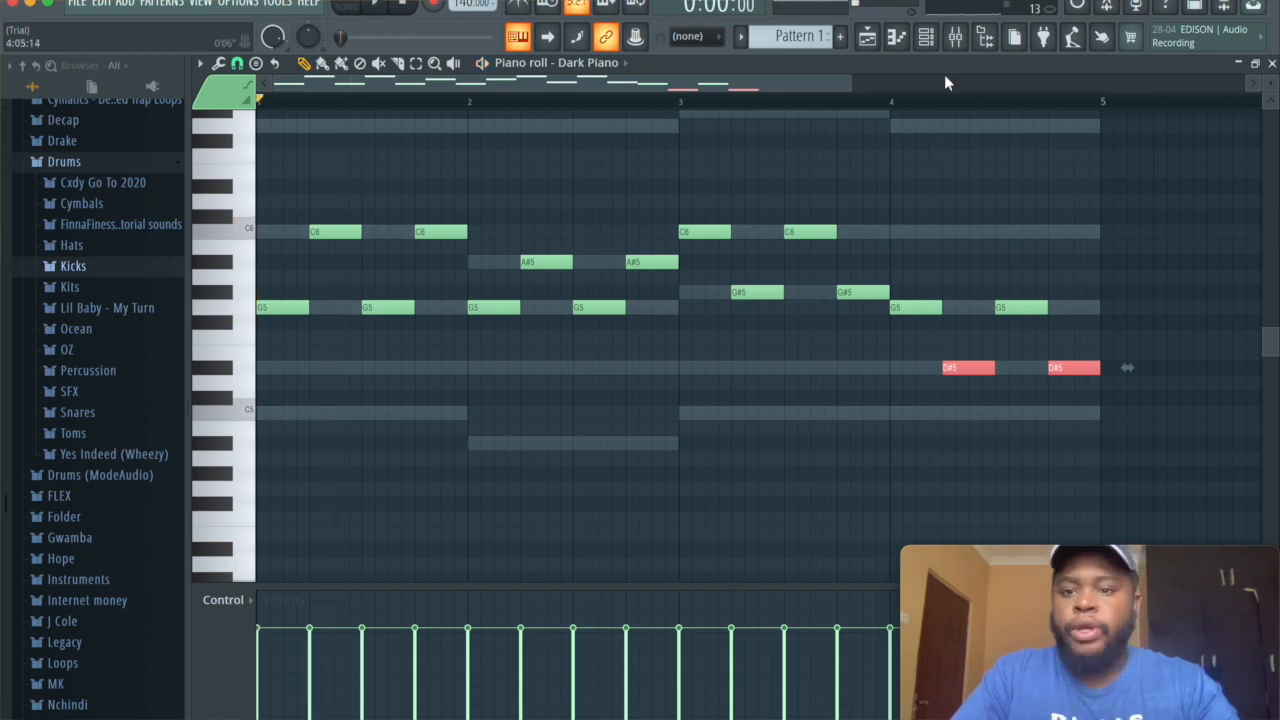
Add the Pierre Hat sample from the Cxdy Go To 2020 Hi Hats folder as a new channel.
left_click(927, 37)
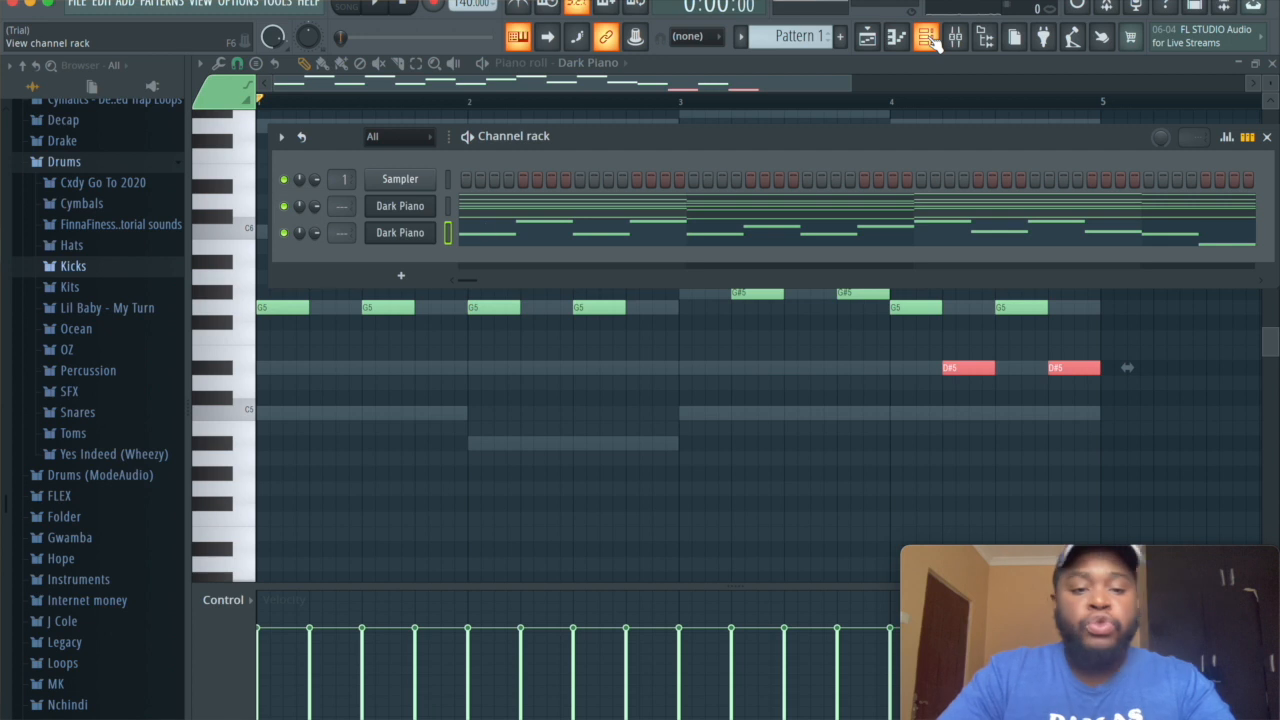
left_click(107, 308)
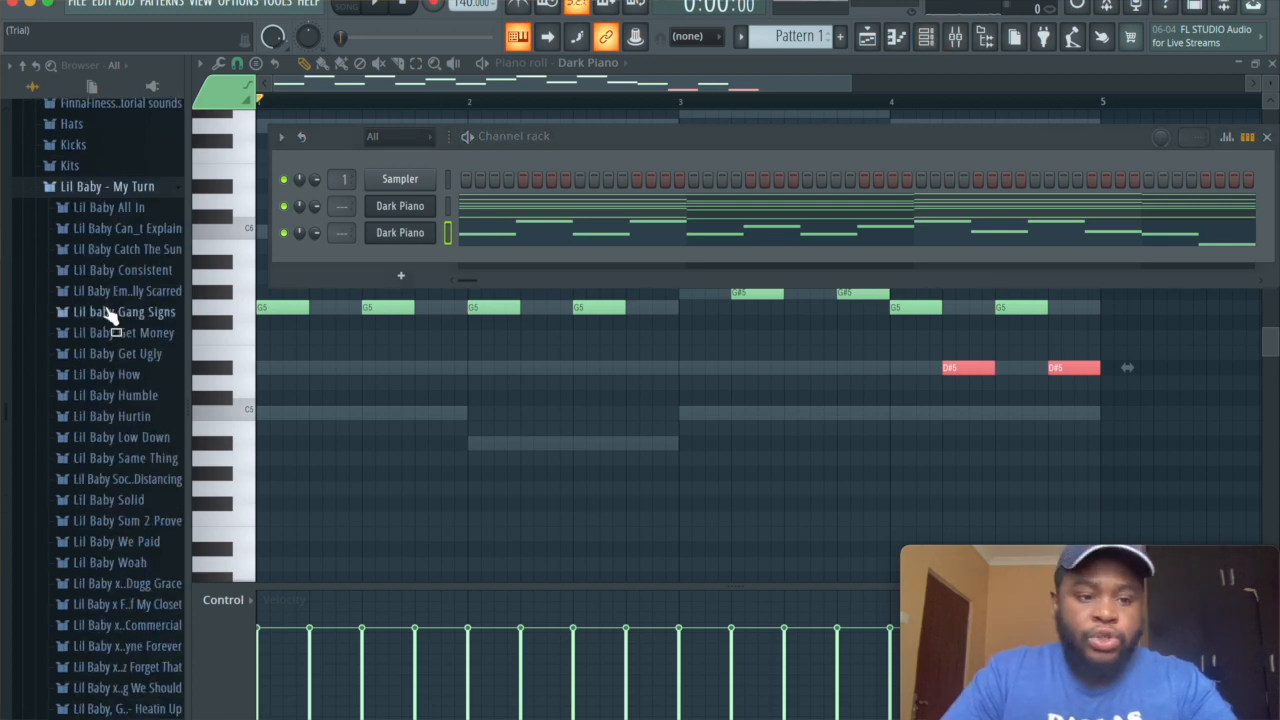
left_click(107, 188)
scroll(112, 195, "up", 3)
left_click(112, 188)
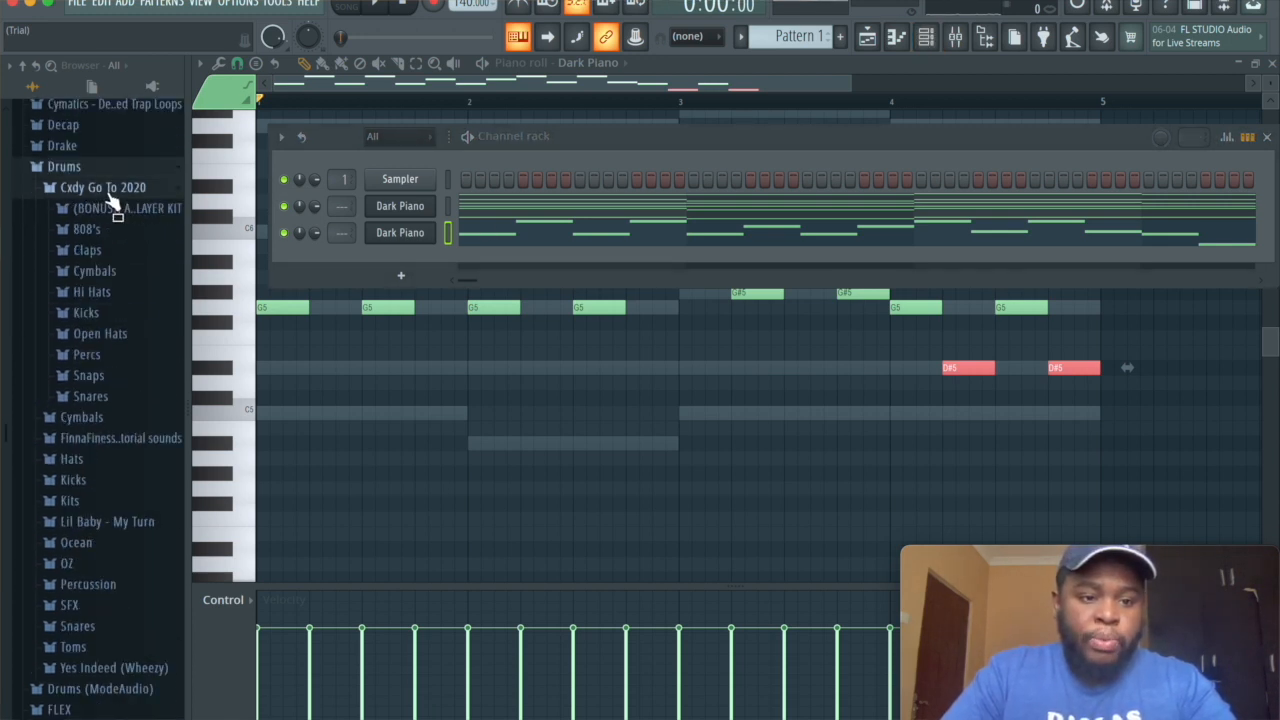
left_click(95, 293)
left_click(104, 389)
left_click_drag(108, 398, 407, 262)
Fill the Pierre Hat channel on every 2 steps, play the pattern and show the hat notes in the piano roll.
right_click(407, 261)
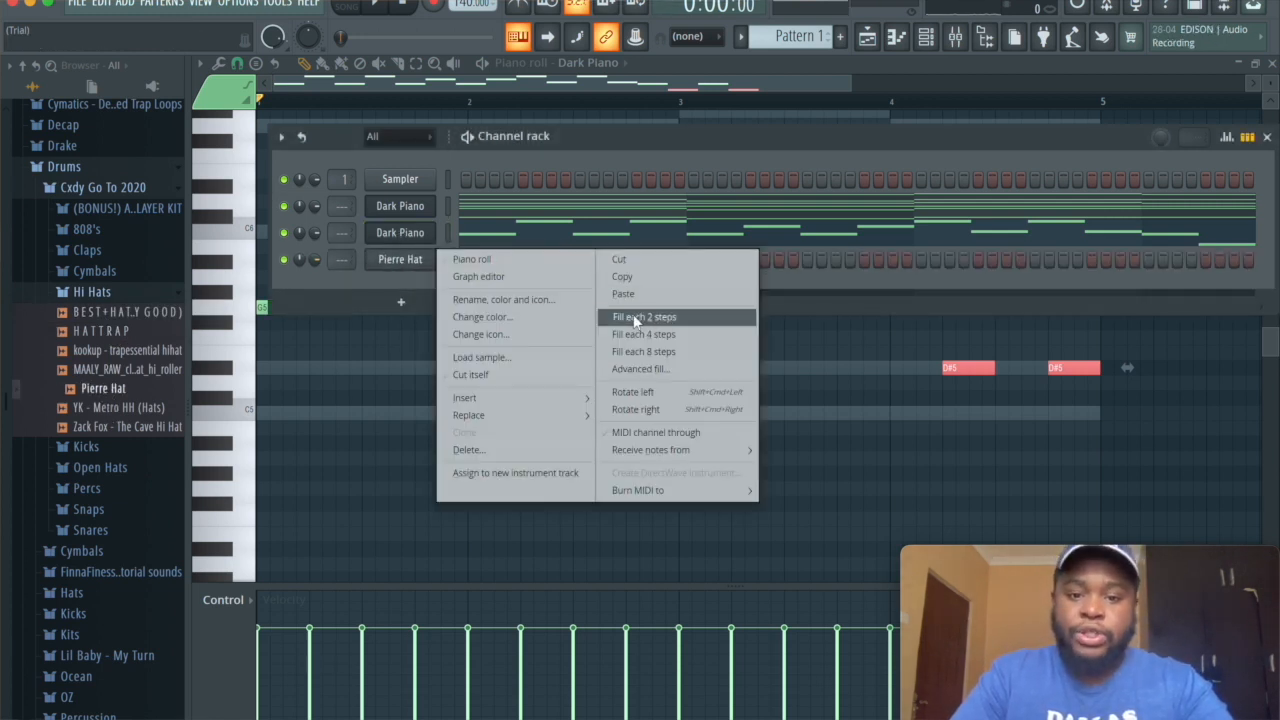
left_click(636, 314)
key("space")
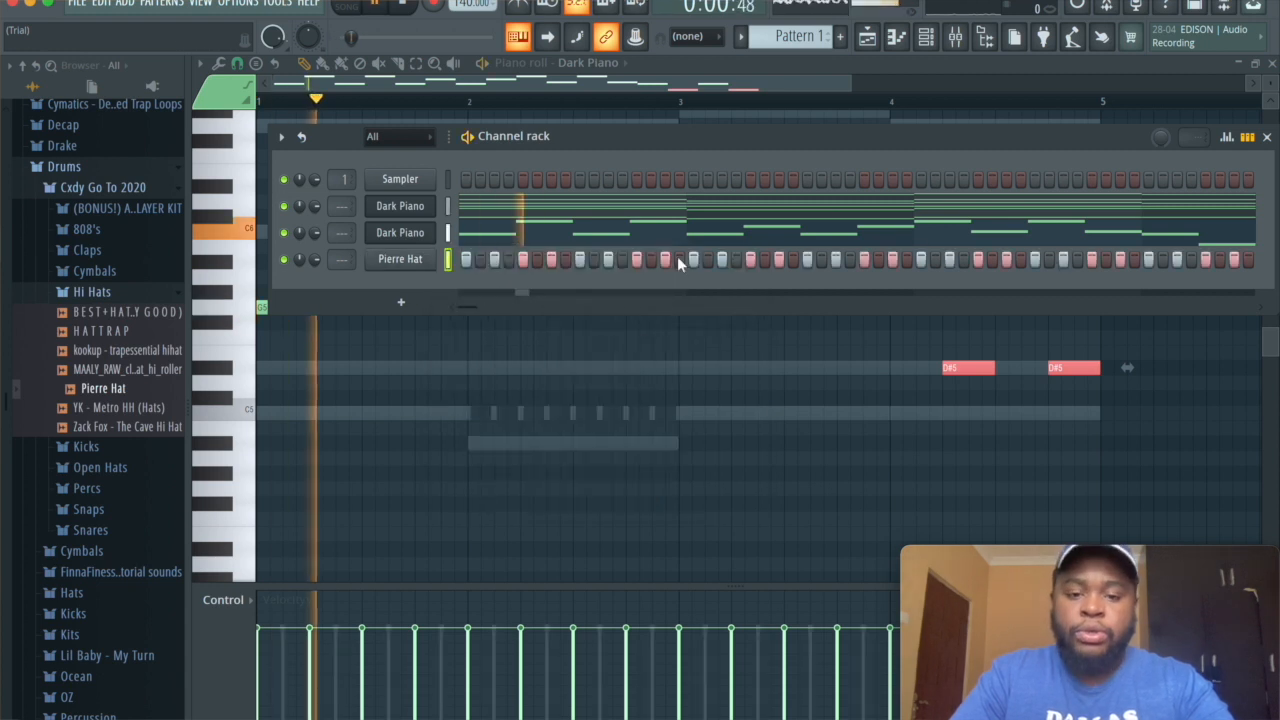
left_click(898, 36)
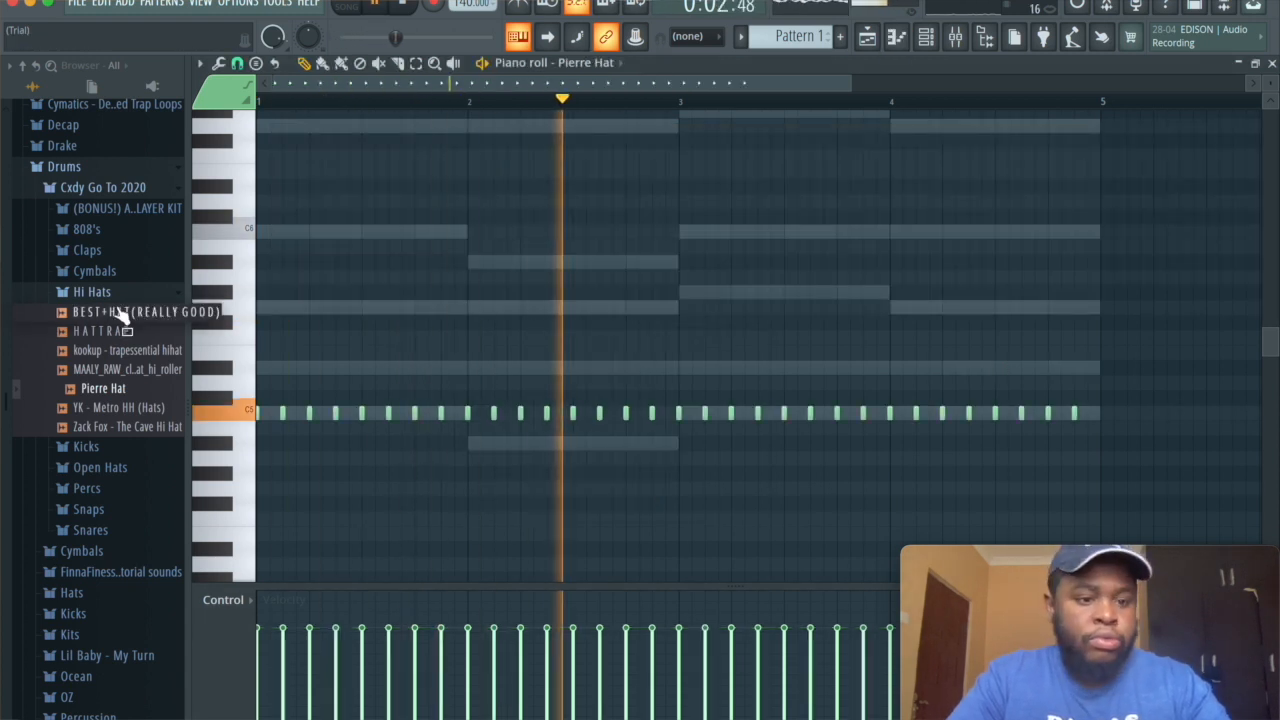
Stop playback and add the Murda Clap sample from the Cxdy Go To 2020 Claps folder as a new channel.
left_click(112, 297)
key("space")
left_click(90, 251)
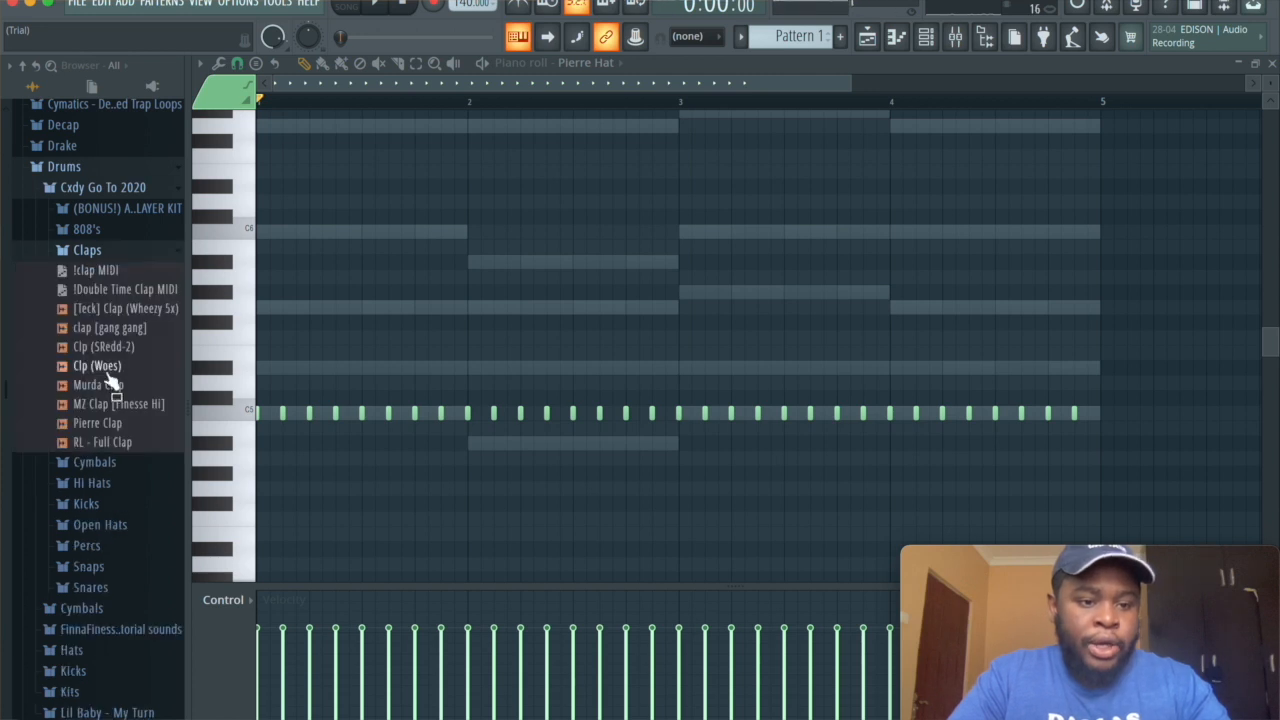
left_click_drag(98, 386, 430, 286)
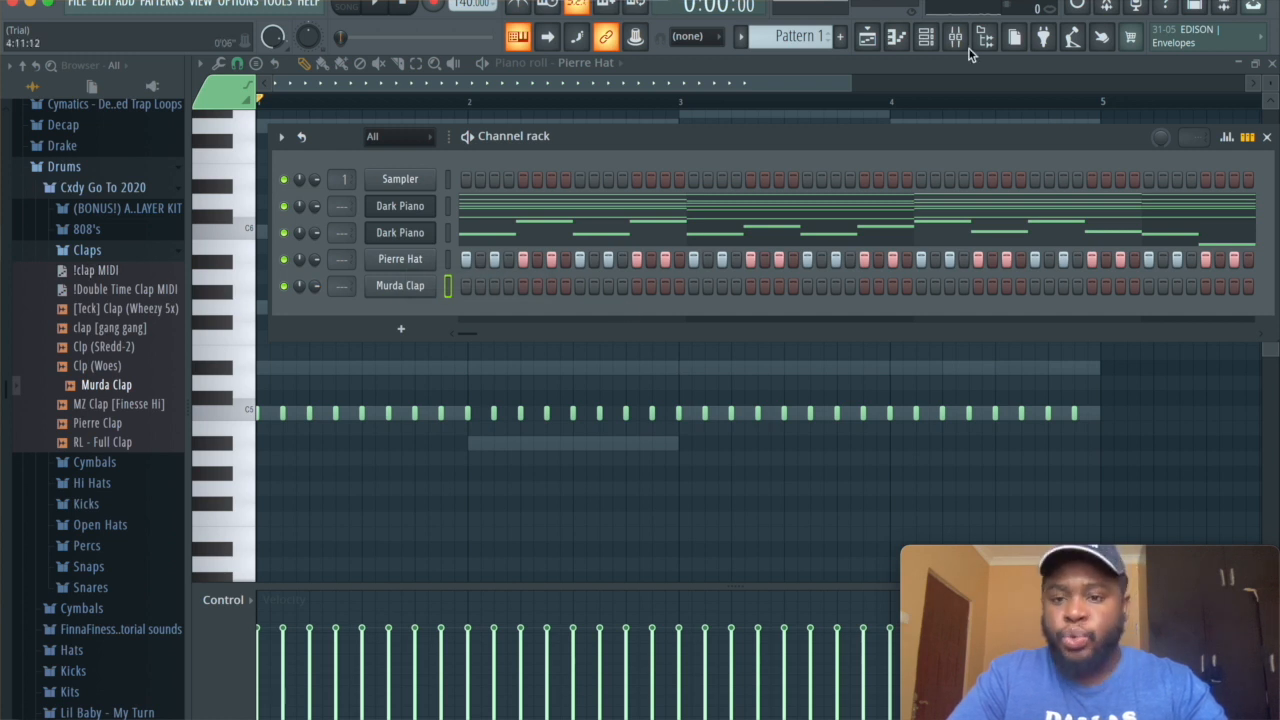
Place a C5 Murda Clap note on the third beat of each of the four bars.
left_click(896, 37)
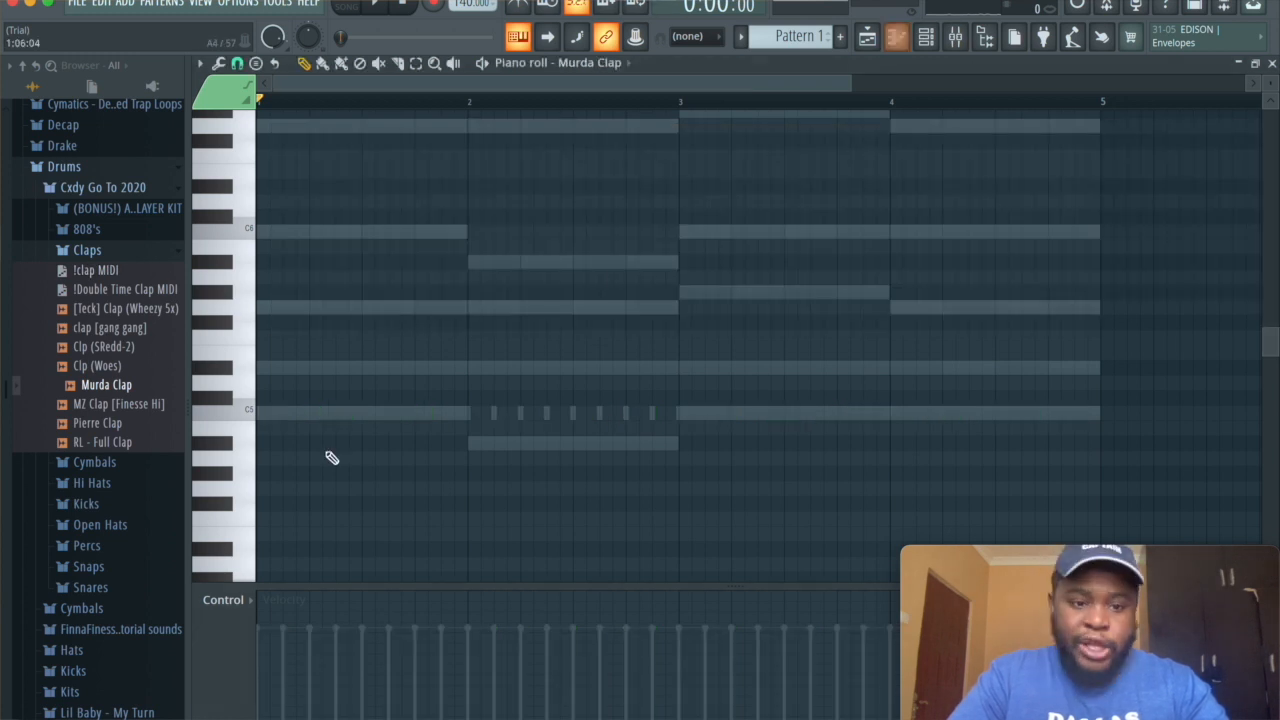
left_click(365, 414)
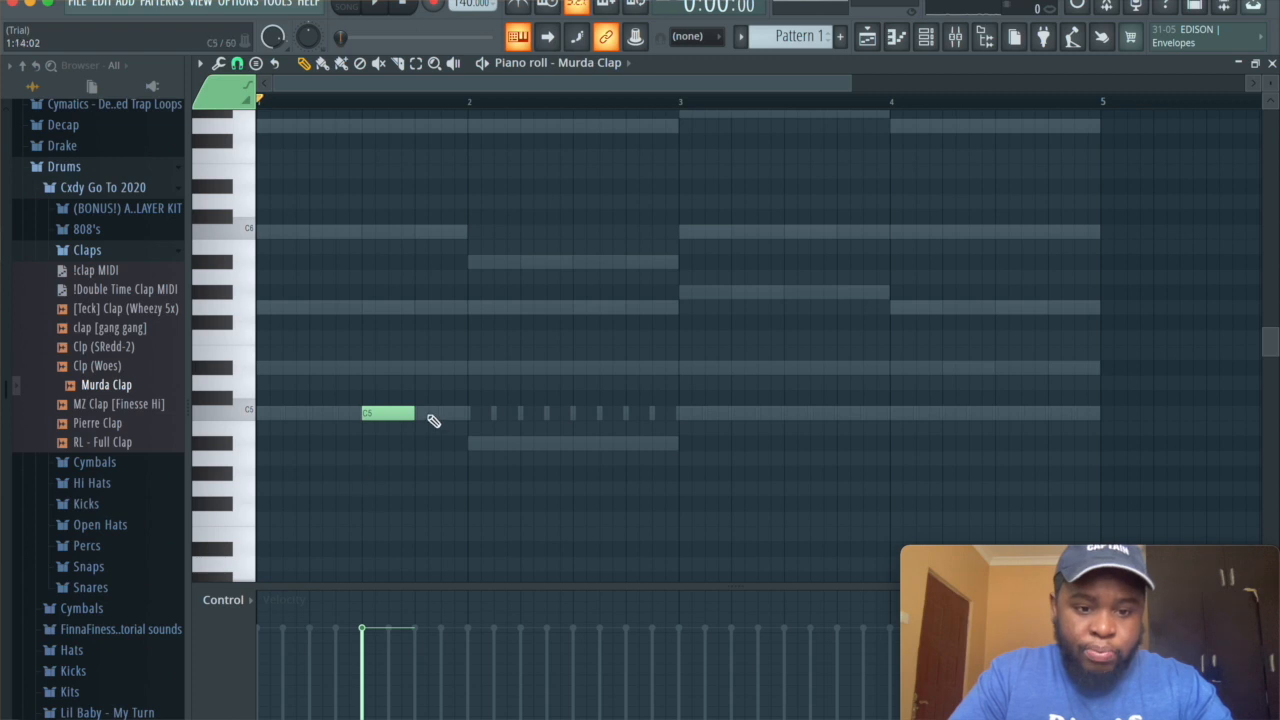
left_click(580, 414)
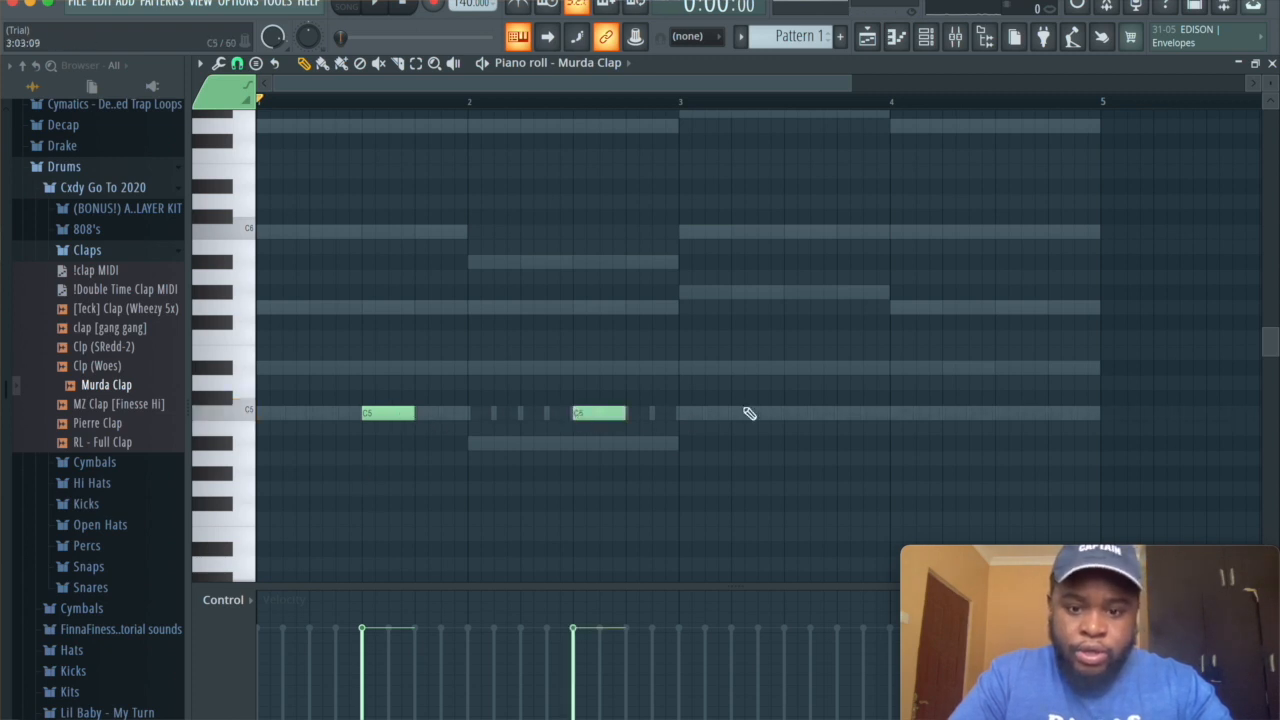
left_click(787, 414)
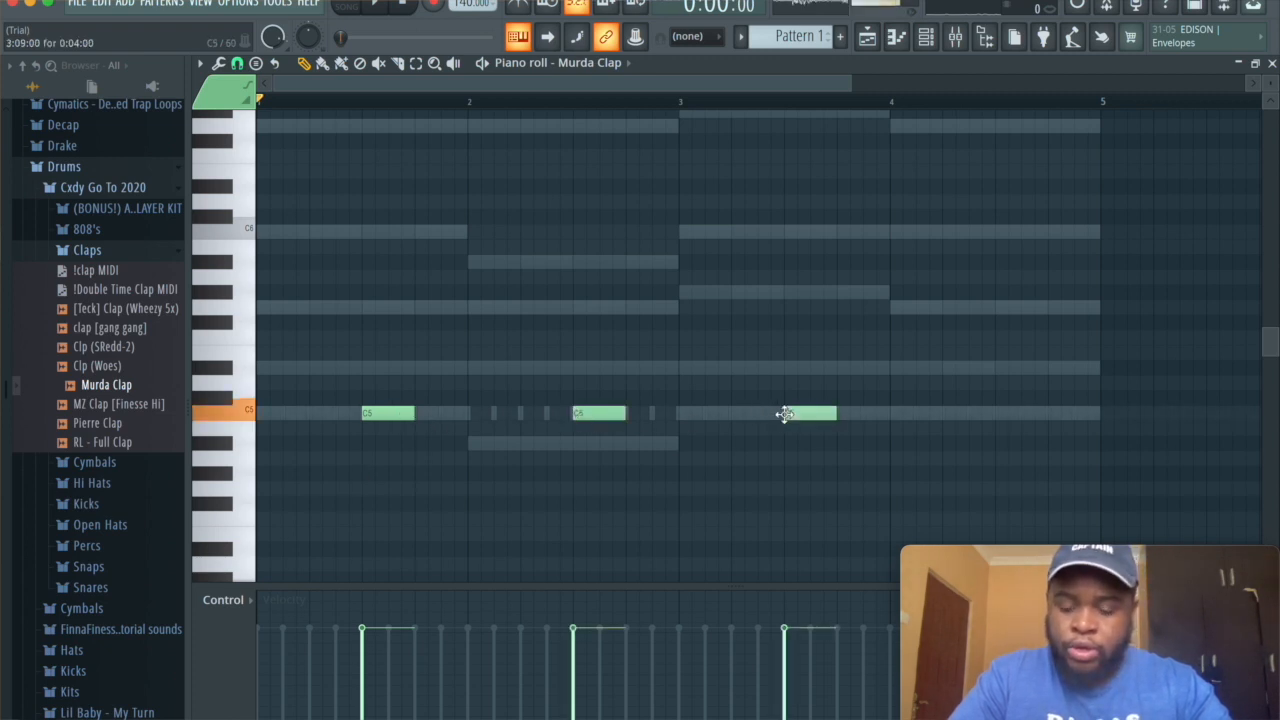
left_click(998, 414)
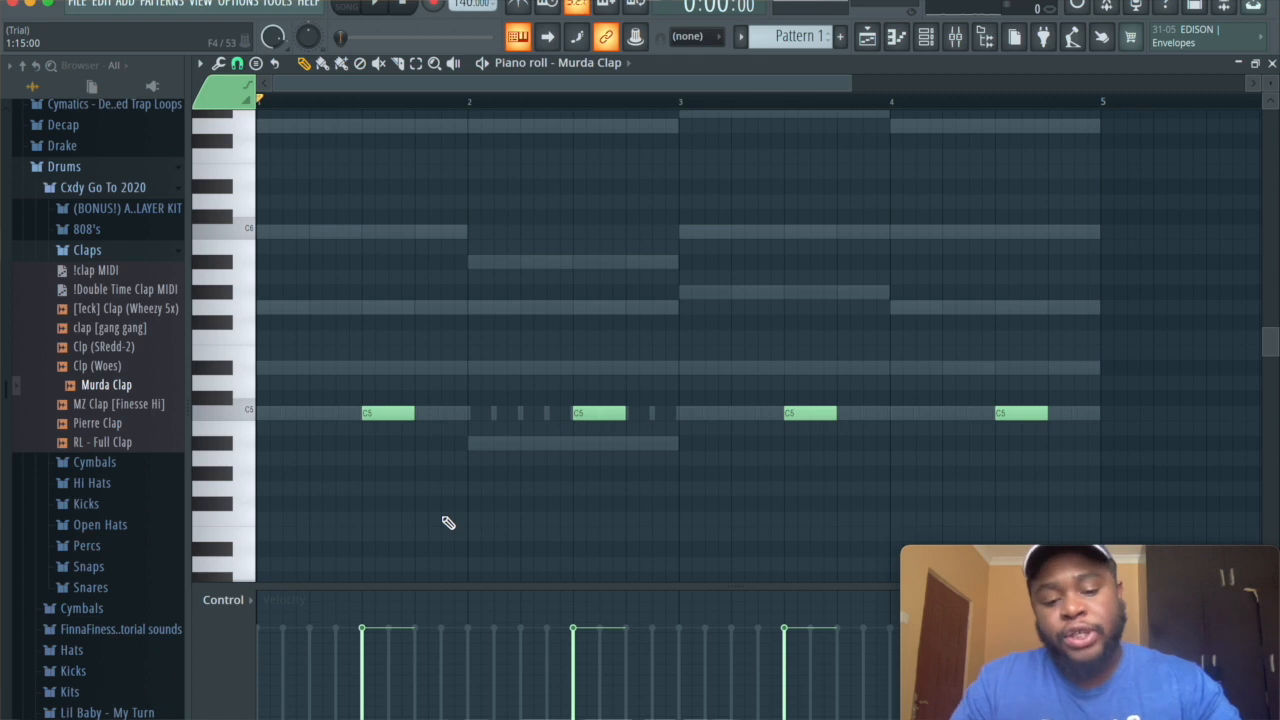
Discard the lengths of the four clap notes to make them short hits, and play back the pattern.
key("shift+d")
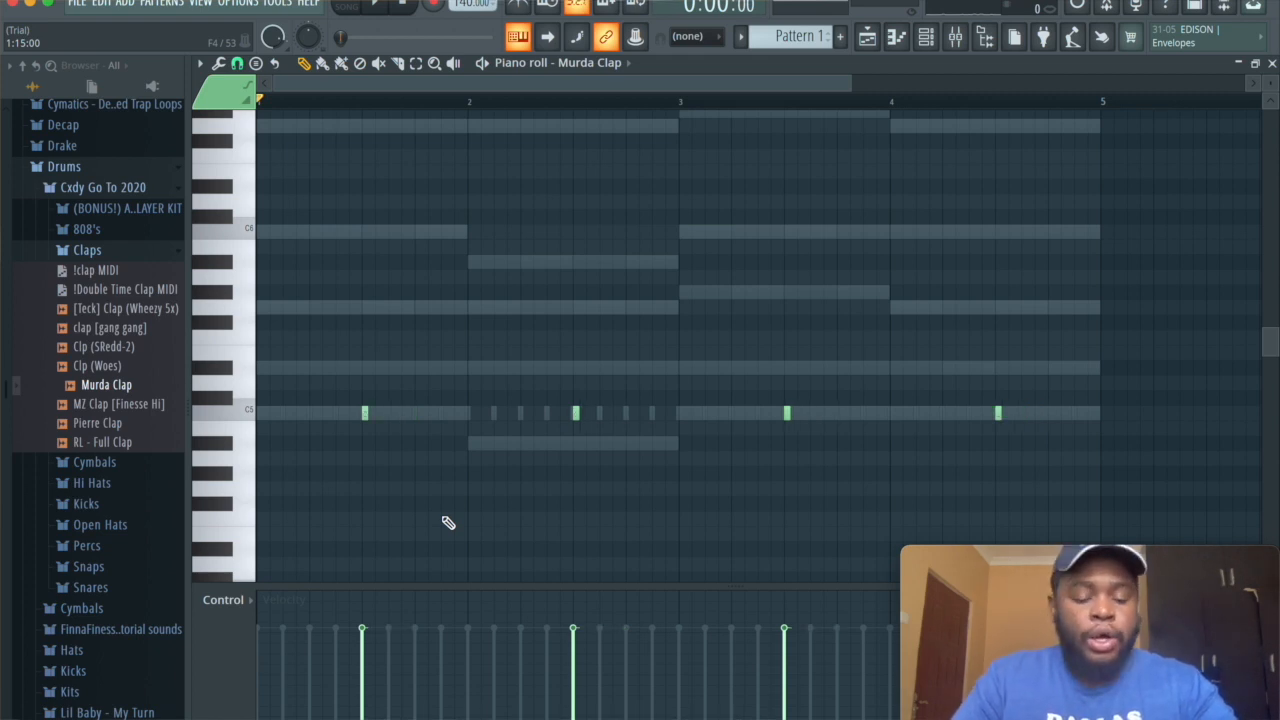
key("space")
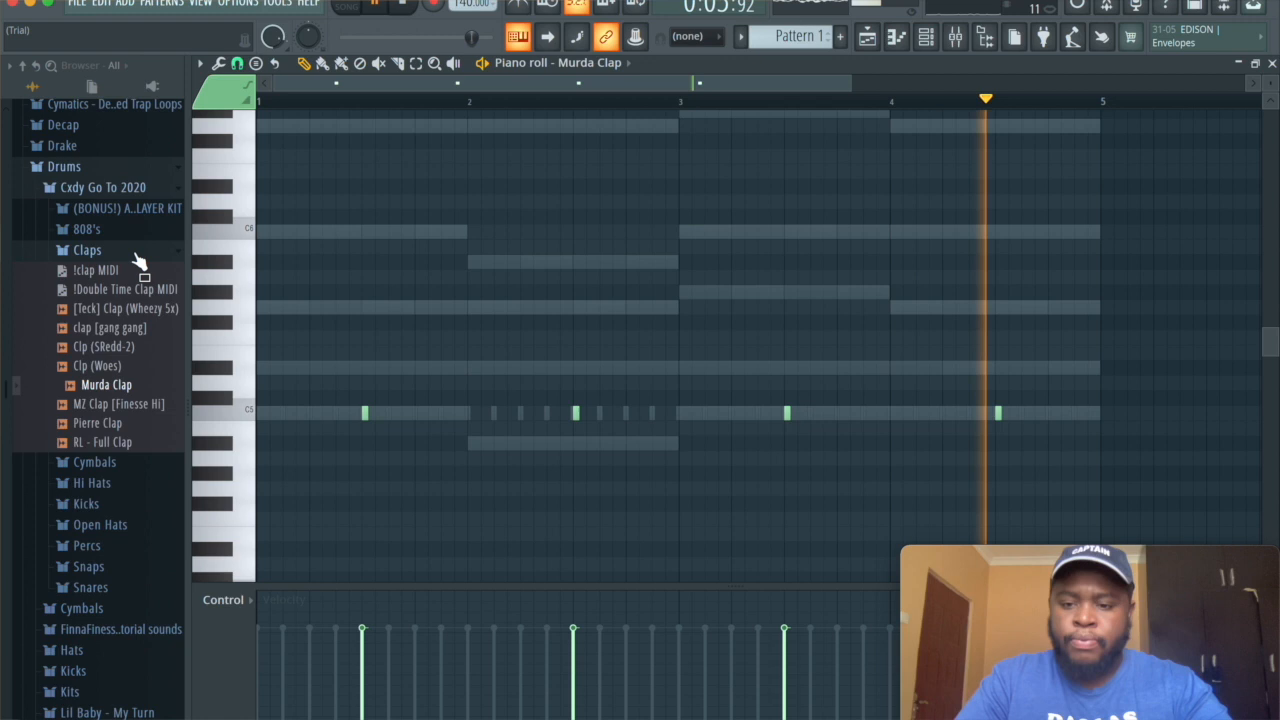
key("space")
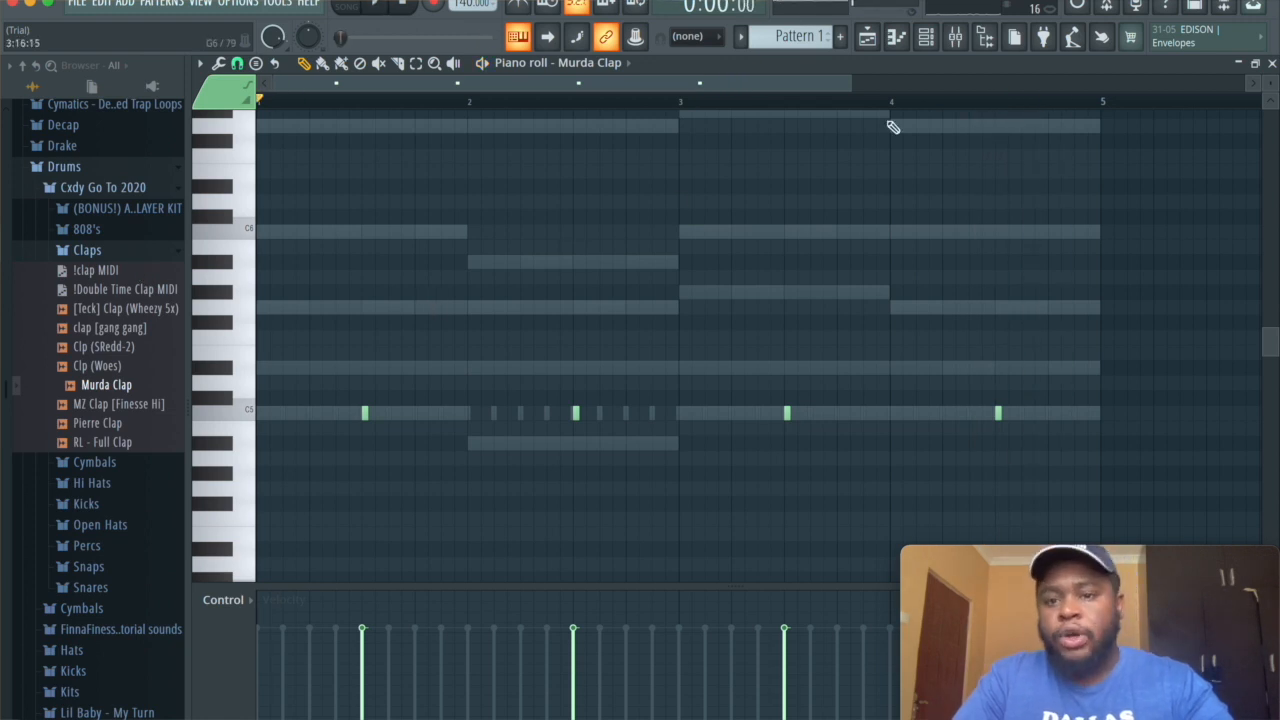
Strum the Dark Piano chords with a start velocity strength of 62%, audition the result and accept it.
left_click(895, 36)
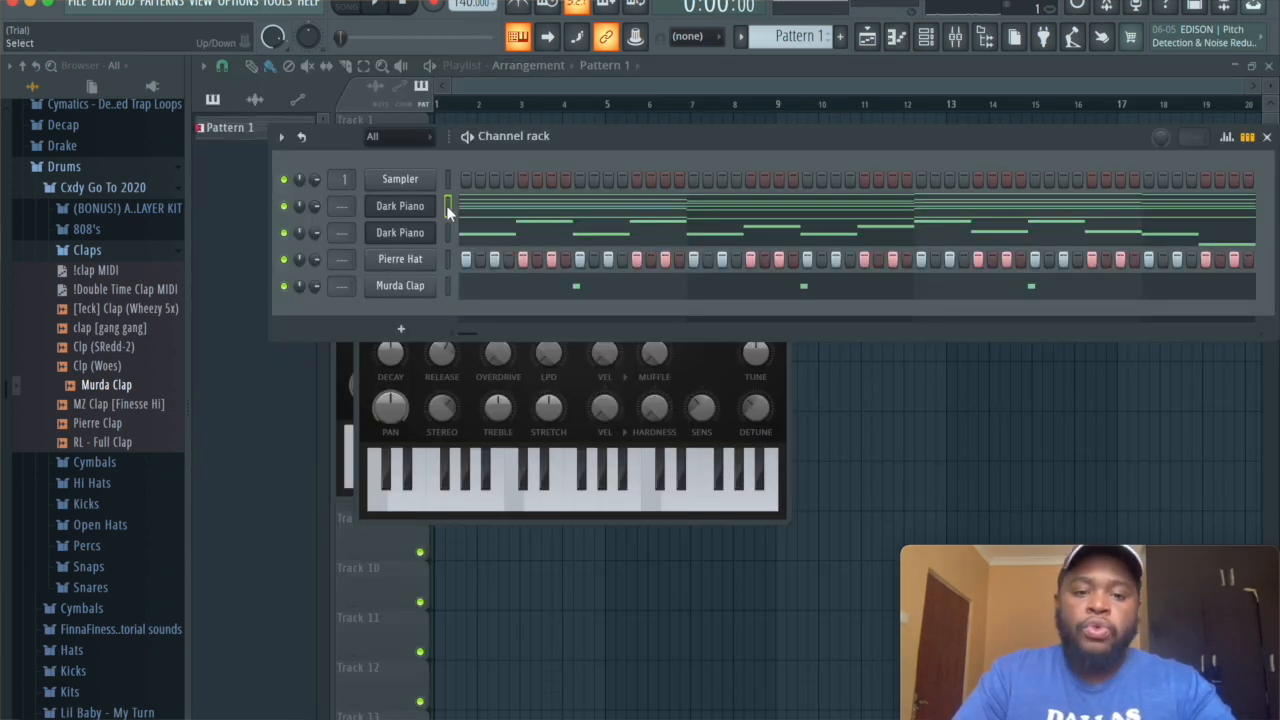
left_click(897, 36)
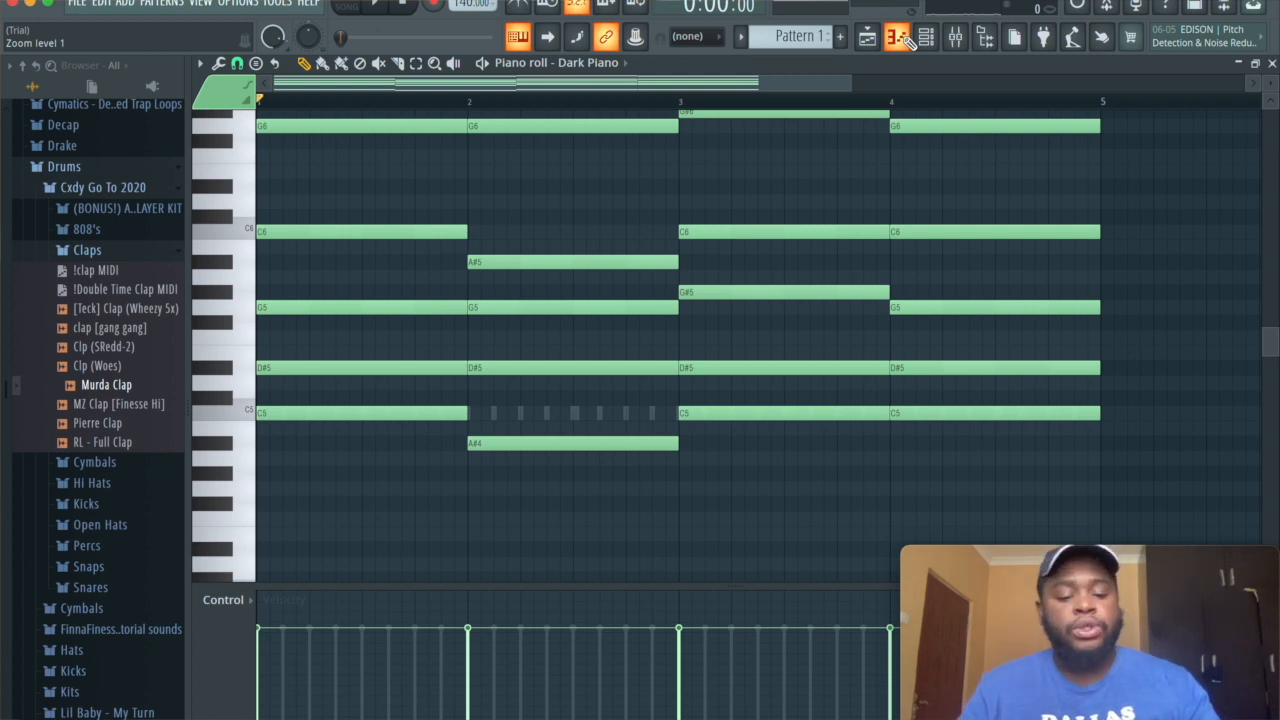
key("alt+s")
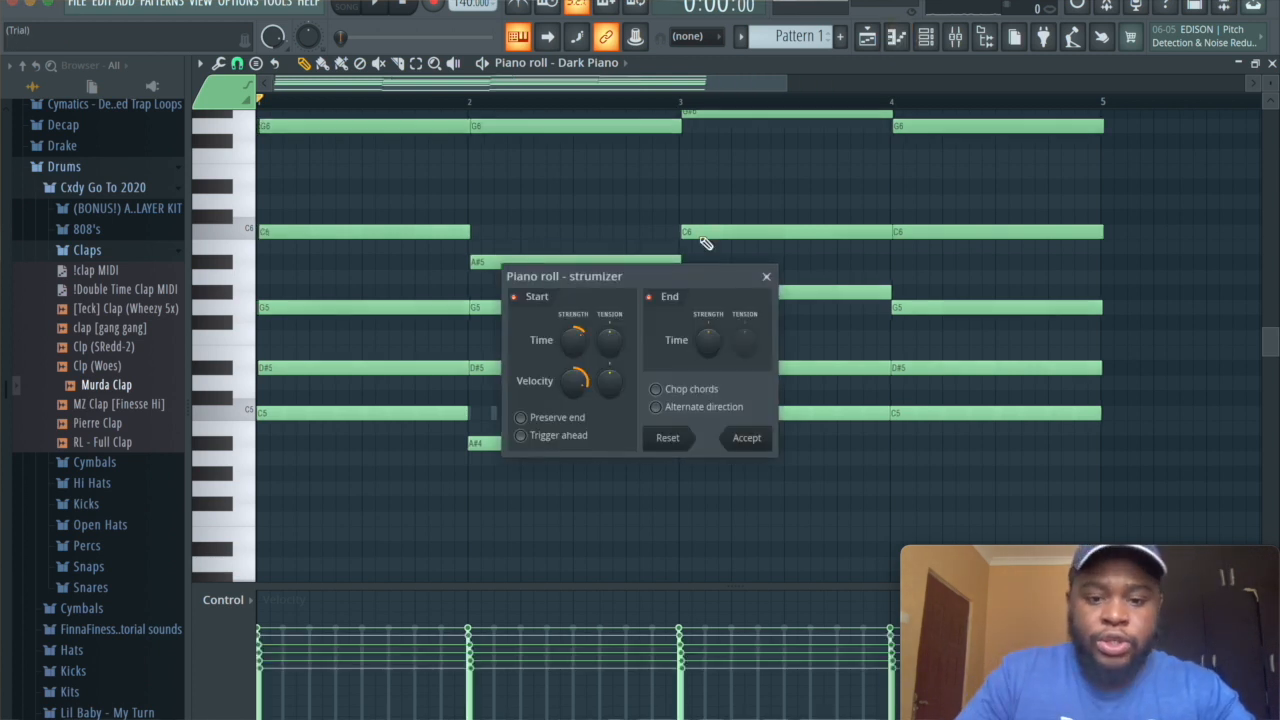
left_click_drag(568, 346, 575, 372)
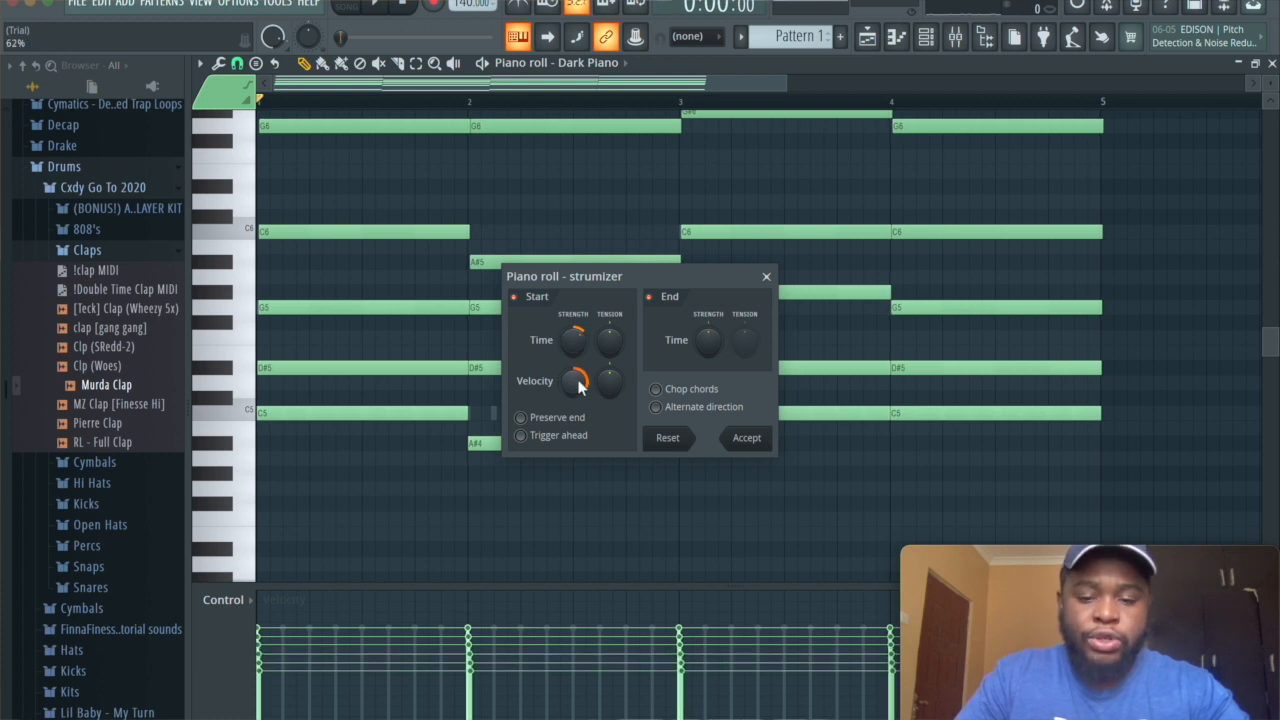
key("space")
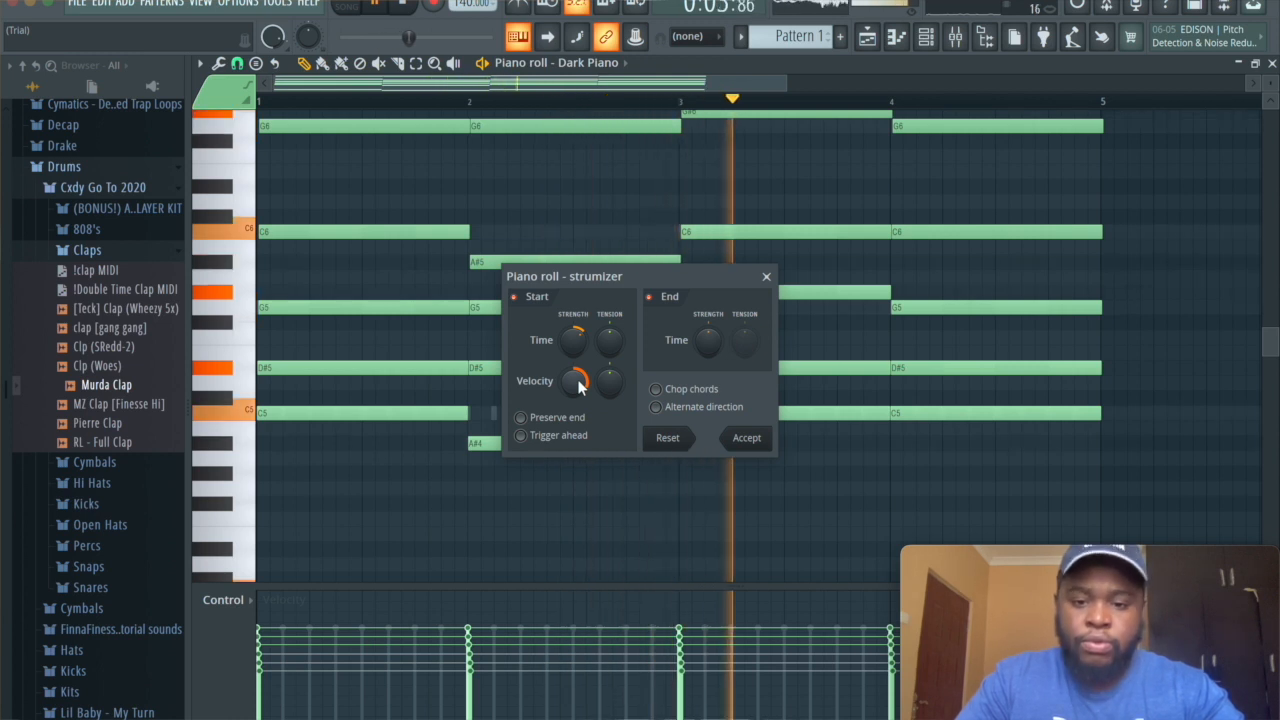
key("space")
left_click(746, 439)
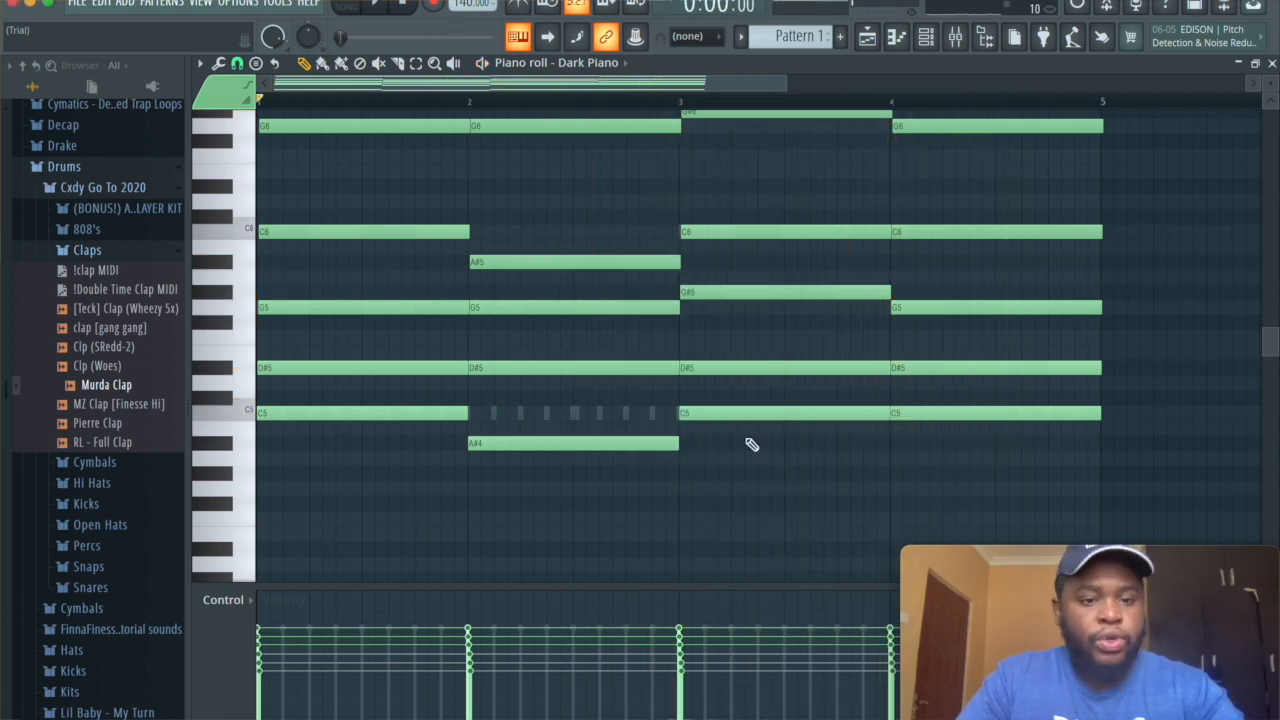
Slice off the ends of the strummed chord notes that extend past the end of bar 4.
left_click(398, 64)
left_click_drag(1106, 447, 1112, 173)
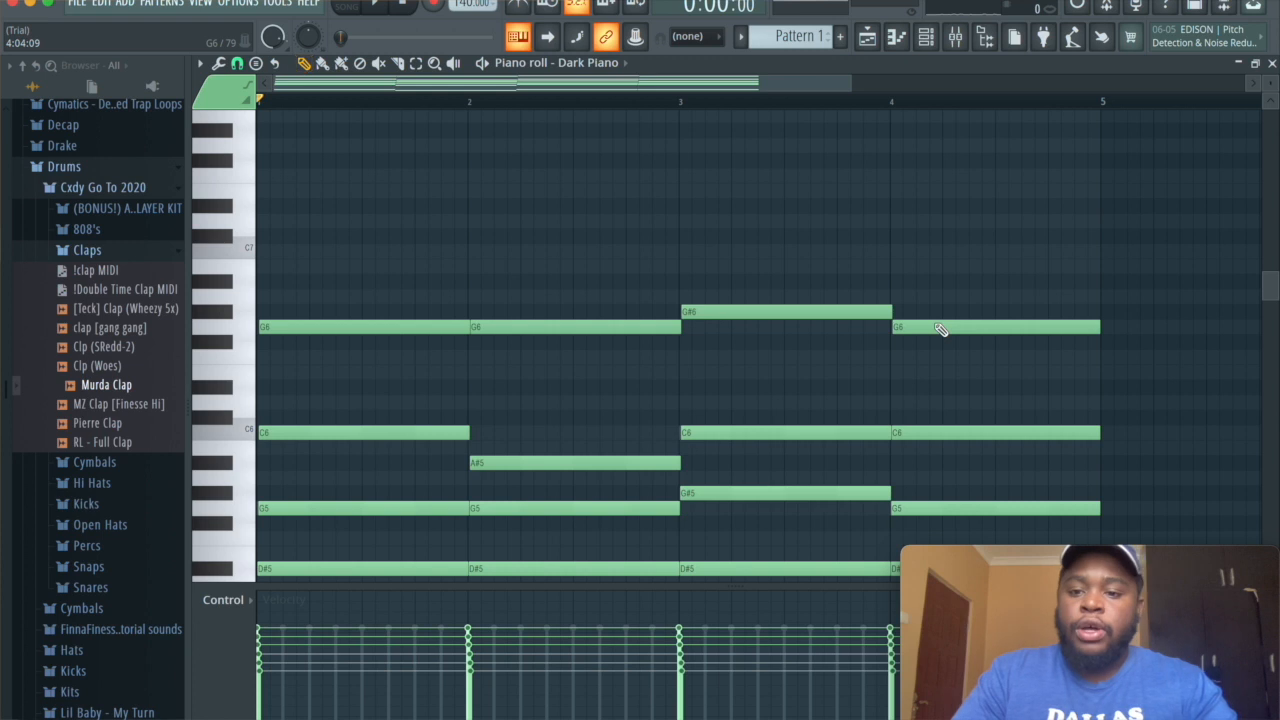
scroll(845, 353, "down", 3)
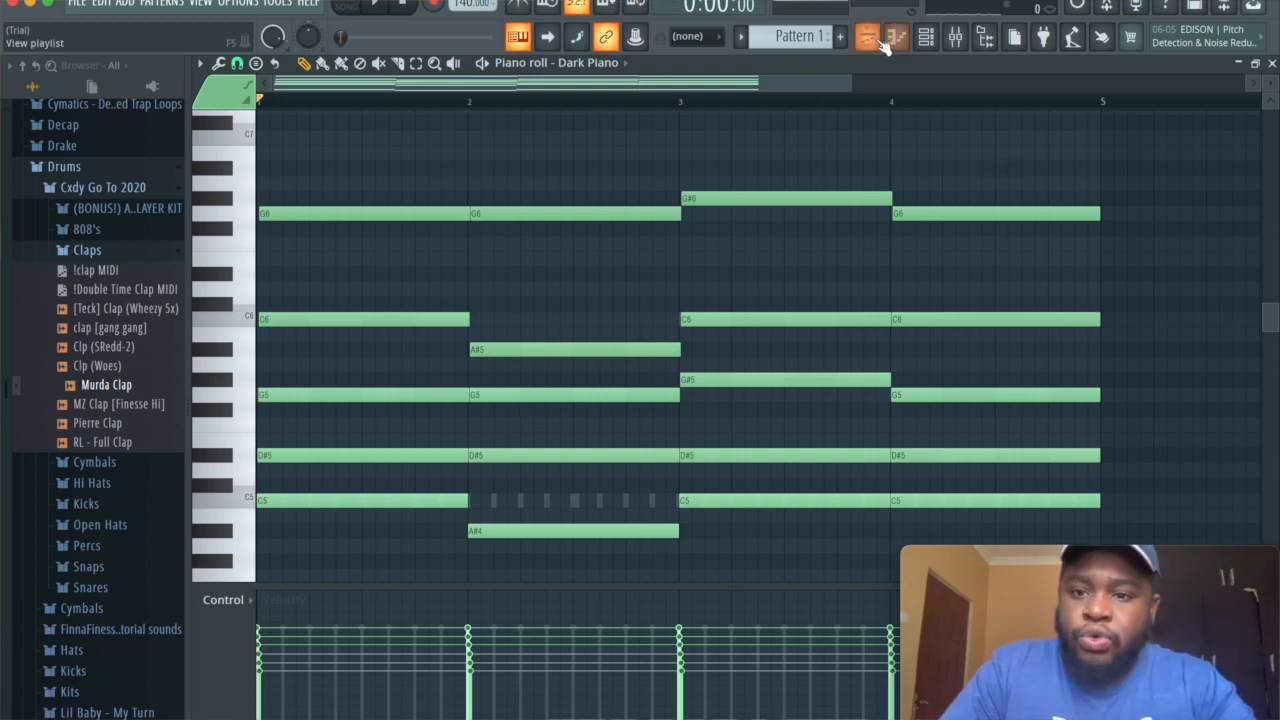
Randomize the velocity levels of the Pierre Hat notes with the Bipolar option on.
left_click(926, 36)
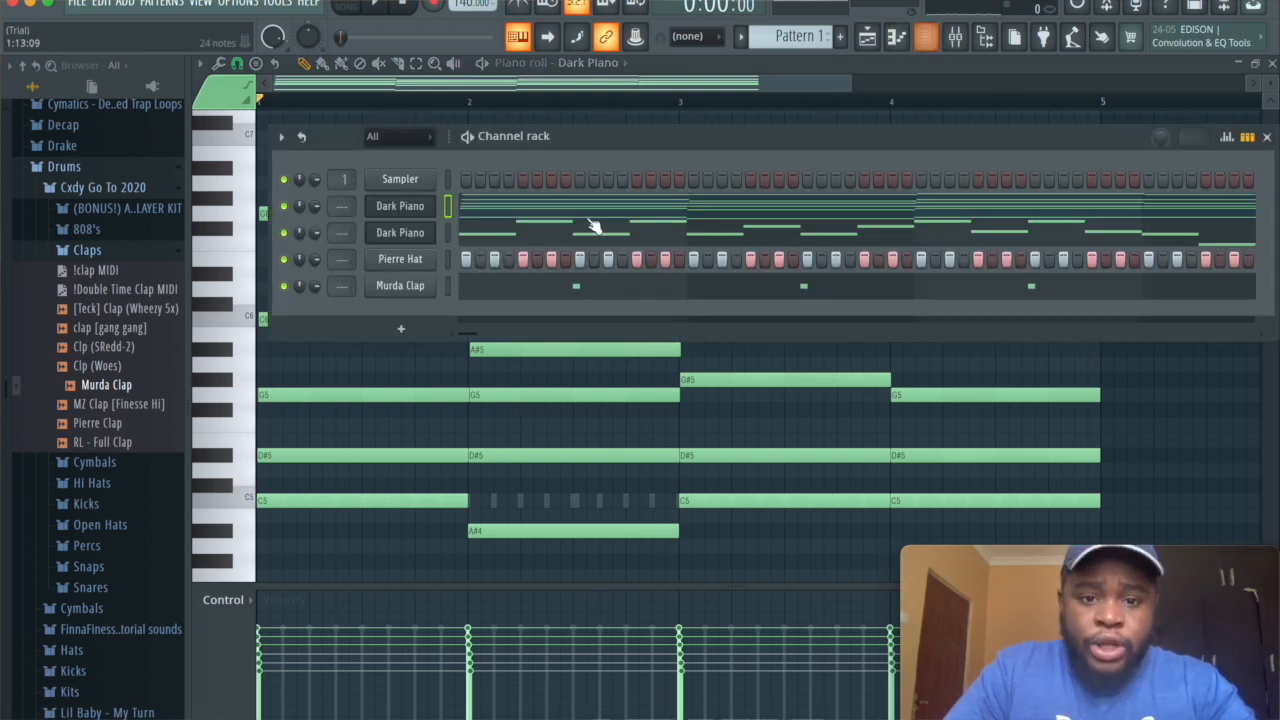
left_click(448, 260)
left_click(898, 38)
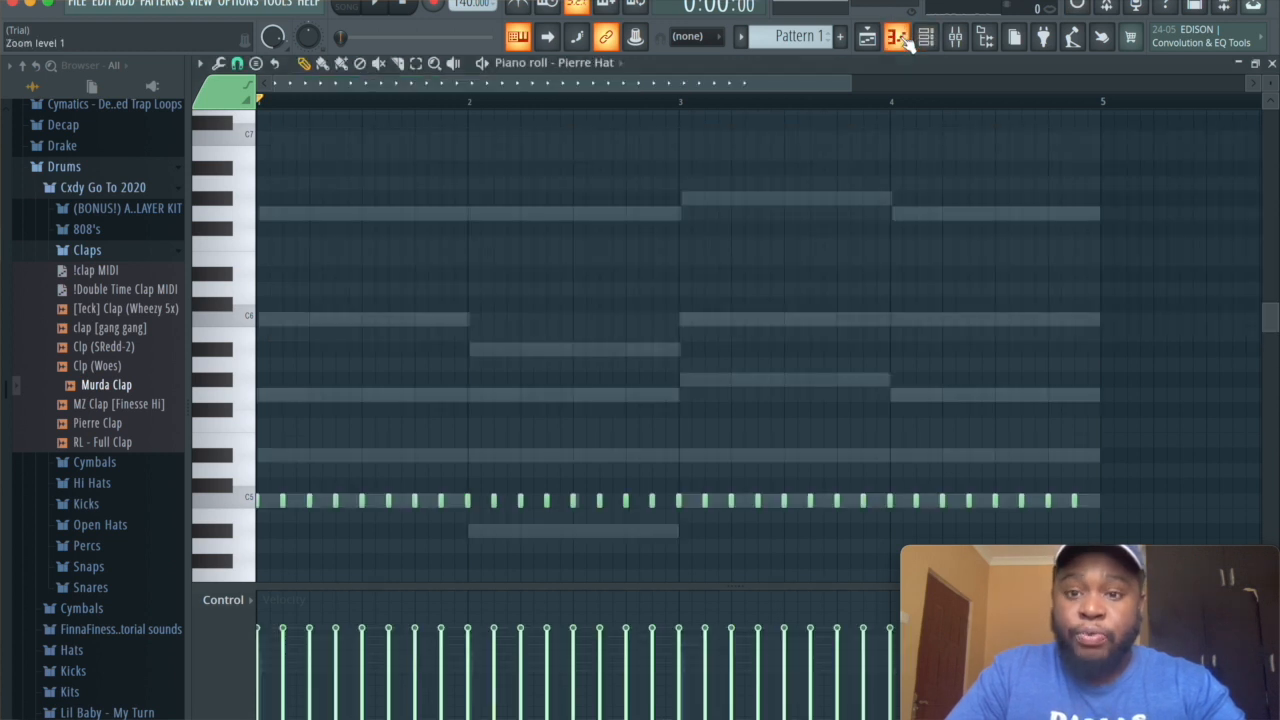
key("alt+r")
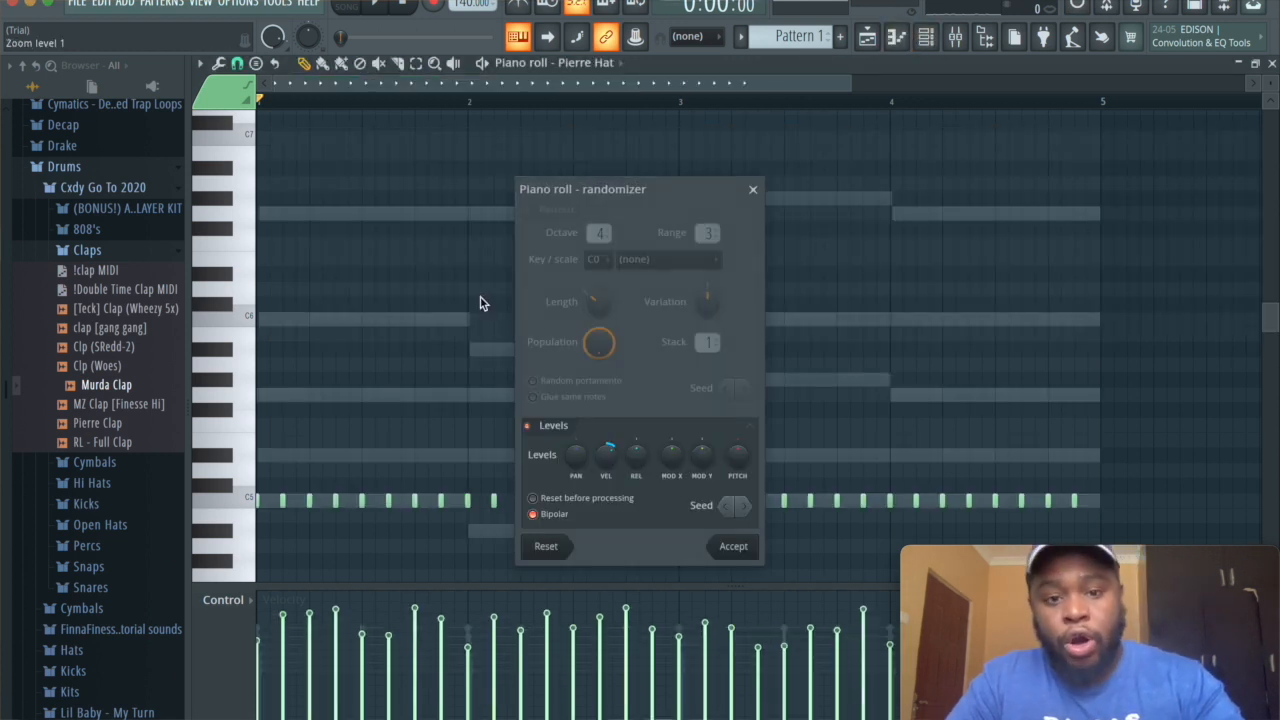
left_click(733, 550)
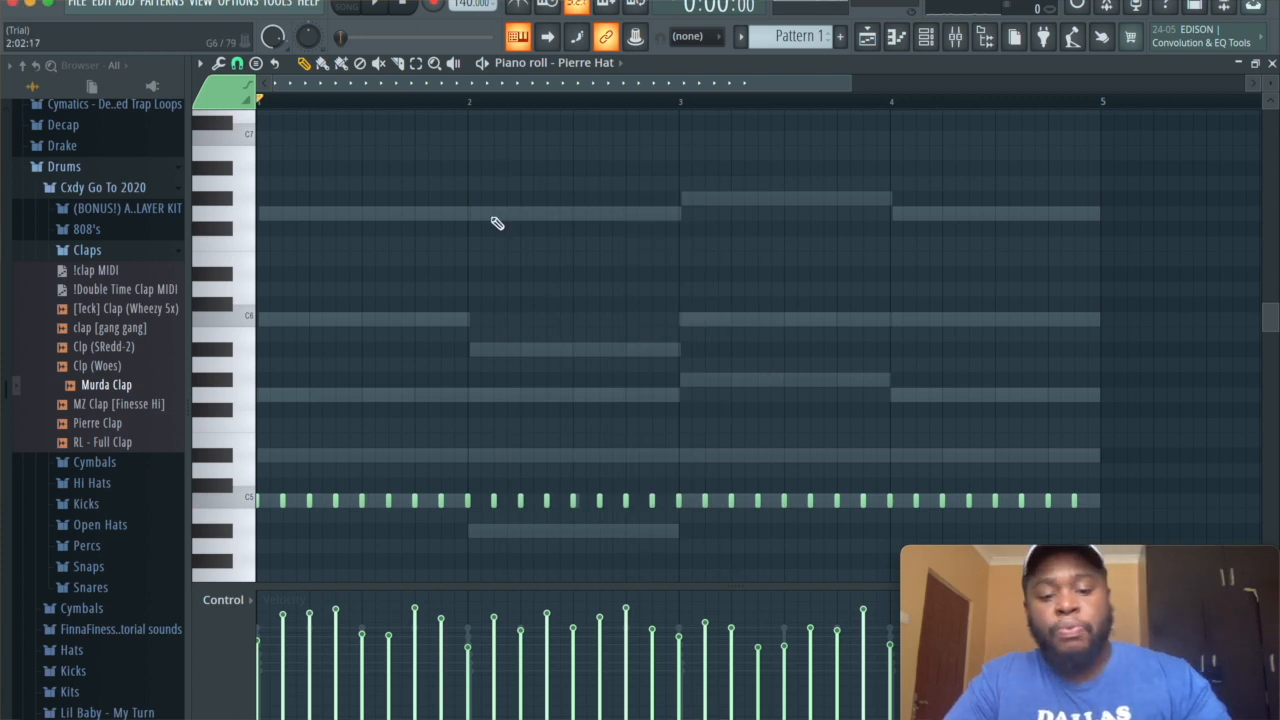
Nudge all Pierre Hat notes slightly later in time with snap set to (none), and return snap to 1/2 step.
key("ctrl+a")
left_click(245, 65)
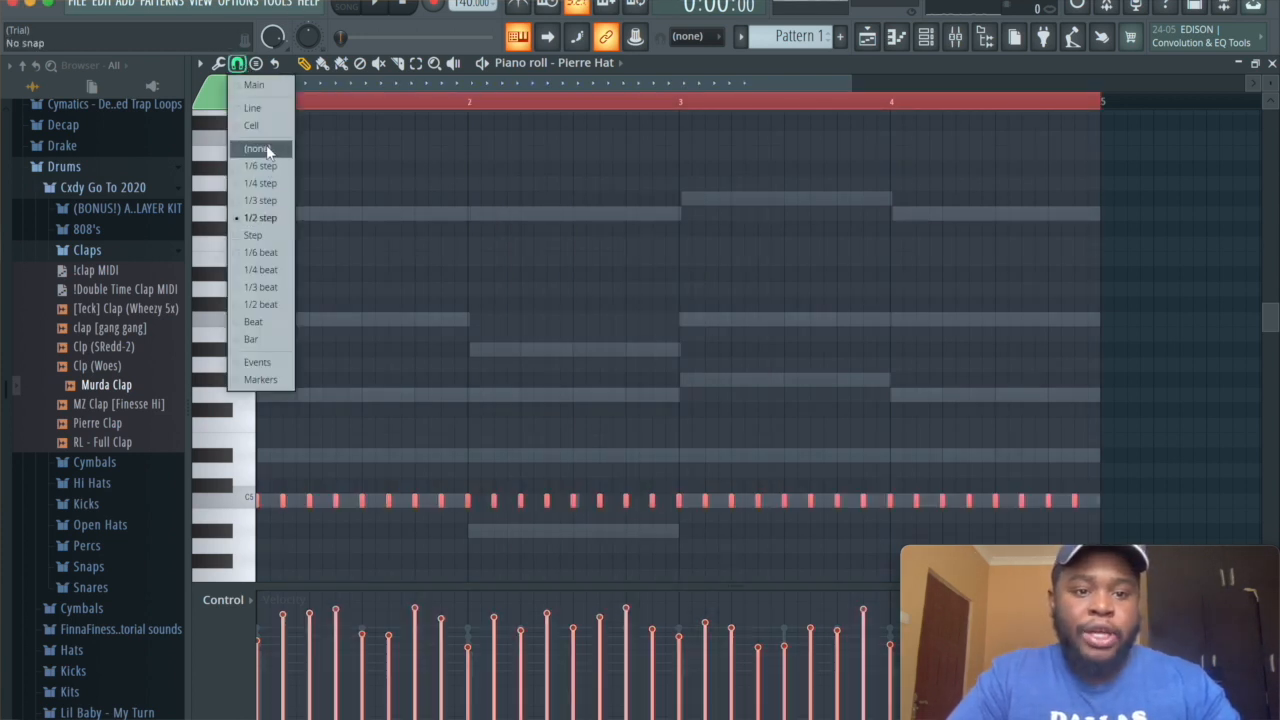
left_click(266, 145)
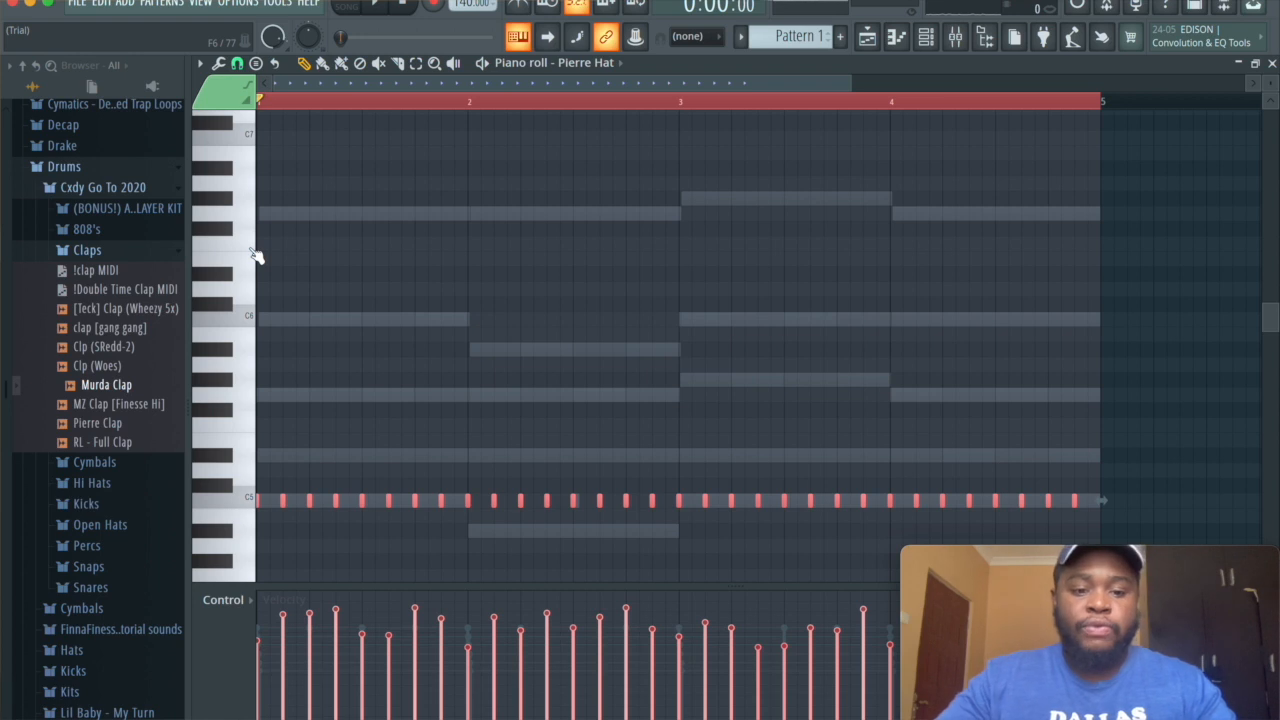
key("shift+Right")
key("shift+Right")
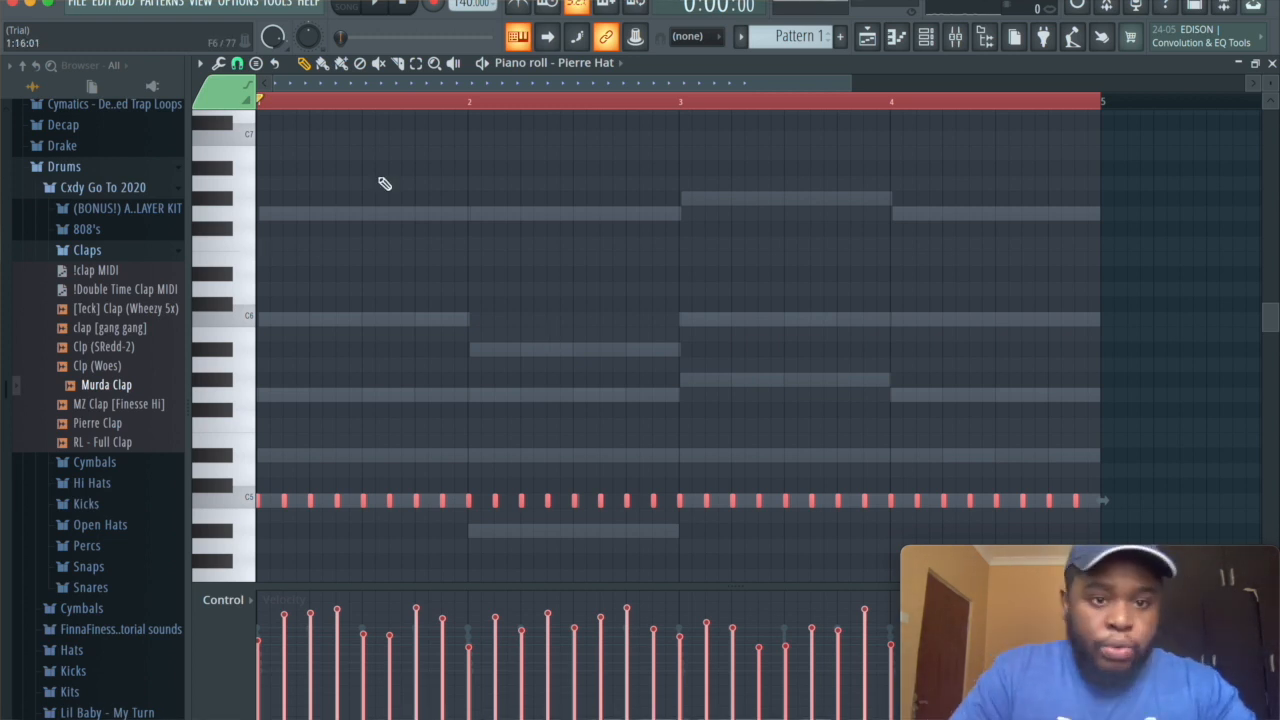
left_click(237, 63)
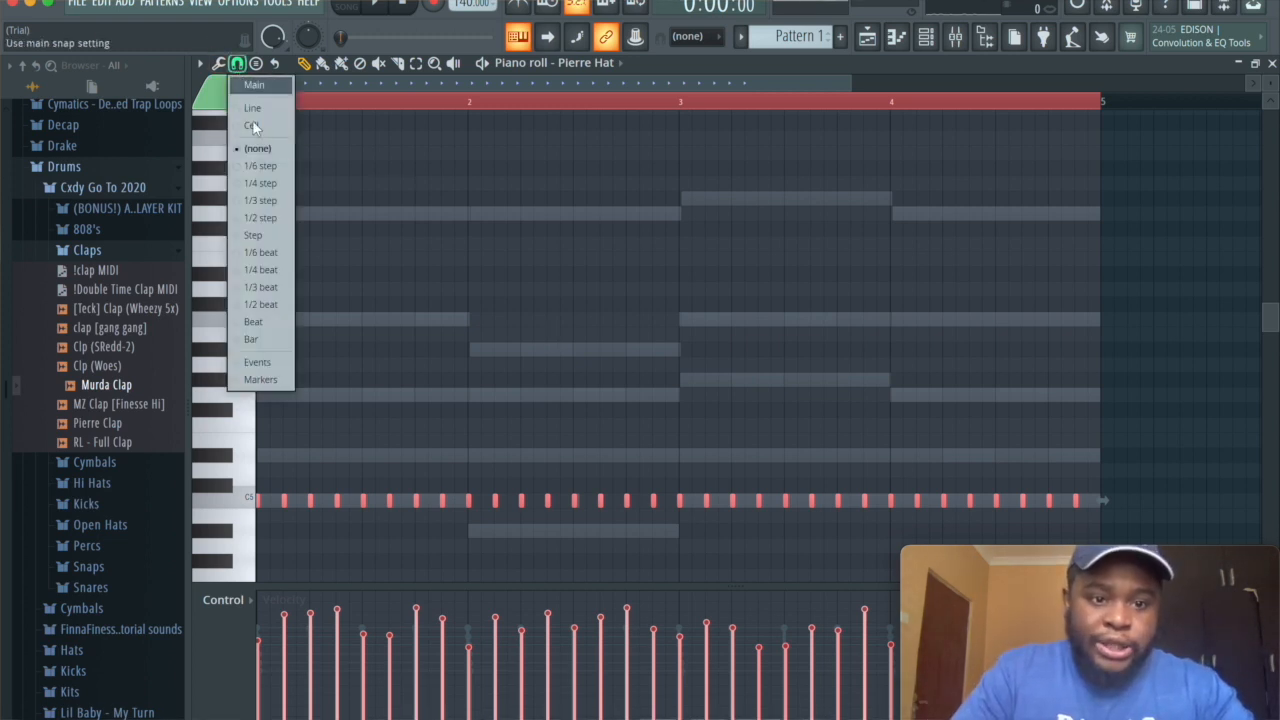
left_click(262, 218)
Add the Mhm 808 sample from the Cxdy Go To 2020 808's folder as a new channel.
key("F6")
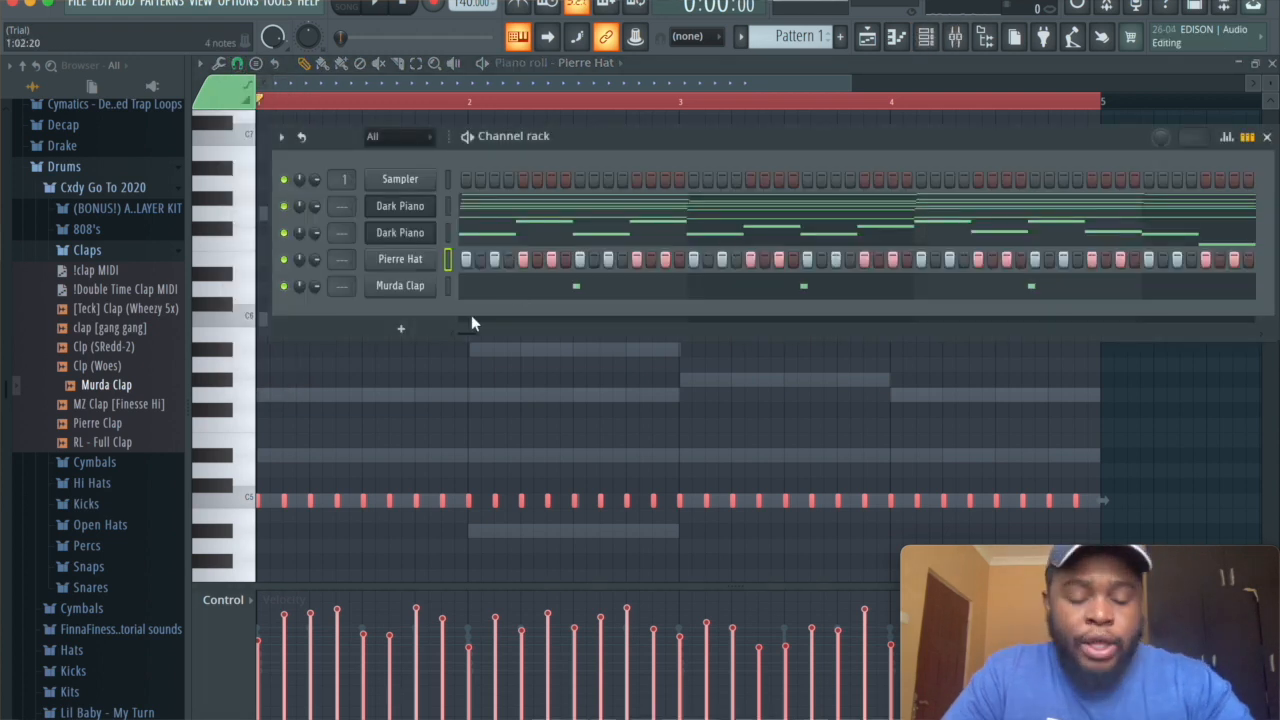
left_click(113, 250)
left_click(113, 248)
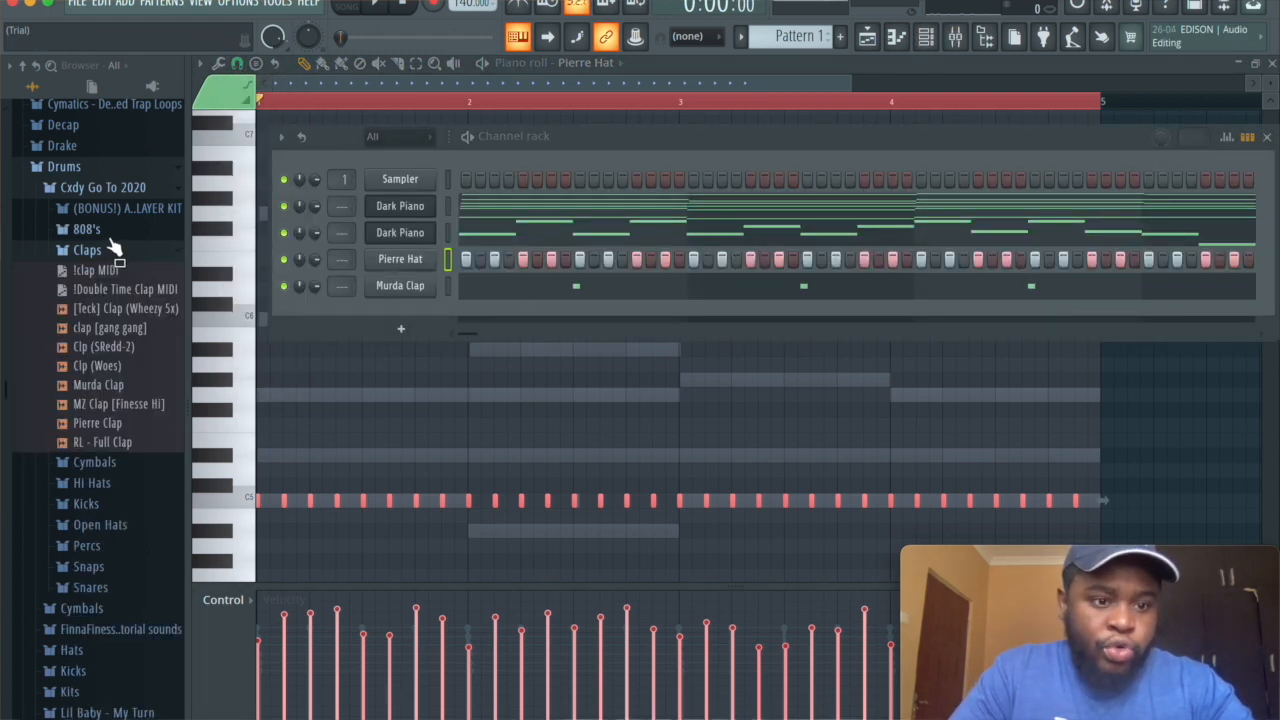
left_click(108, 232)
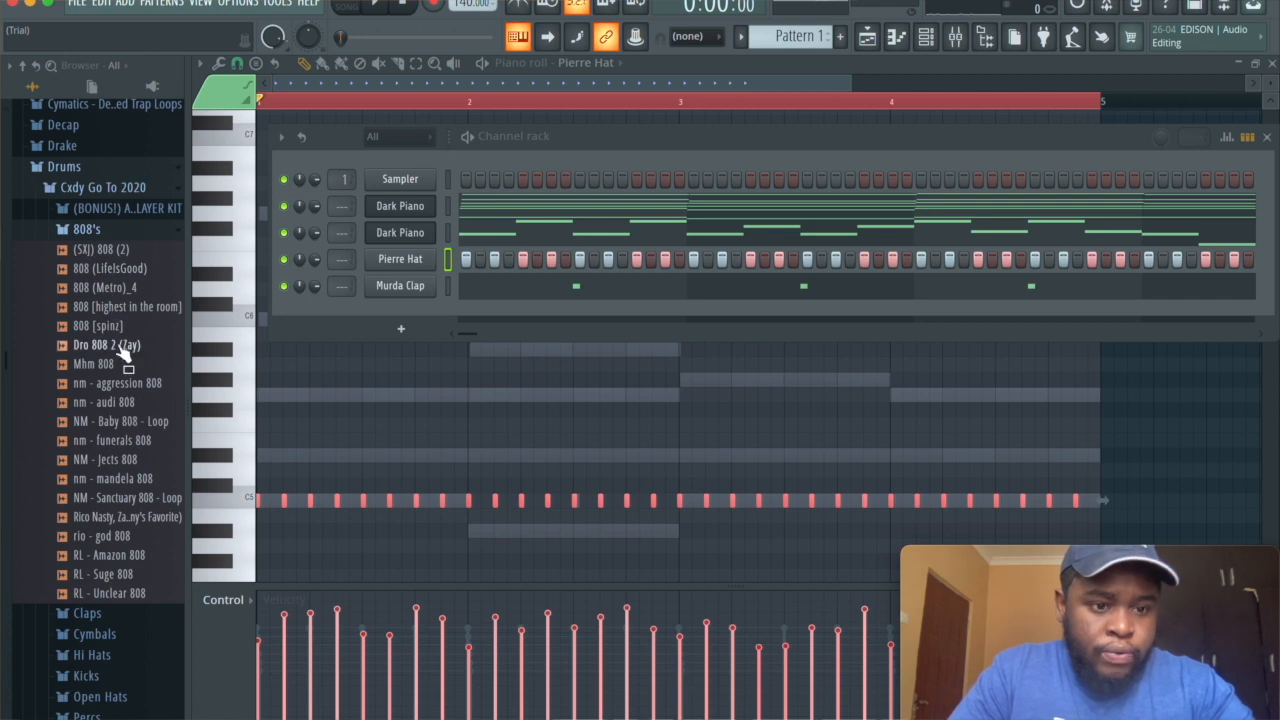
left_click_drag(110, 365, 422, 312)
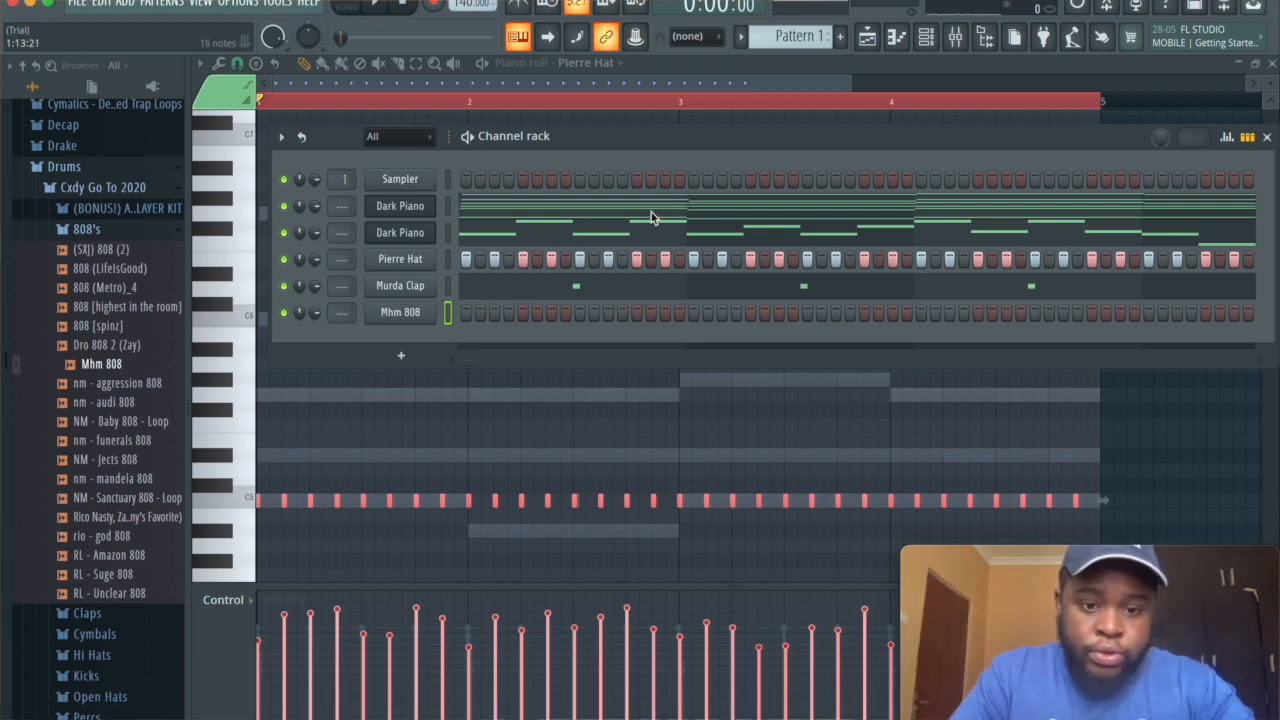
Place a C5 note at the start of bar 1 for the Mhm 808 and briefly play it back.
left_click(899, 39)
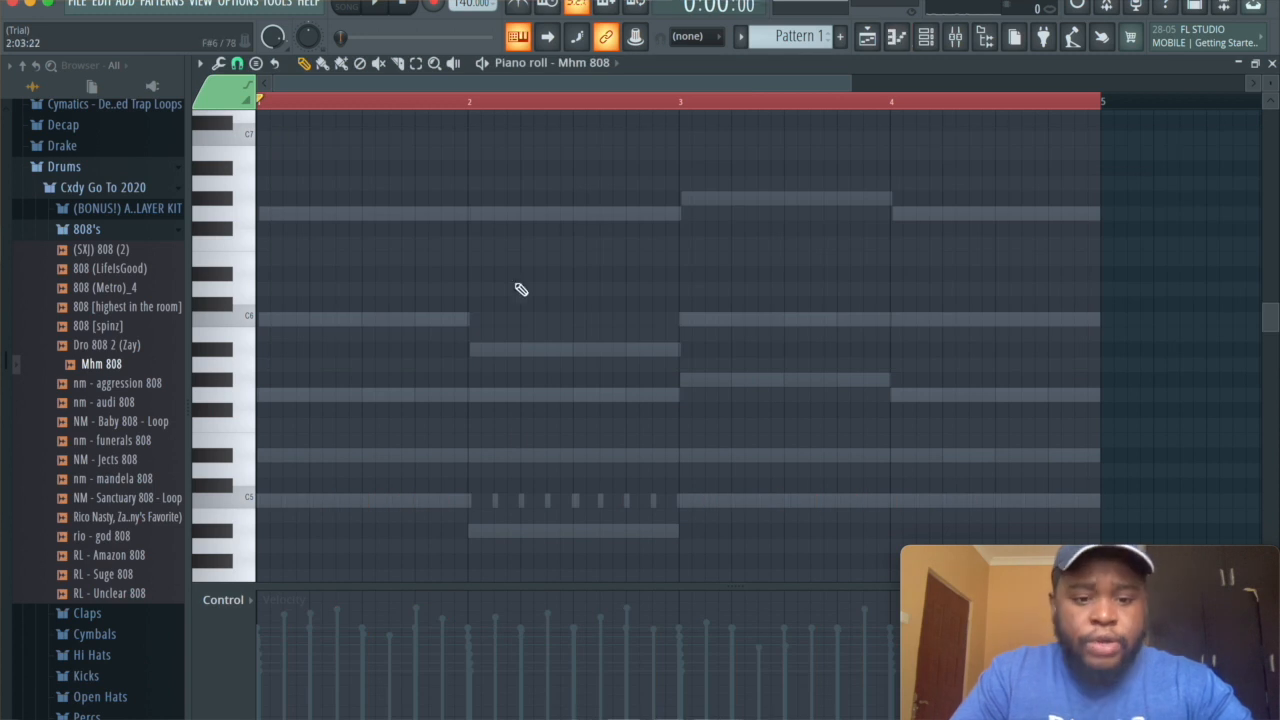
scroll(380, 575, "down", 3)
left_click_drag(308, 433, 200, 388)
key("space")
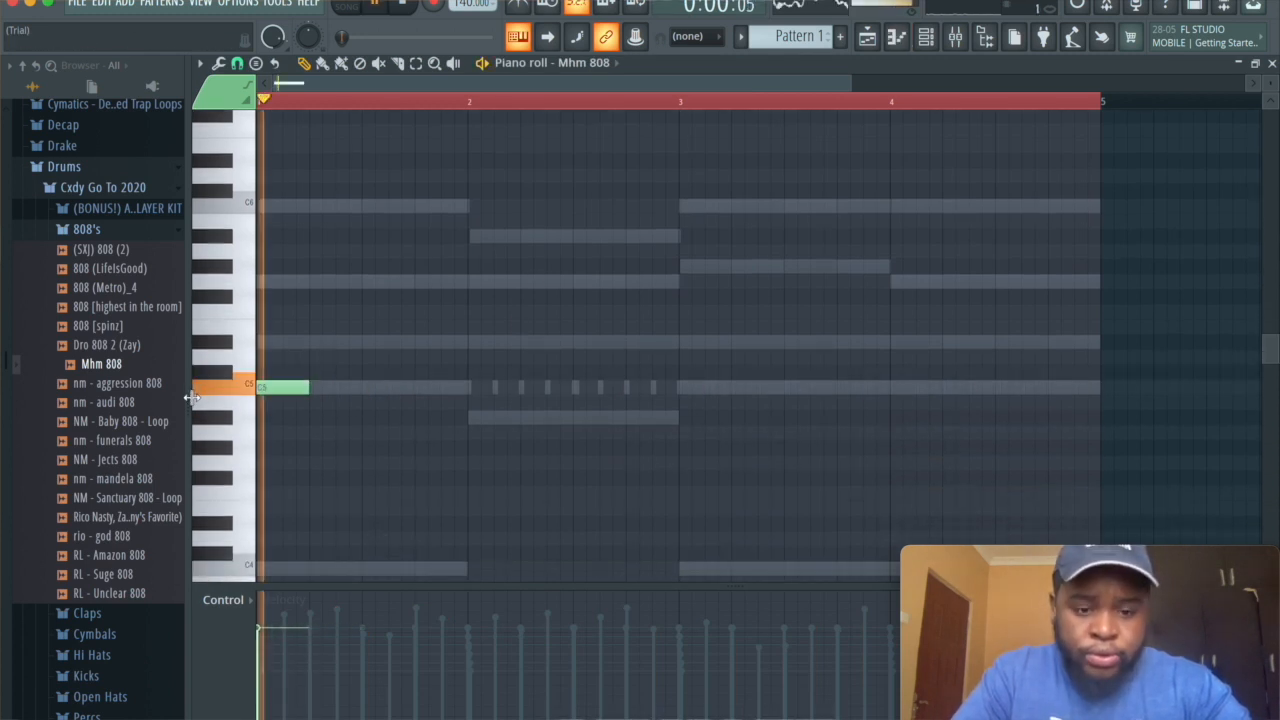
key("space")
Add a C5 808 note on beat 4 of bar 1 and A#4 notes on steps 5 and 11 of bar 2.
left_click(416, 391)
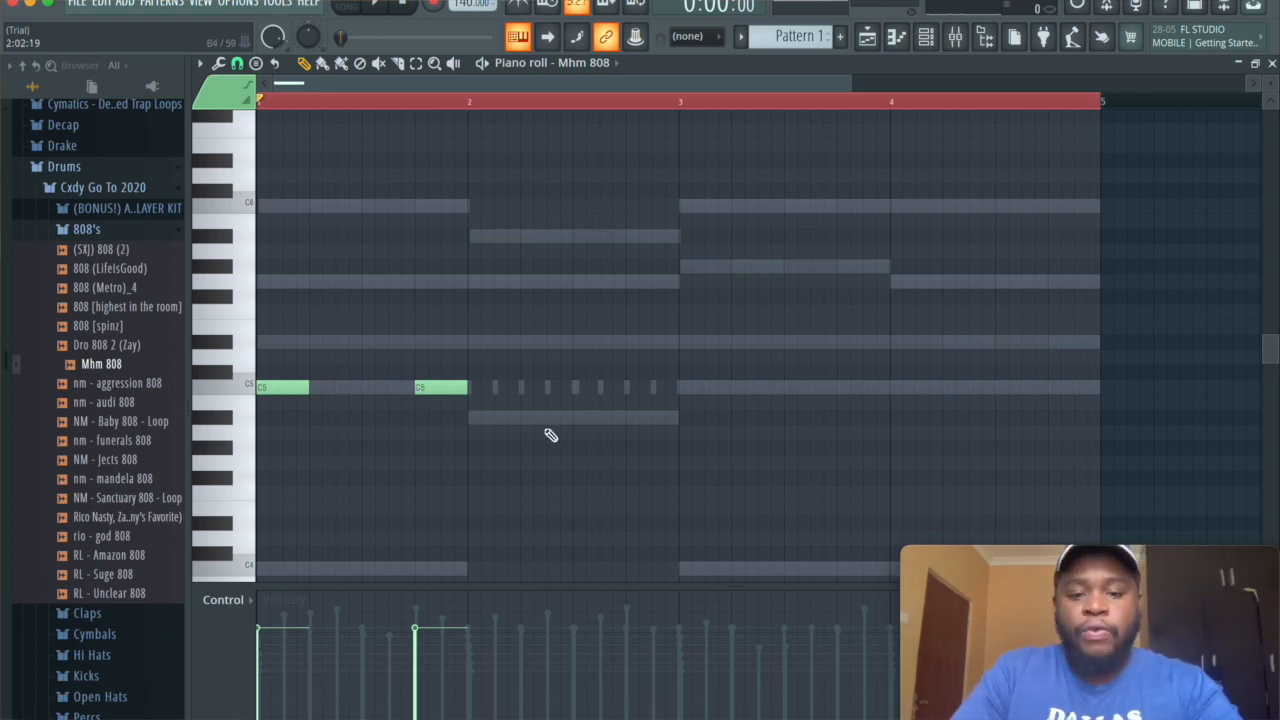
left_click(520, 420)
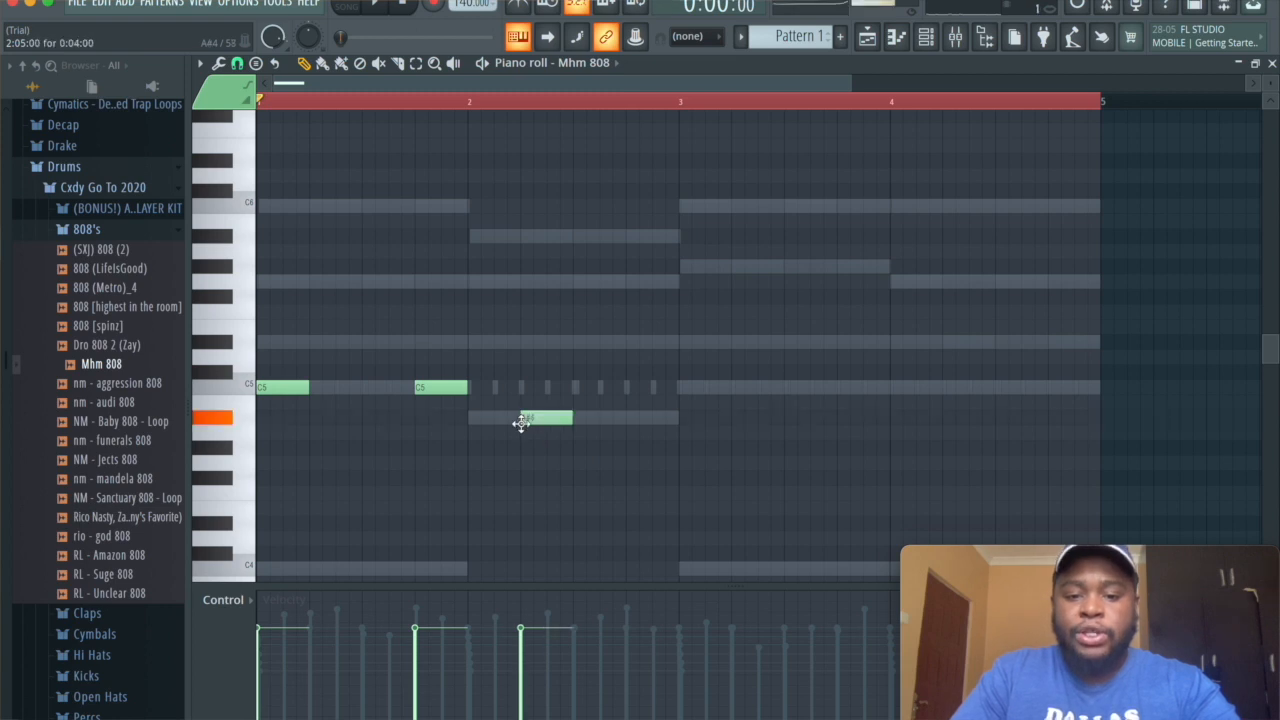
left_click(602, 419)
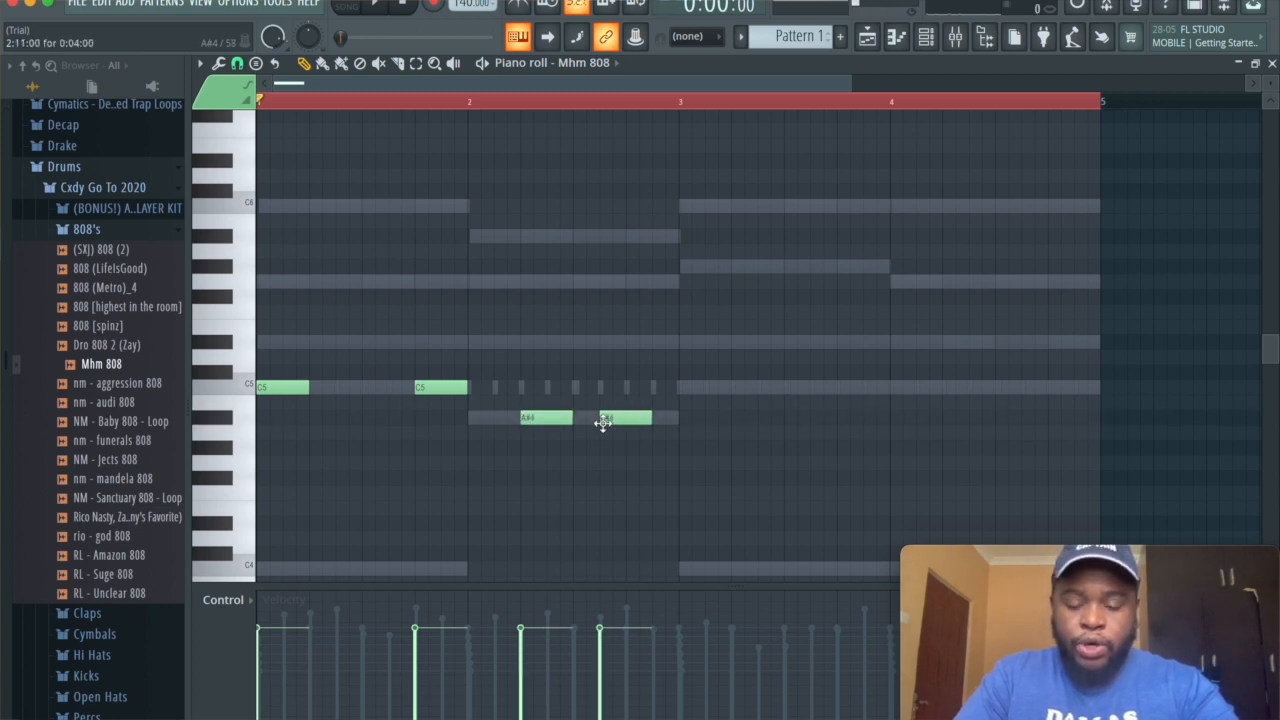
Add C5 808 notes on steps 1 and 13 of bar 3, and on about step 4.5 and step 11 of bar 4.
left_click(684, 389)
left_click(841, 389)
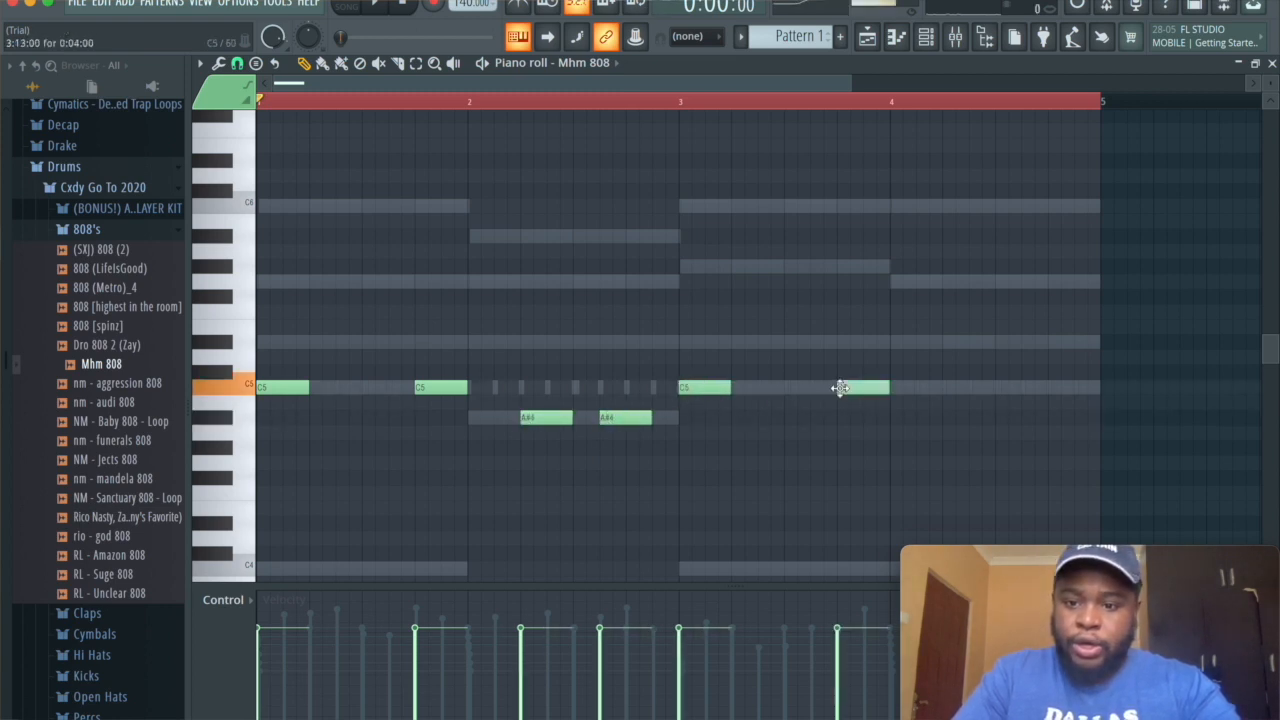
left_click(972, 391)
left_click_drag(1003, 393, 970, 393)
left_click(1022, 391)
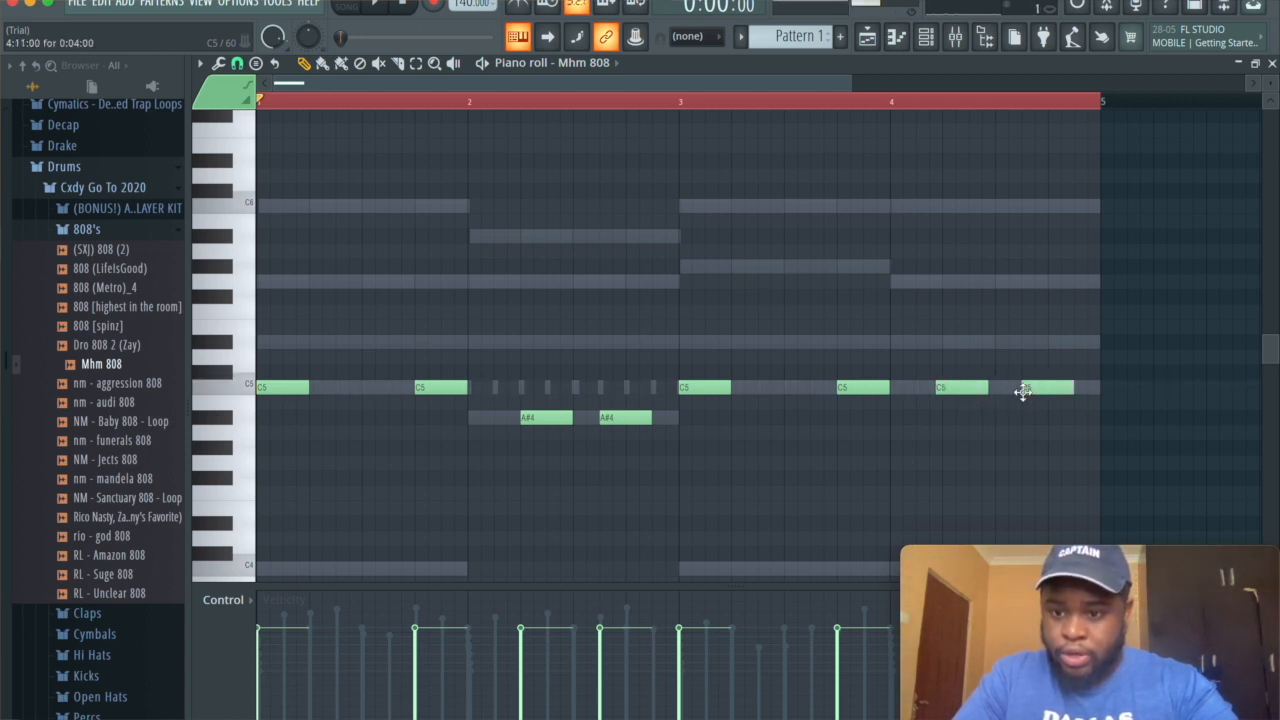
Make the Mhm 808 notes legato, using a temporary C5 note at bar 5 that is deleted again, and play the pattern.
left_click(1099, 391)
key("ctrl+l")
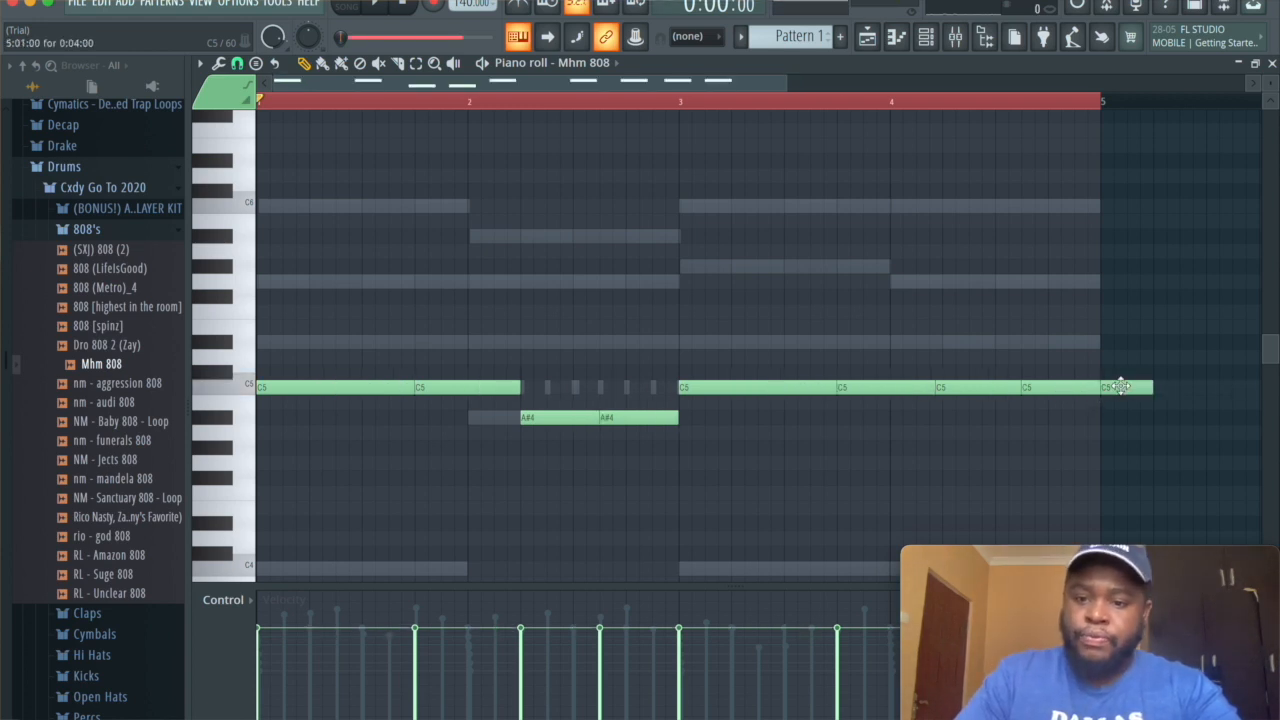
right_click(1120, 386)
key("space")
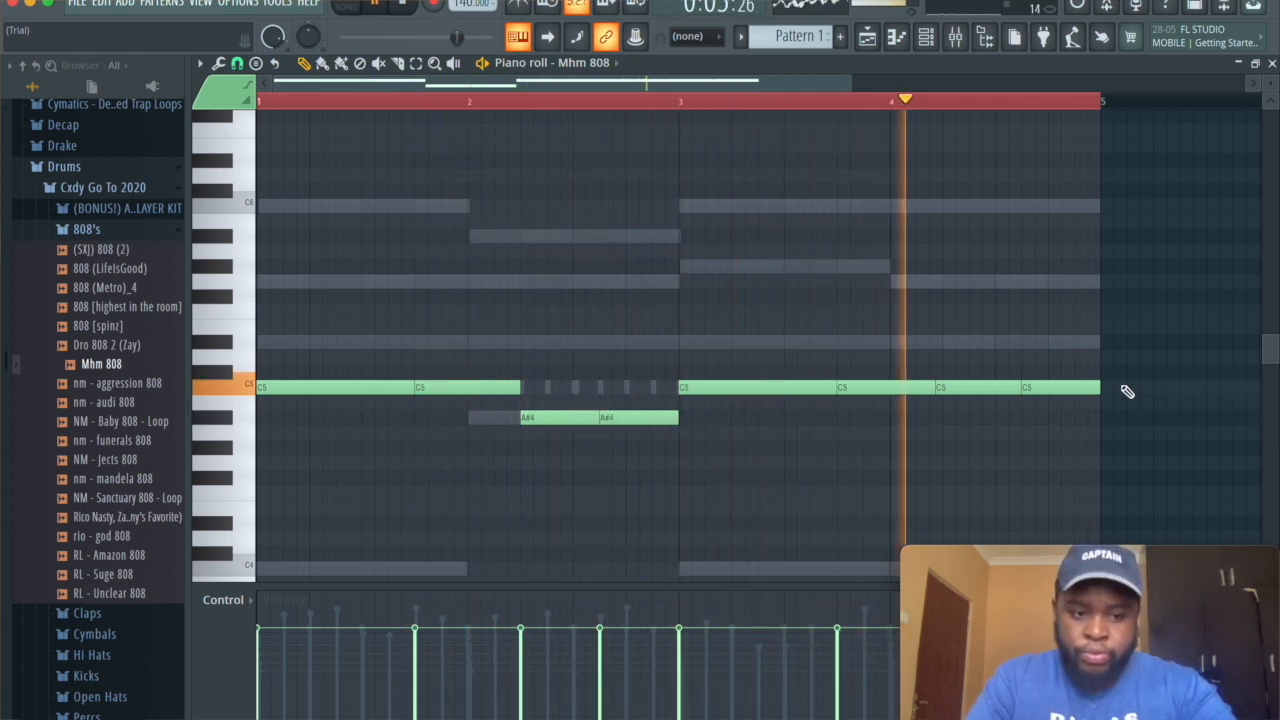
key("space")
Move the two bar 4 808 notes to steps 5 and 13, close the gaps up to bar 5, and play the pattern.
left_click_drag(958, 392, 965, 392)
mouse_move(1063, 388)
left_mouse_down()
mouse_move(1100, 388)
mouse_move(1064, 388)
left_mouse_up()
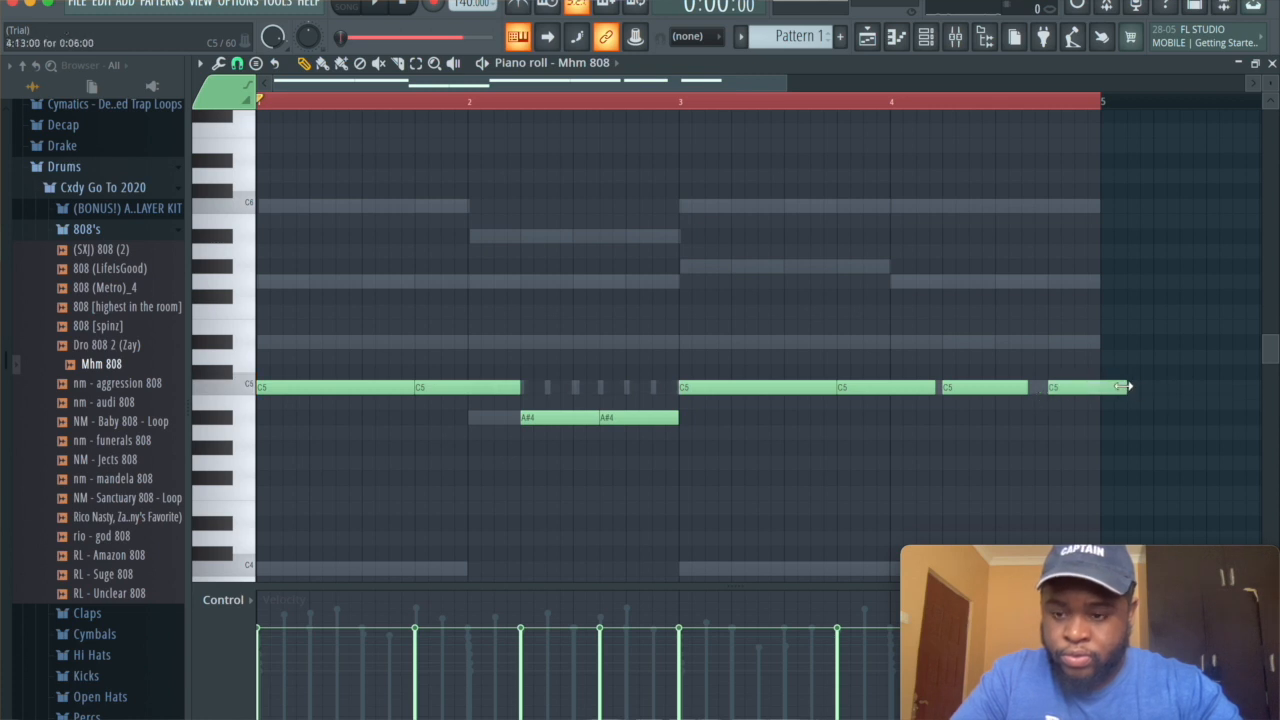
key("space")
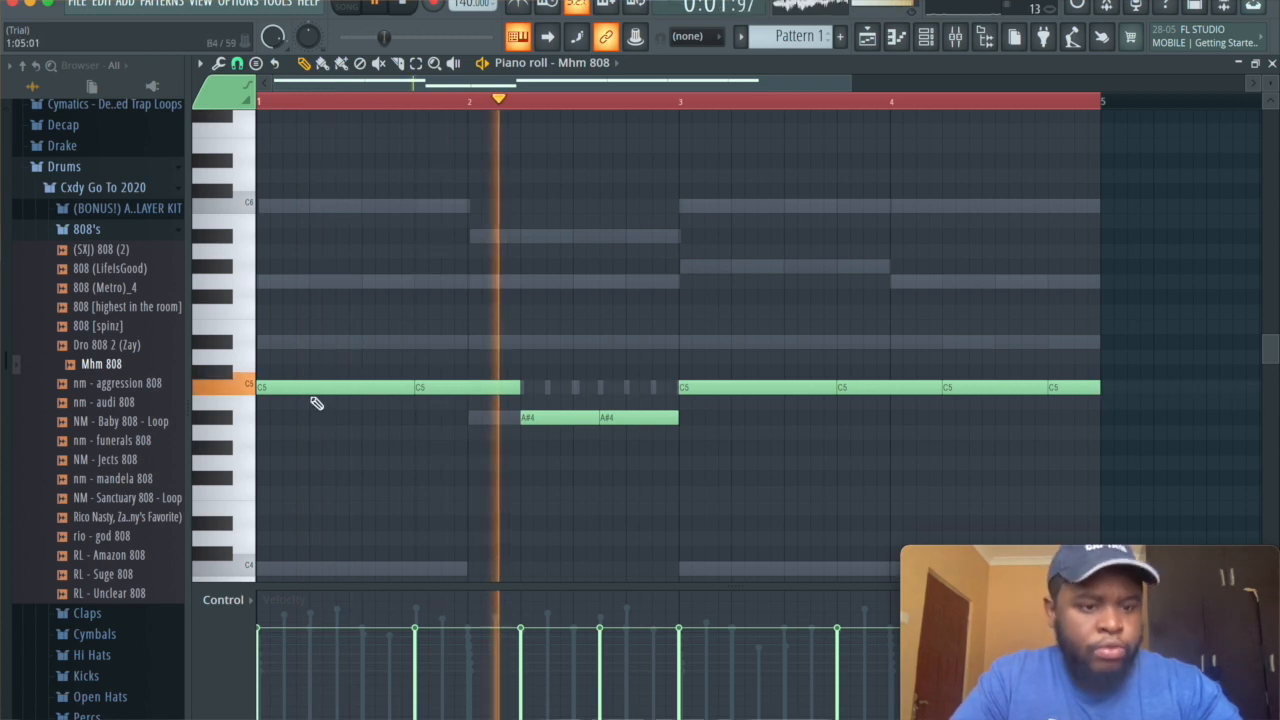
key("space")
Add the nm - berry kick sample from the Cxdy Go To 2020 Kicks folder as a new channel.
left_click(117, 234)
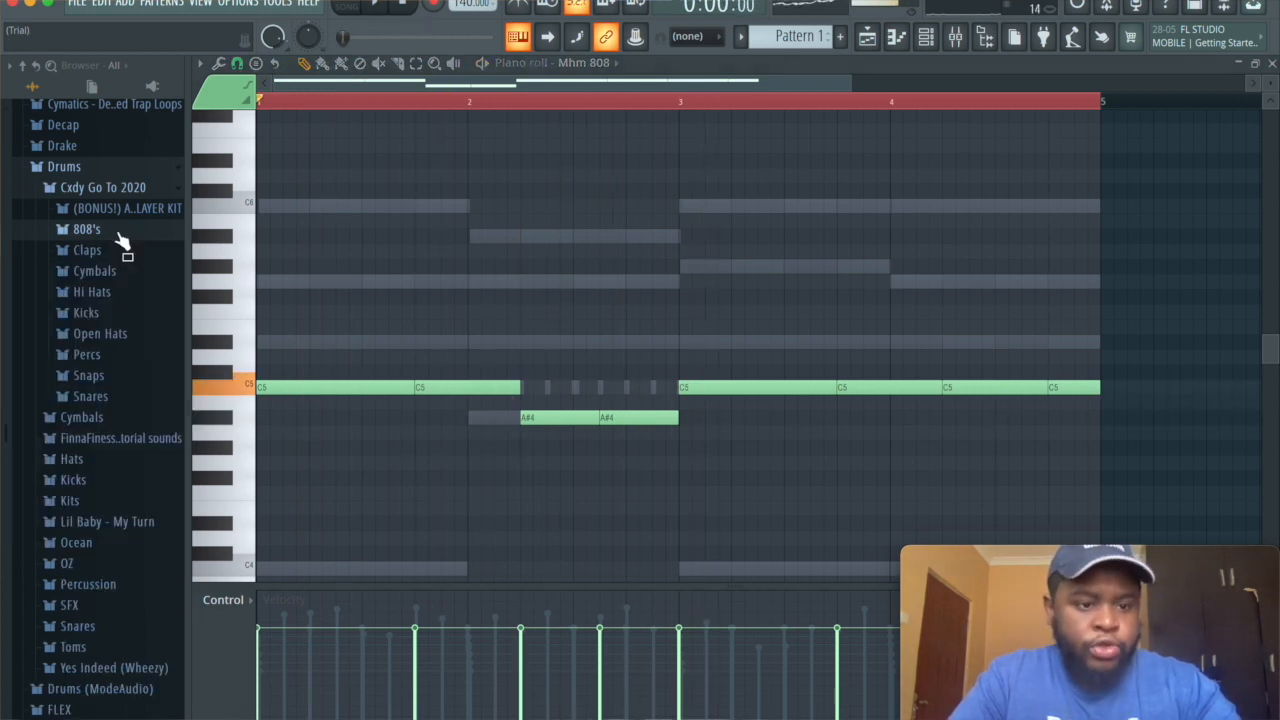
left_click(88, 312)
left_click_drag(100, 332, 475, 341)
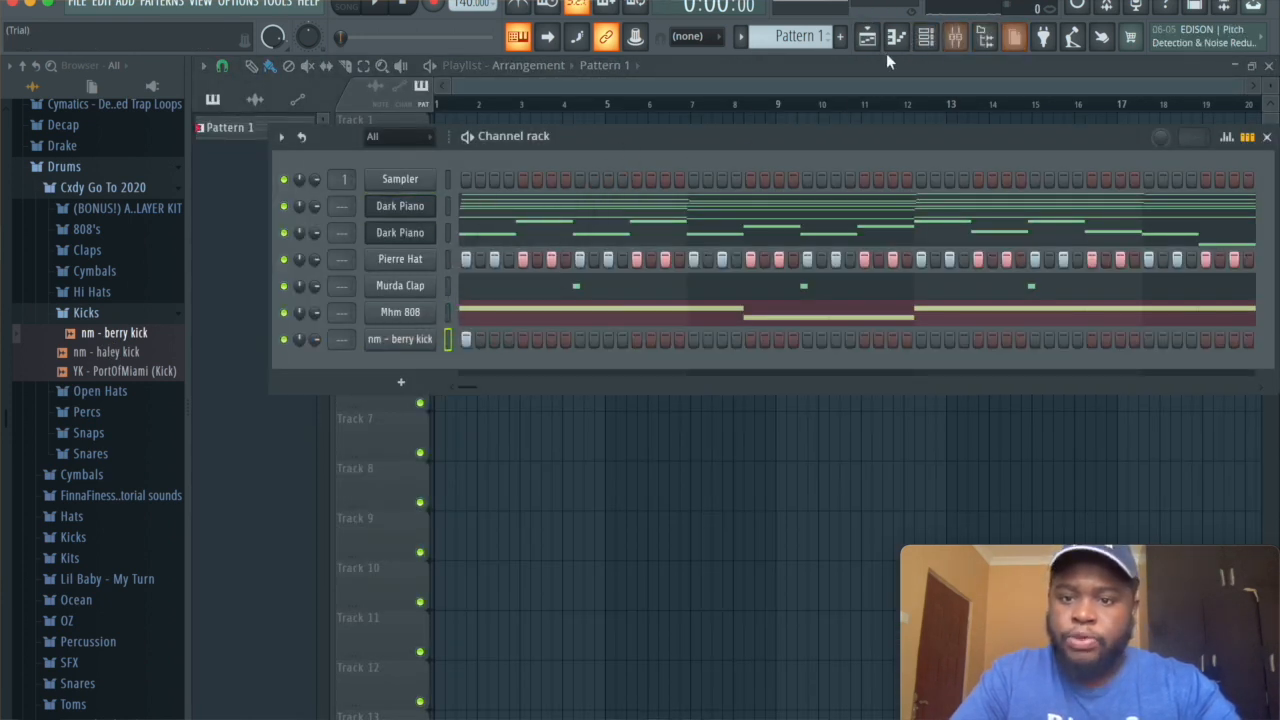
Add C5 kick notes on step 5 of bar 2, step 1 of bar 3, and about step 4.5 and step 13 of bar 4.
left_click(899, 36)
left_click(520, 388)
left_click_drag(565, 387, 354, 444)
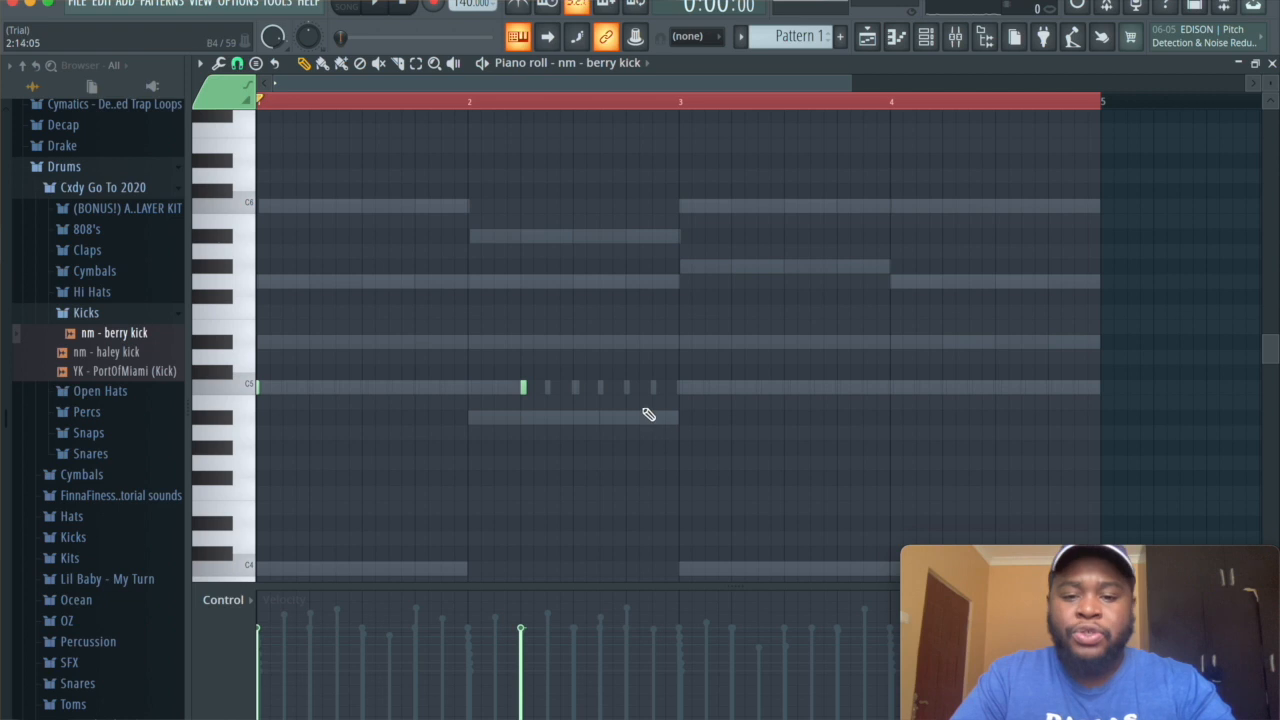
left_click(680, 388)
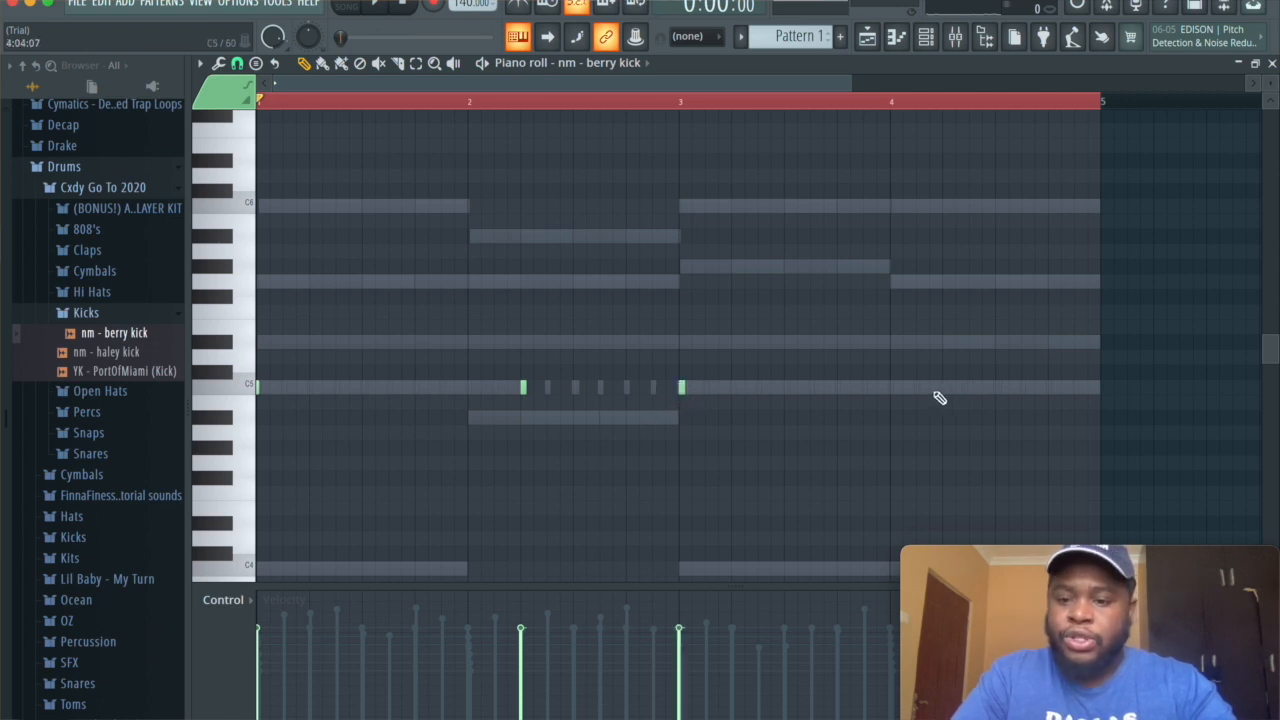
left_click(938, 388)
left_click(1050, 388)
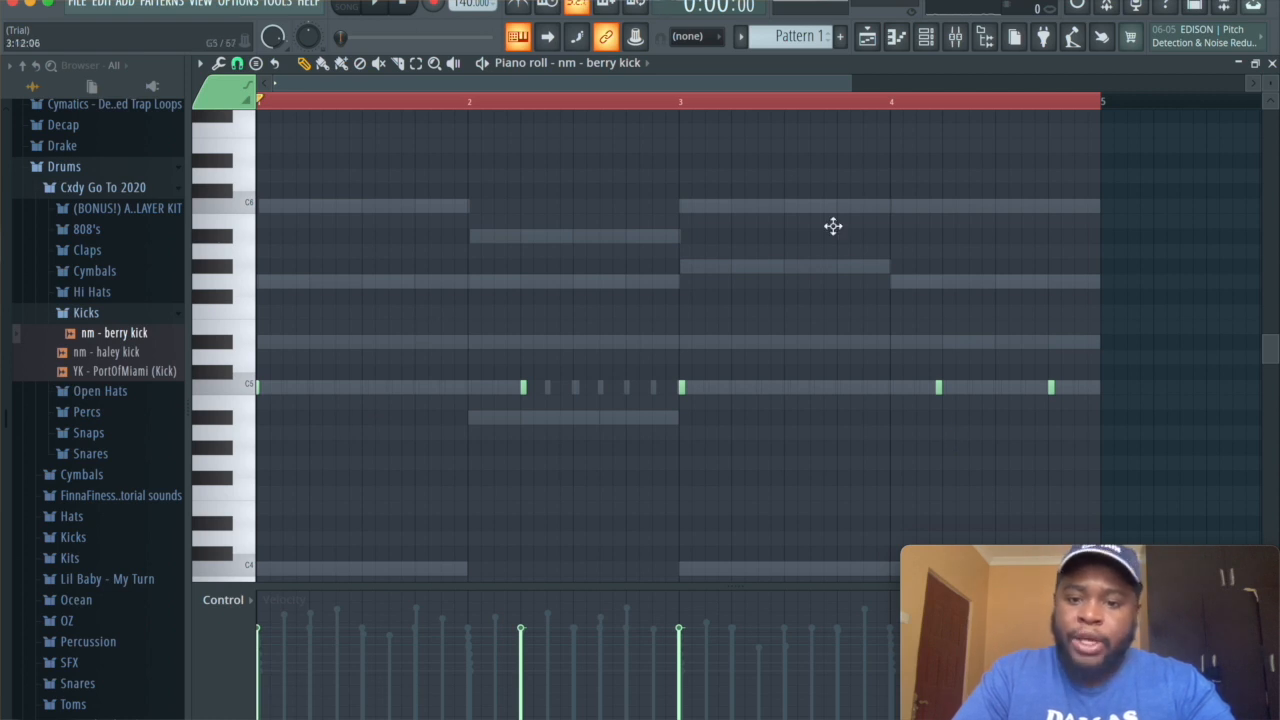
Select all channels and route them to consecutive mixer tracks starting from Insert 1.
left_click(926, 36)
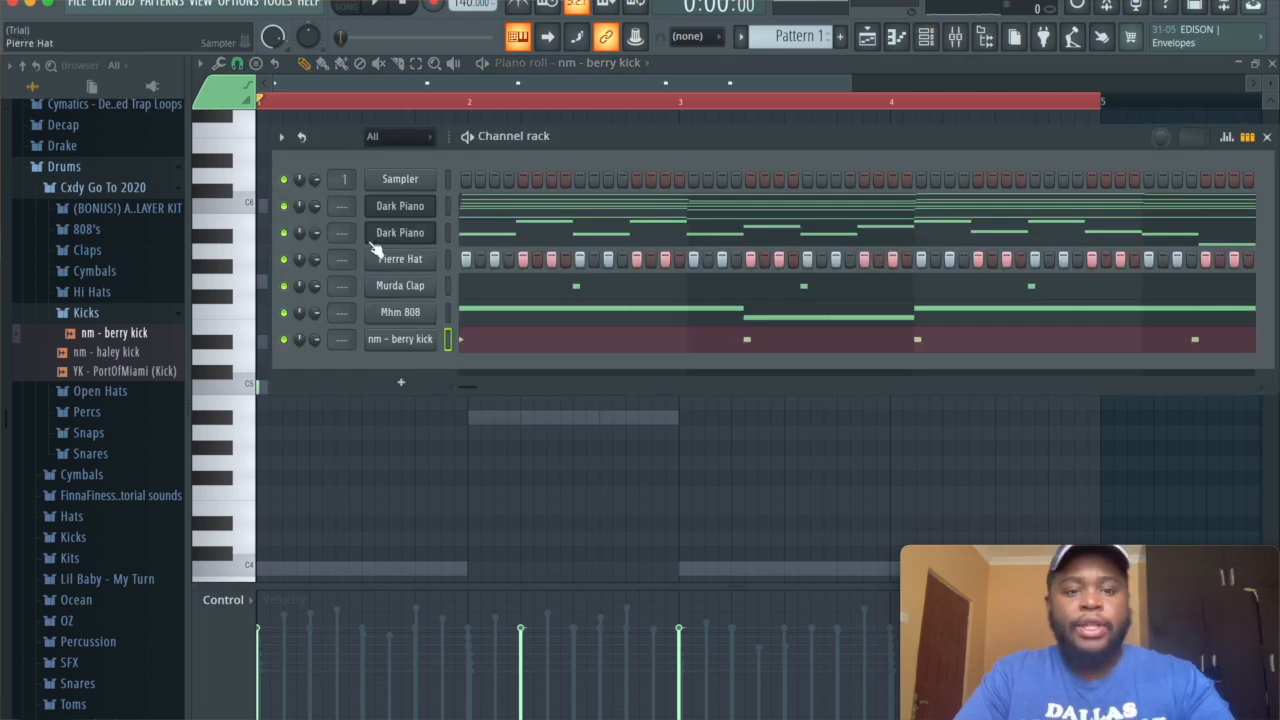
double_click(446, 180)
left_click(448, 183)
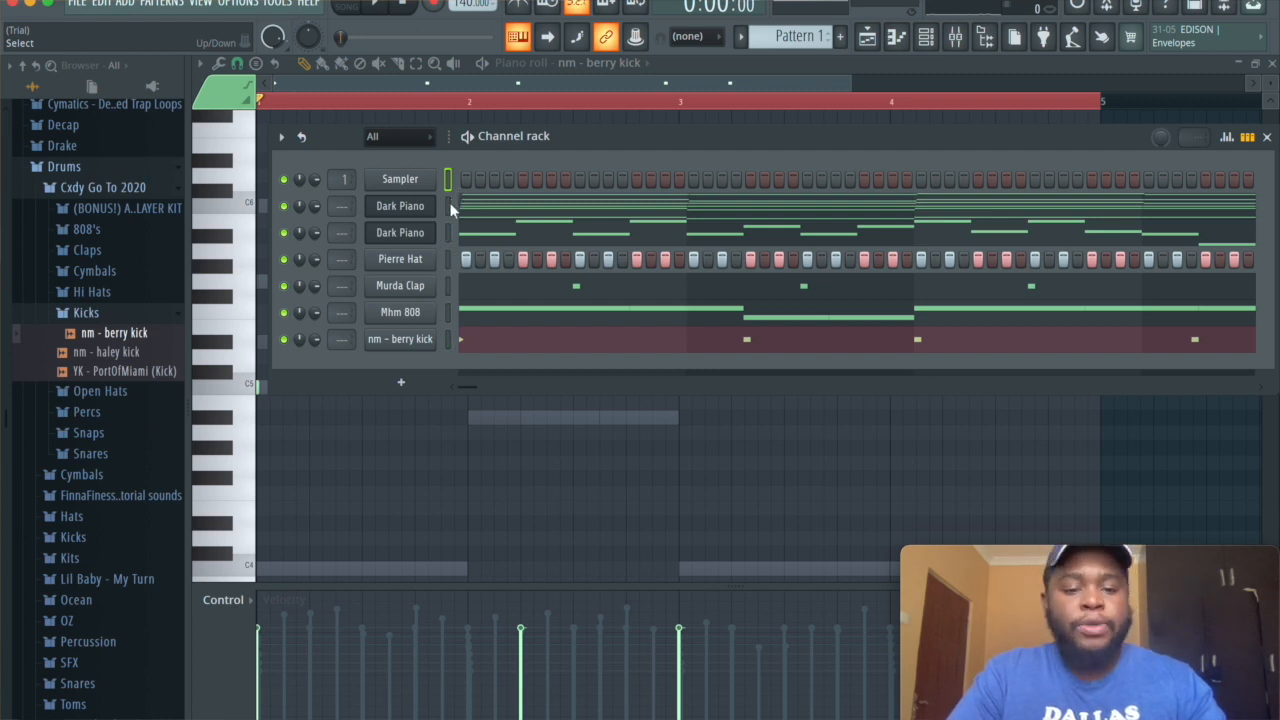
double_click(449, 176)
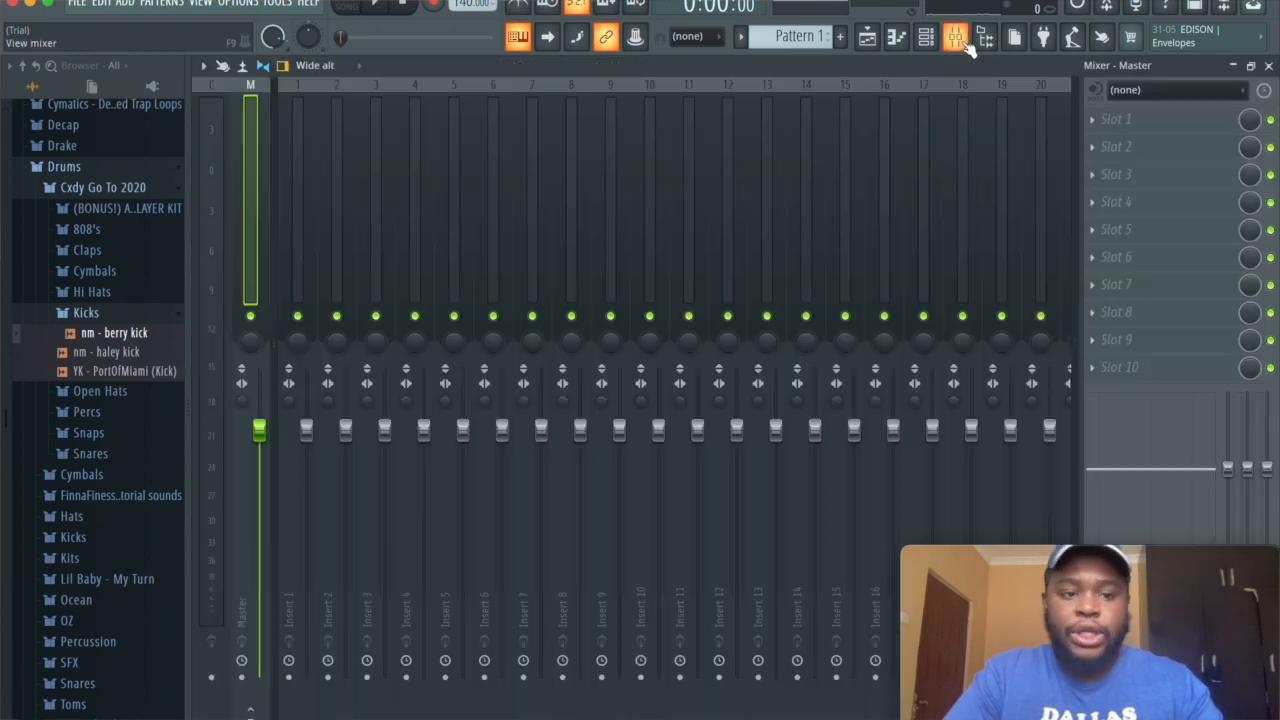
left_click(957, 40)
left_click(300, 214)
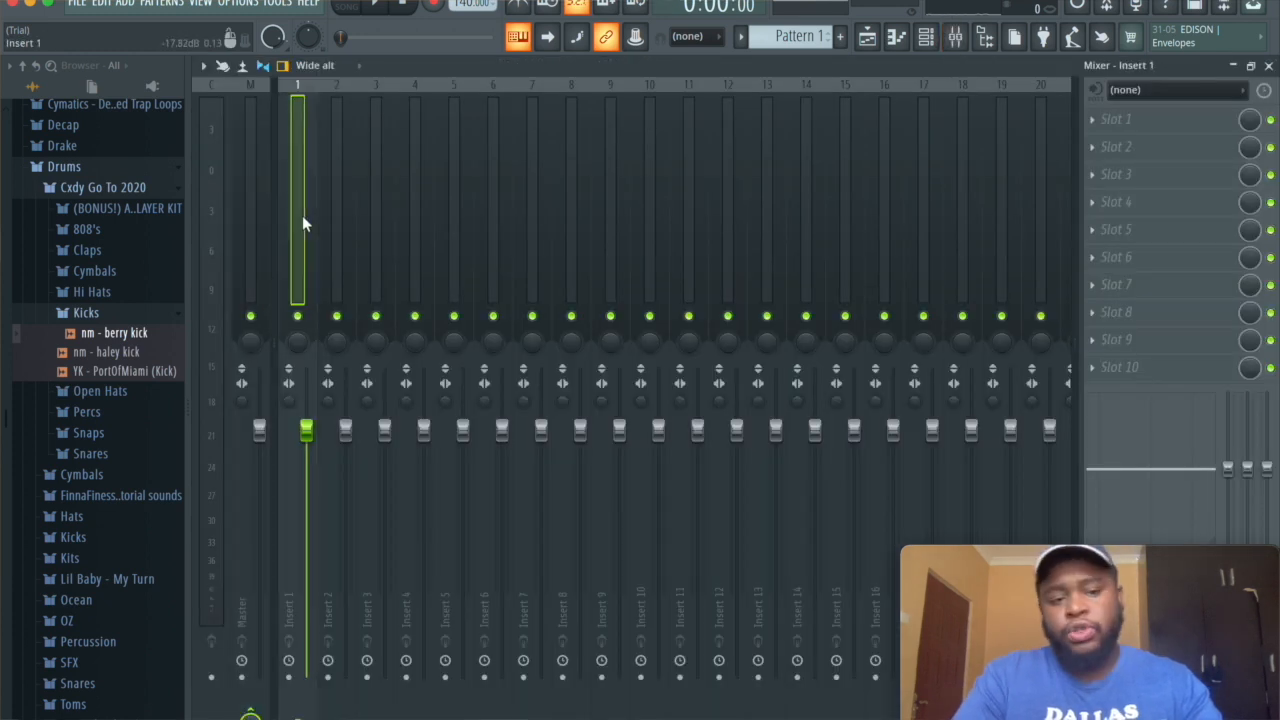
left_click(957, 40)
left_click(962, 42)
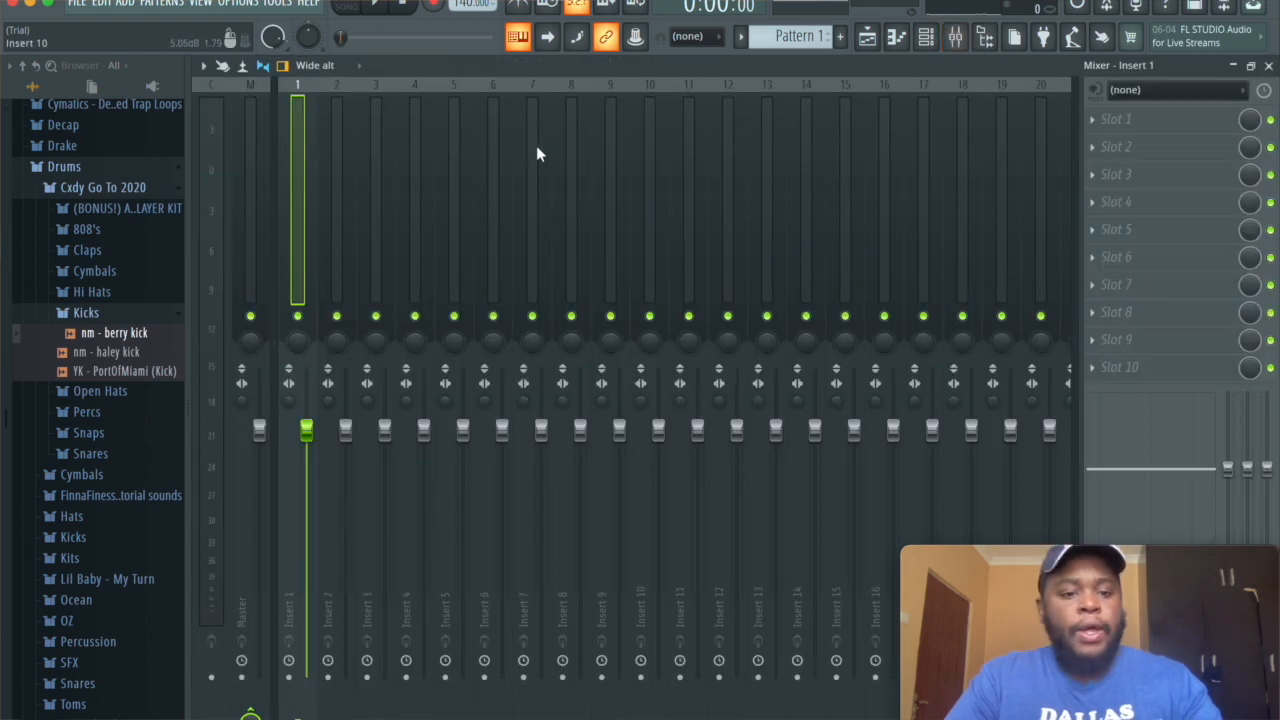
key("super+l")
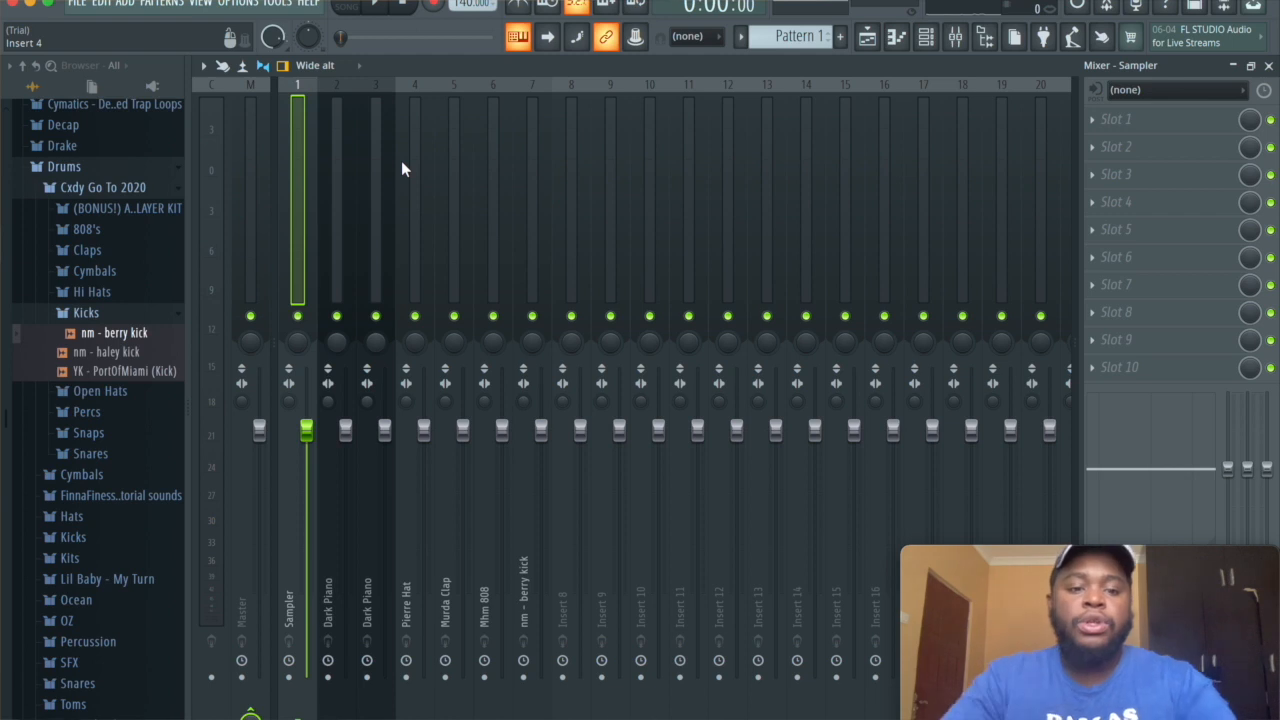
Play the pattern and solo the two Dark Piano mixer tracks together.
key("space")
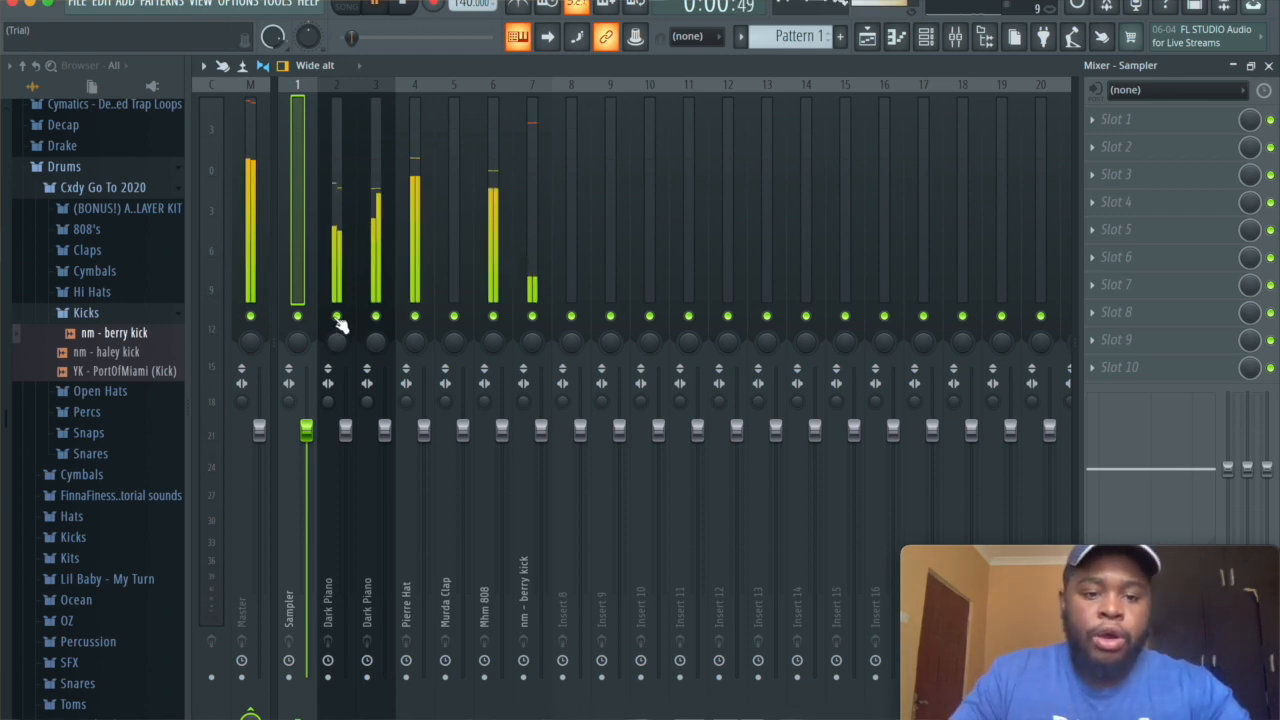
right_click(337, 317)
left_click(375, 317)
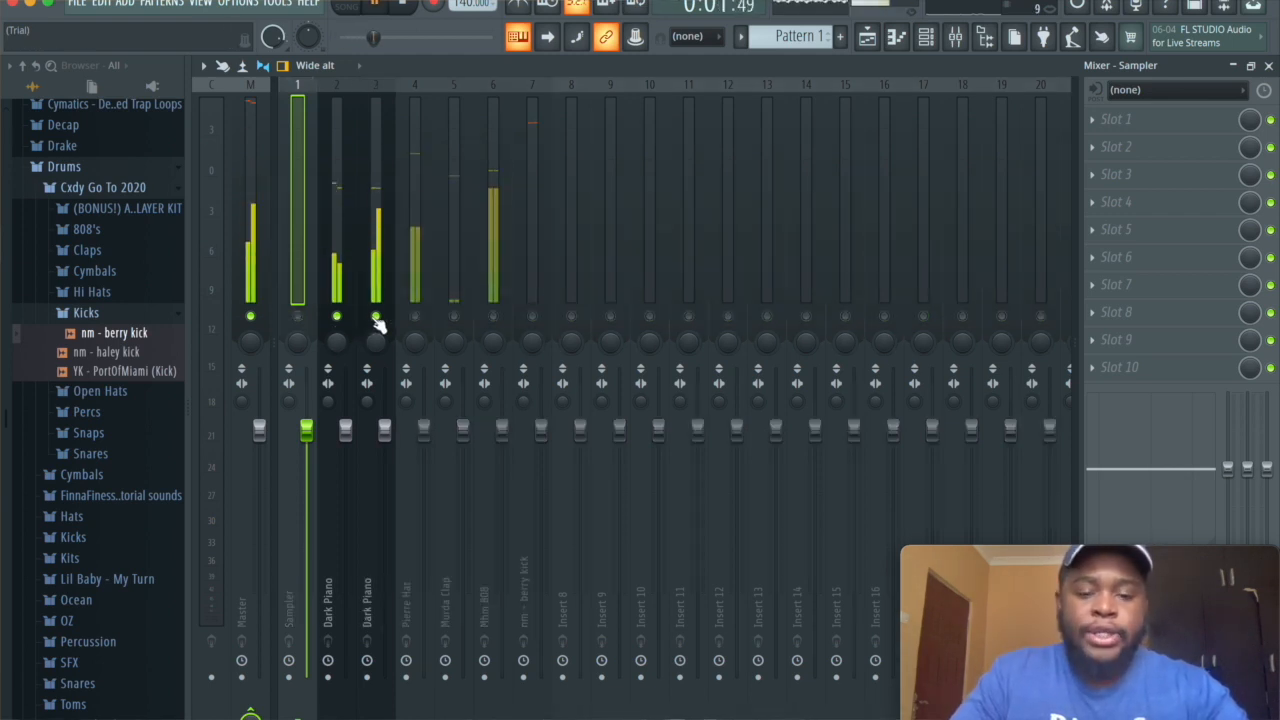
Route the second Dark Piano channel to mixer track 2 so both pianos share that track.
left_click(337, 262)
left_click(927, 38)
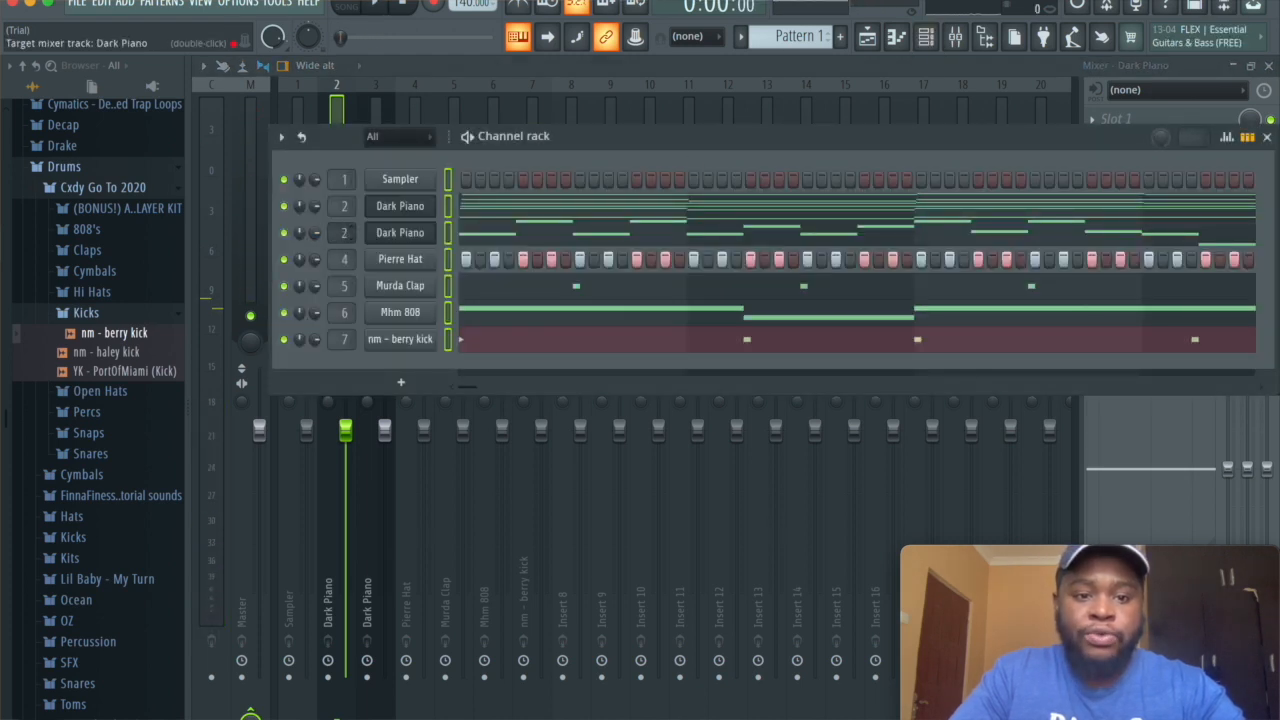
left_click(956, 38)
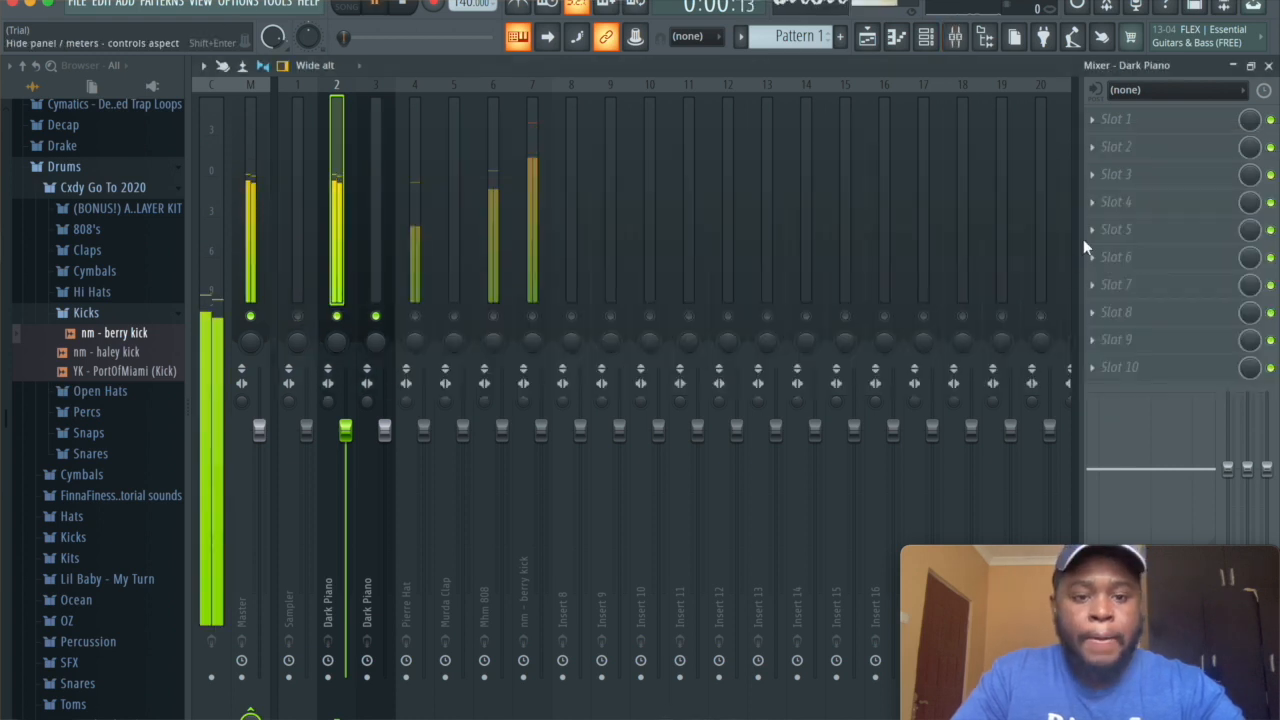
Load Fruity parametric EQ 2 into effect slot 1 of the Dark Piano mixer track.
left_click(1112, 119)
mouse_move(1113, 143)
left_click(866, 607)
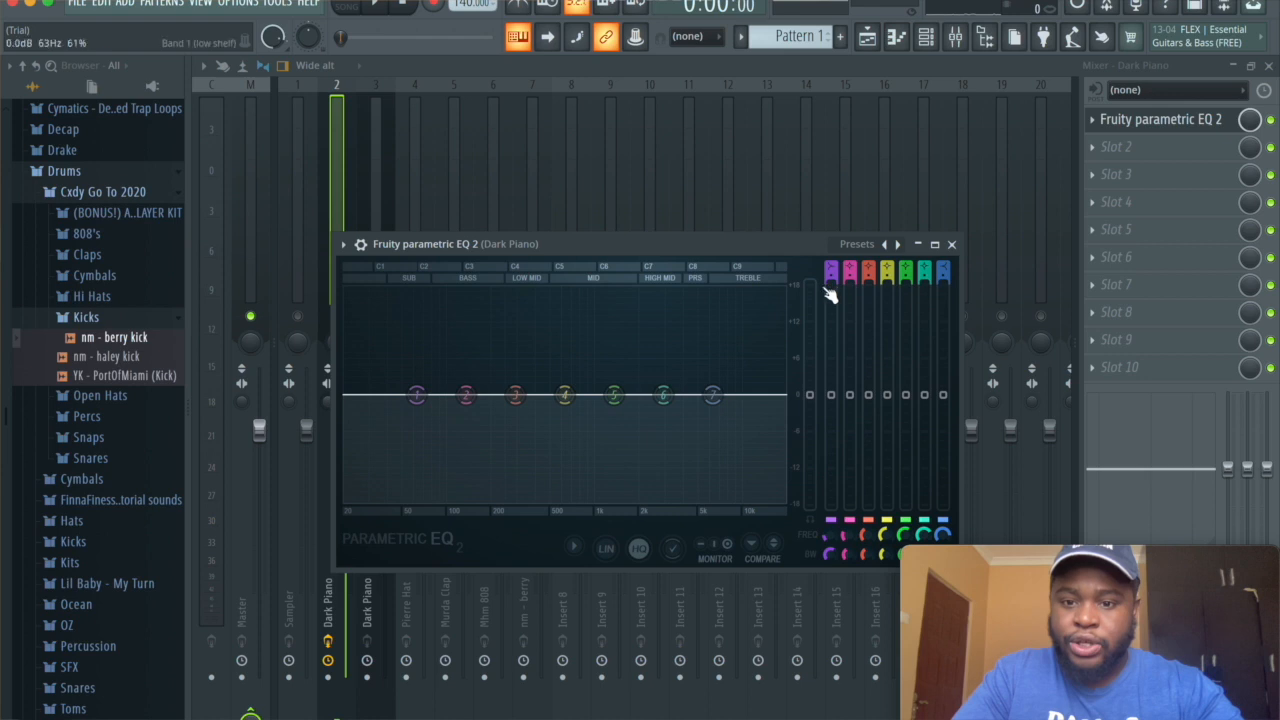
Cut the piano's lows with EQ band 1 at Steep 8 and 155 Hz, and its highs with band 7 at about 5 kHz.
left_click(830, 271)
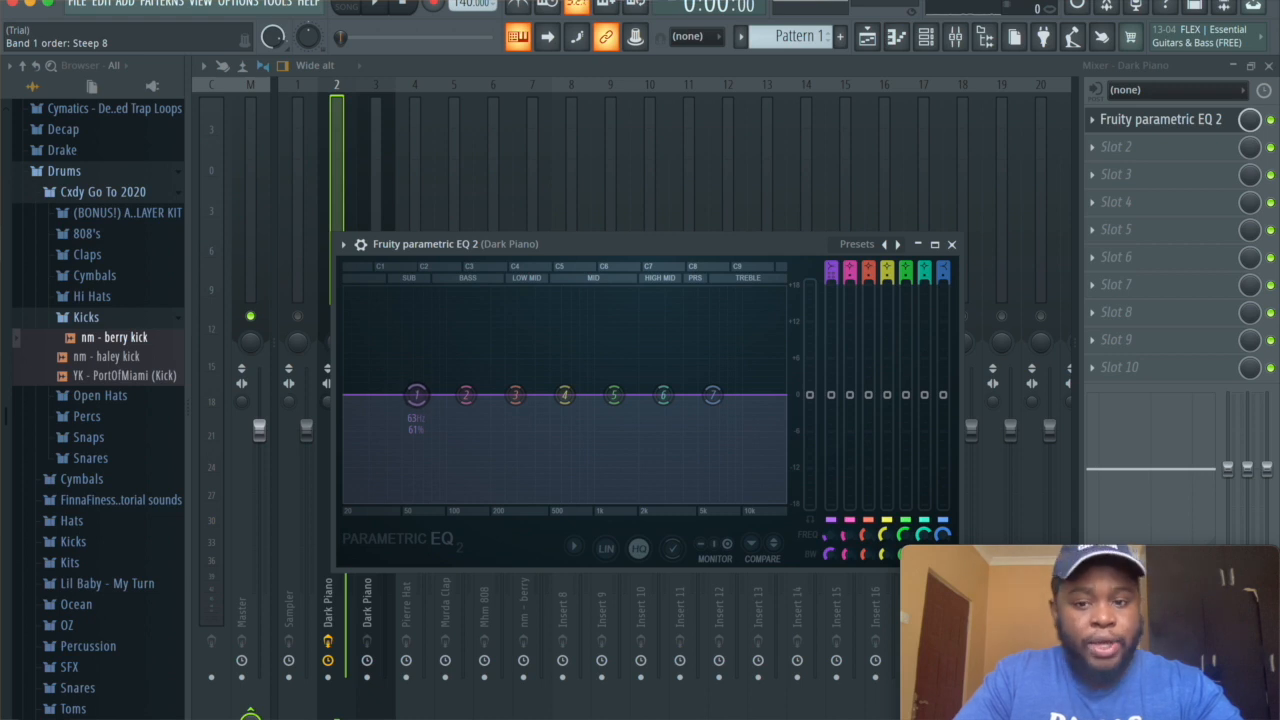
left_click_drag(414, 400, 470, 497)
key("space")
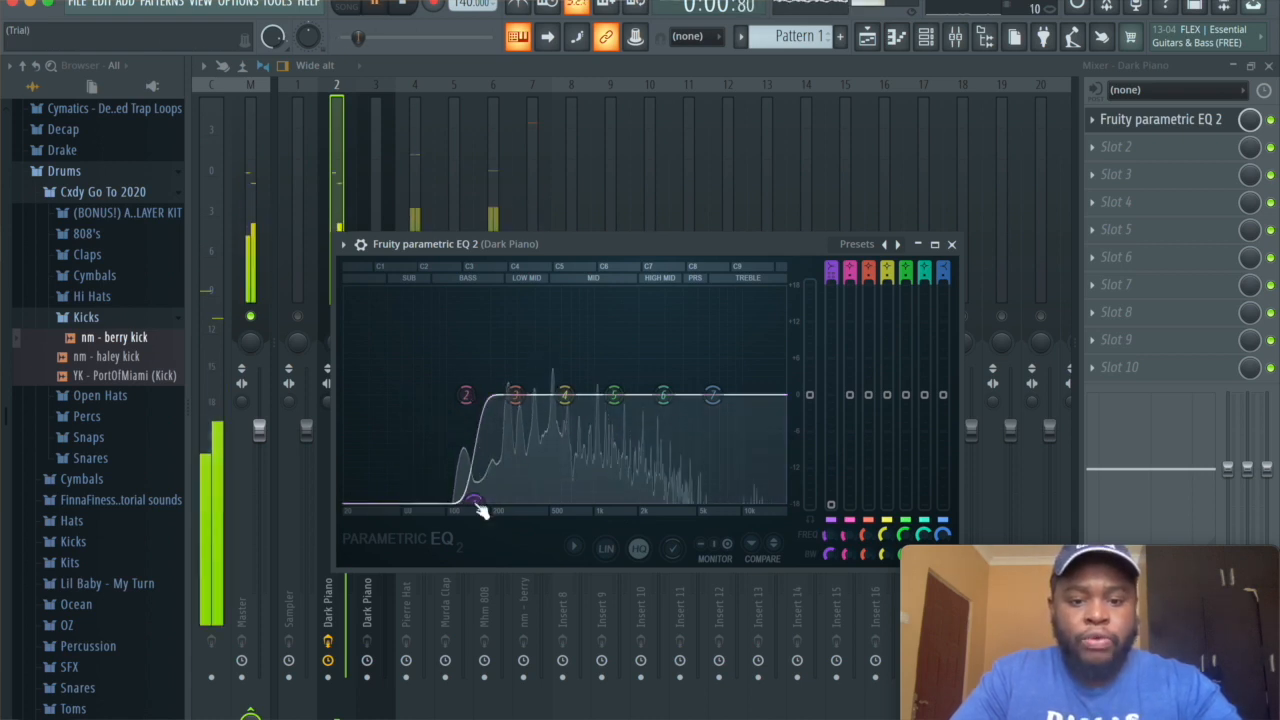
key("space")
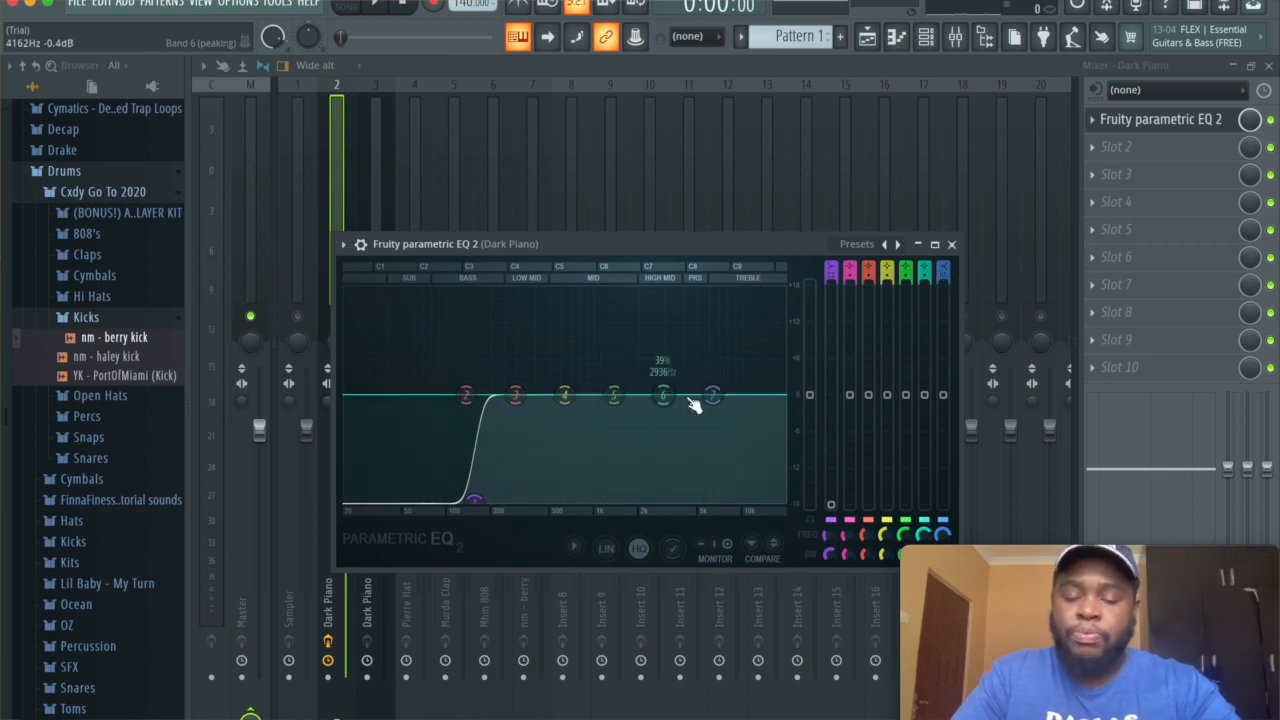
left_click_drag(712, 396, 706, 511)
key("space")
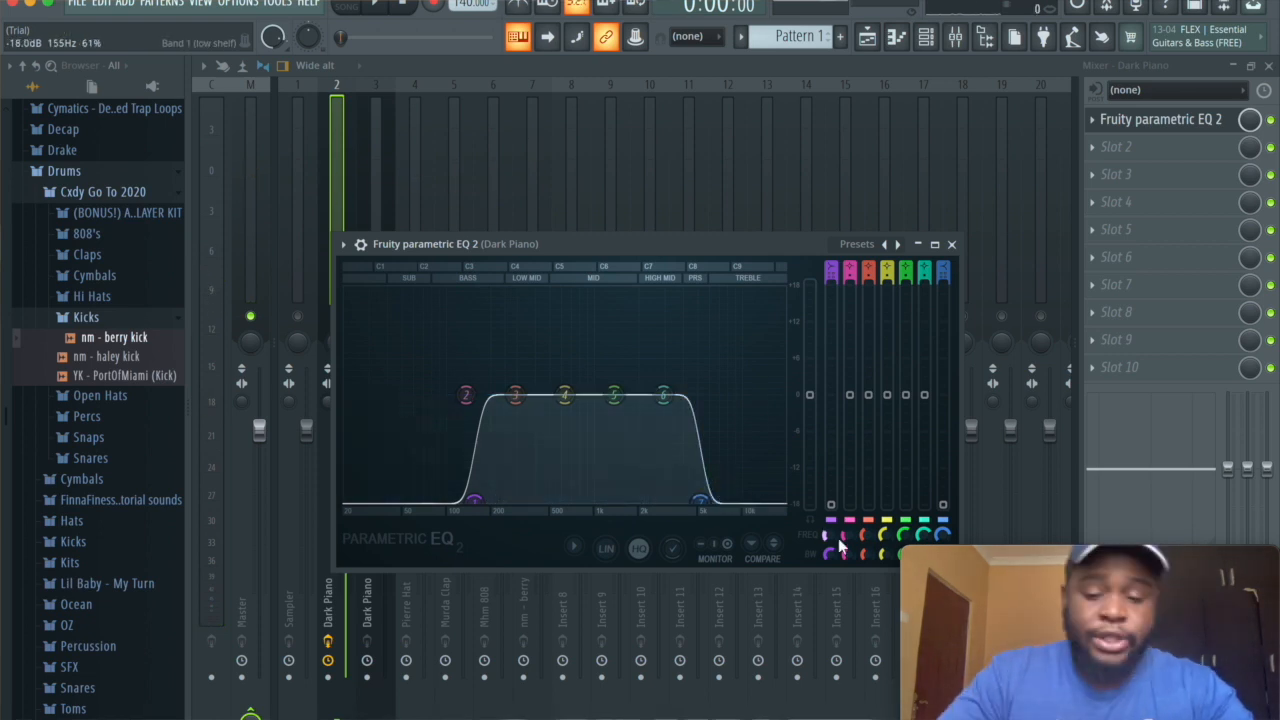
left_click(951, 244)
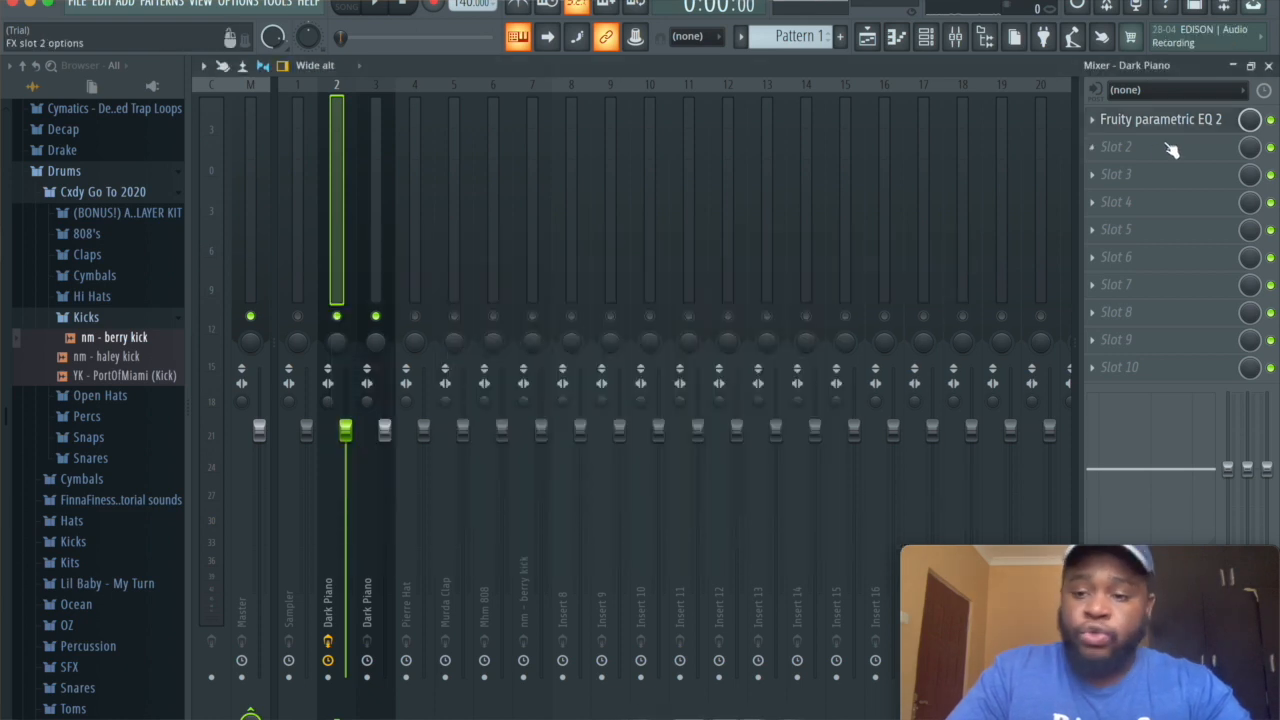
Load Fruity Reeverb 2 into slot 2 of the Dark Piano track, raising its wet level and room size with an 85 ms predelay.
left_click(1163, 146)
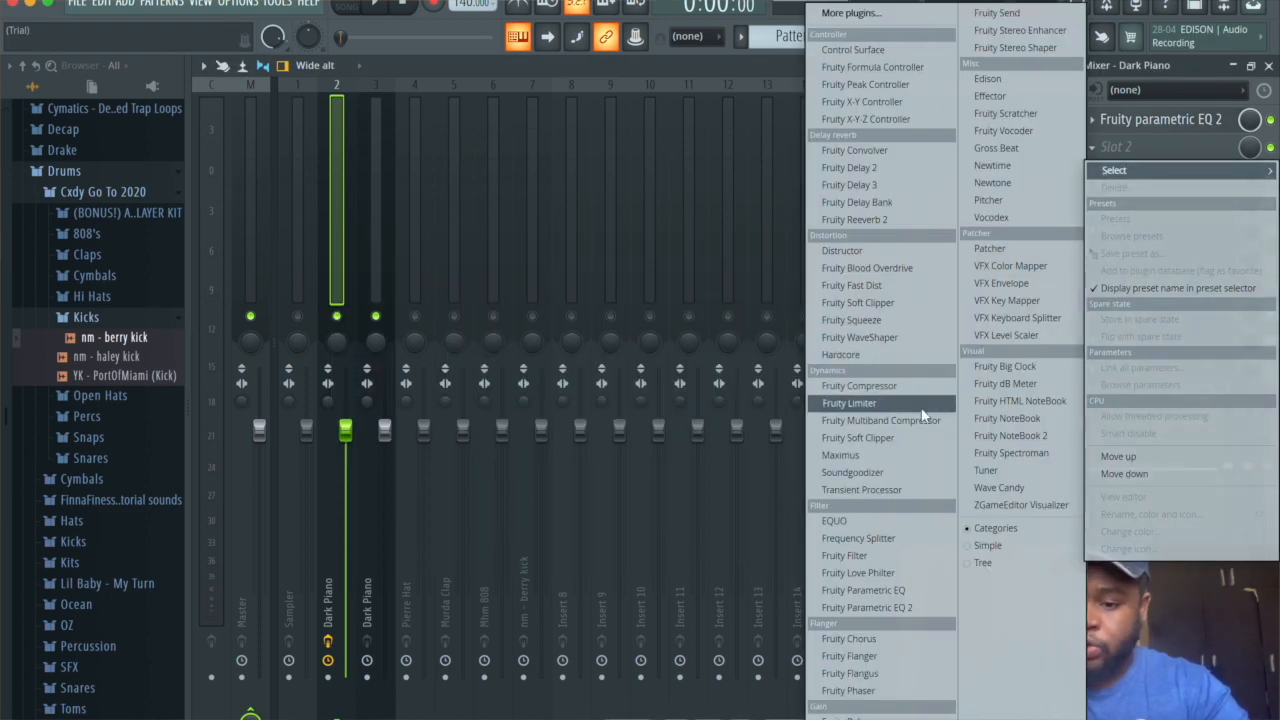
left_click(890, 219)
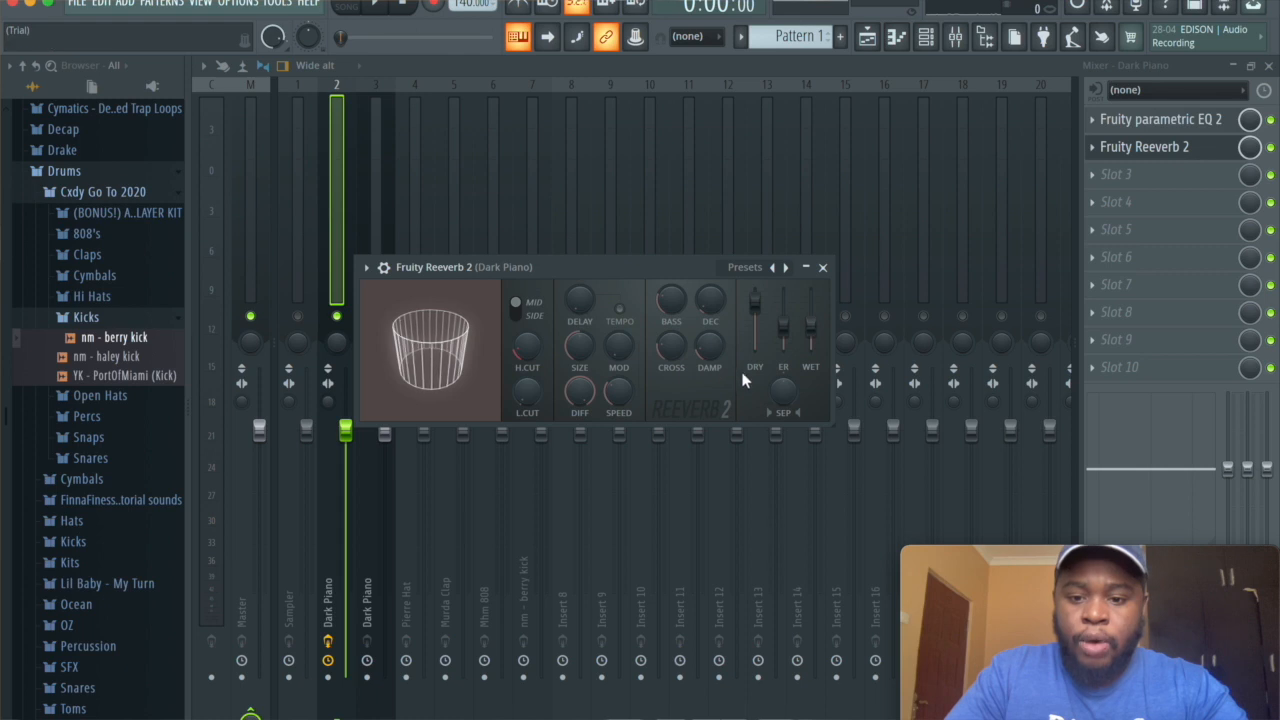
left_click_drag(781, 384, 781, 371)
left_click_drag(528, 399, 528, 384)
left_click_drag(809, 326, 809, 313)
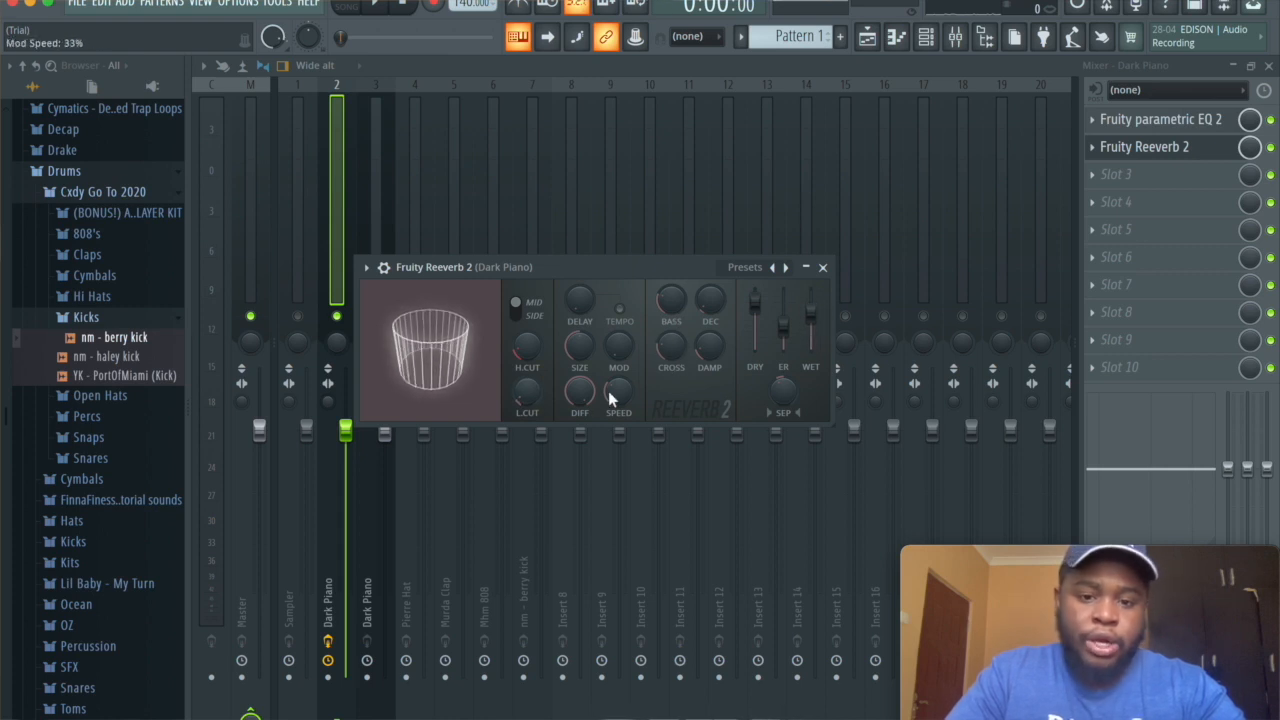
left_click_drag(579, 345, 576, 310)
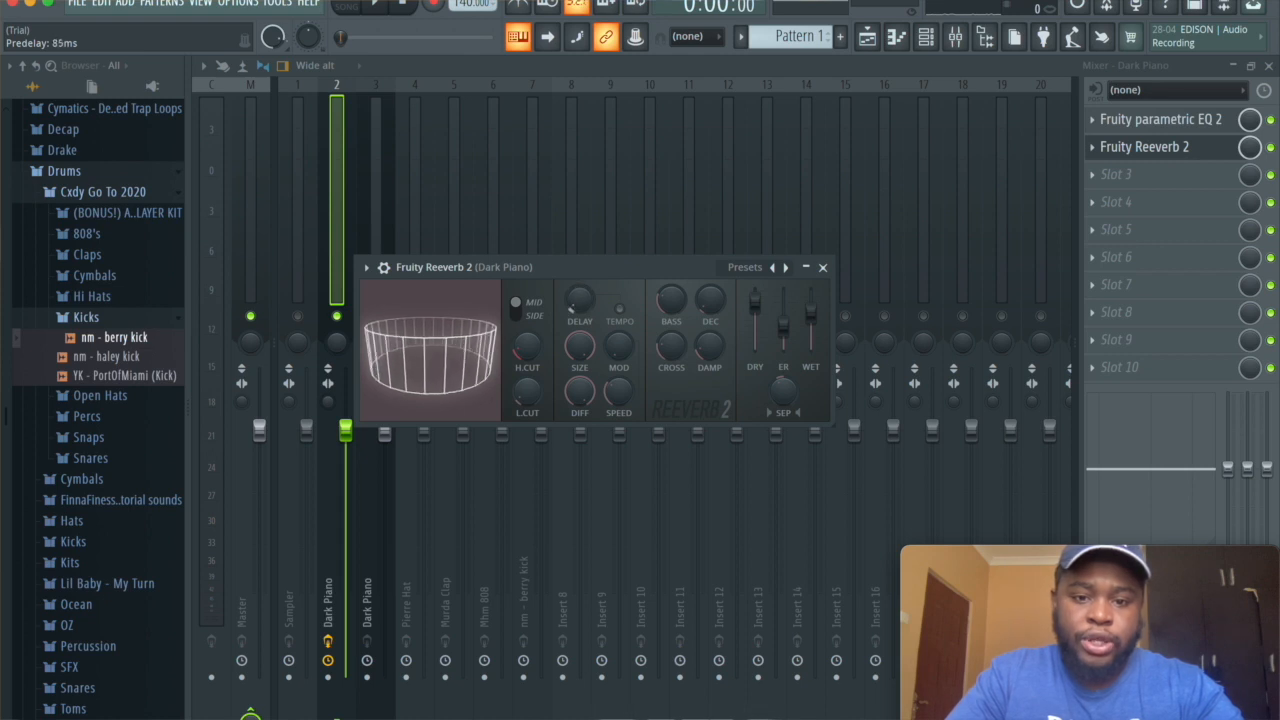
left_click(823, 267)
Set the Fruity Reeverb 2 mix level to 69% and audition the piano before and after the change.
key("space")
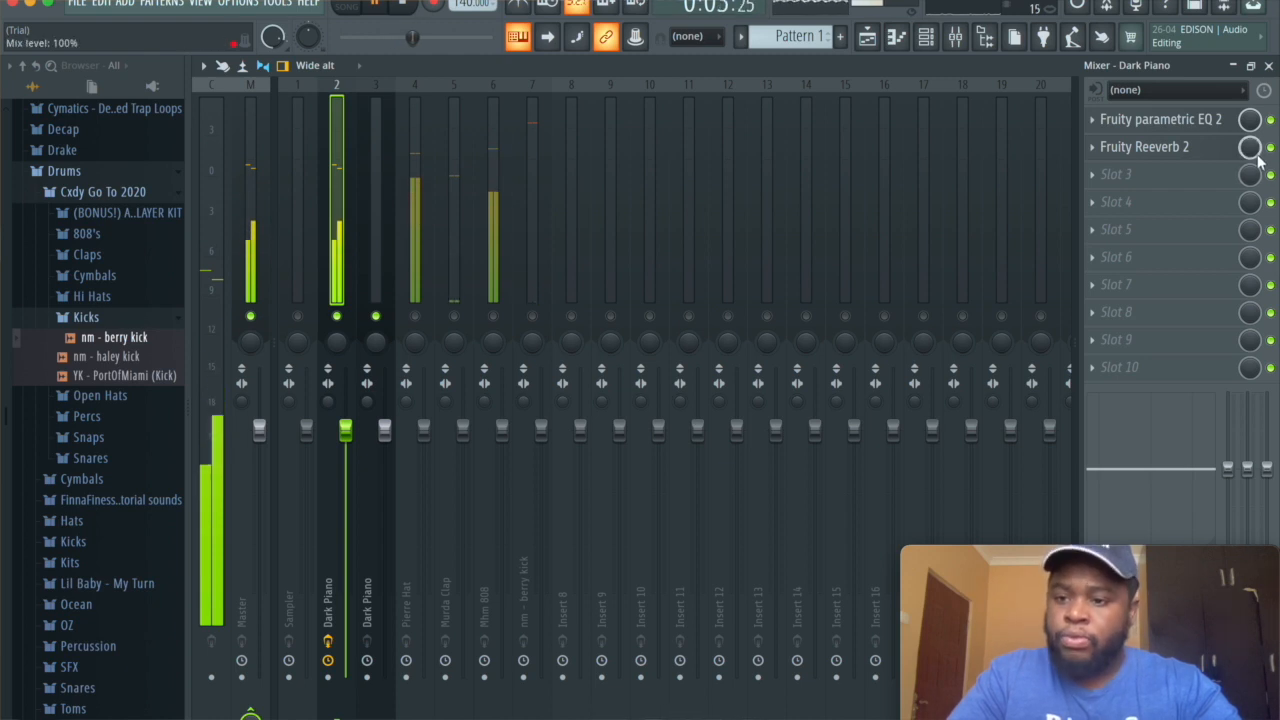
key("space")
left_click_drag(1250, 147, 1250, 162)
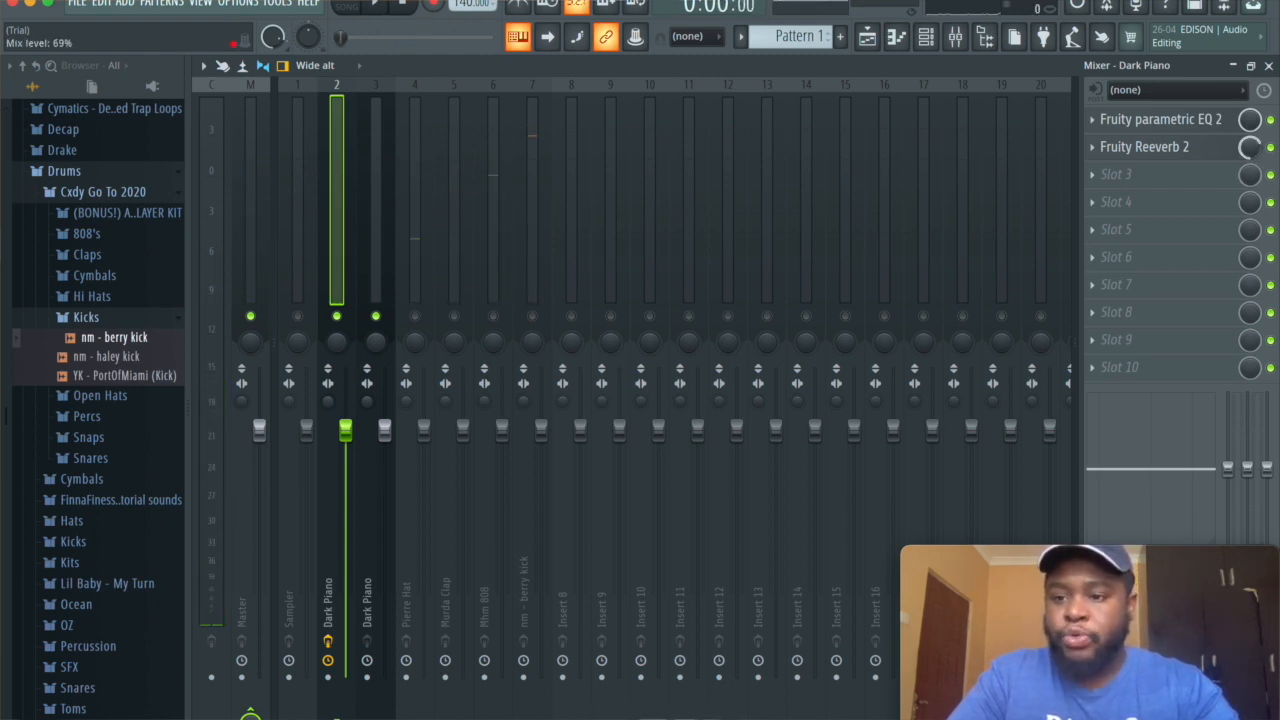
key("space")
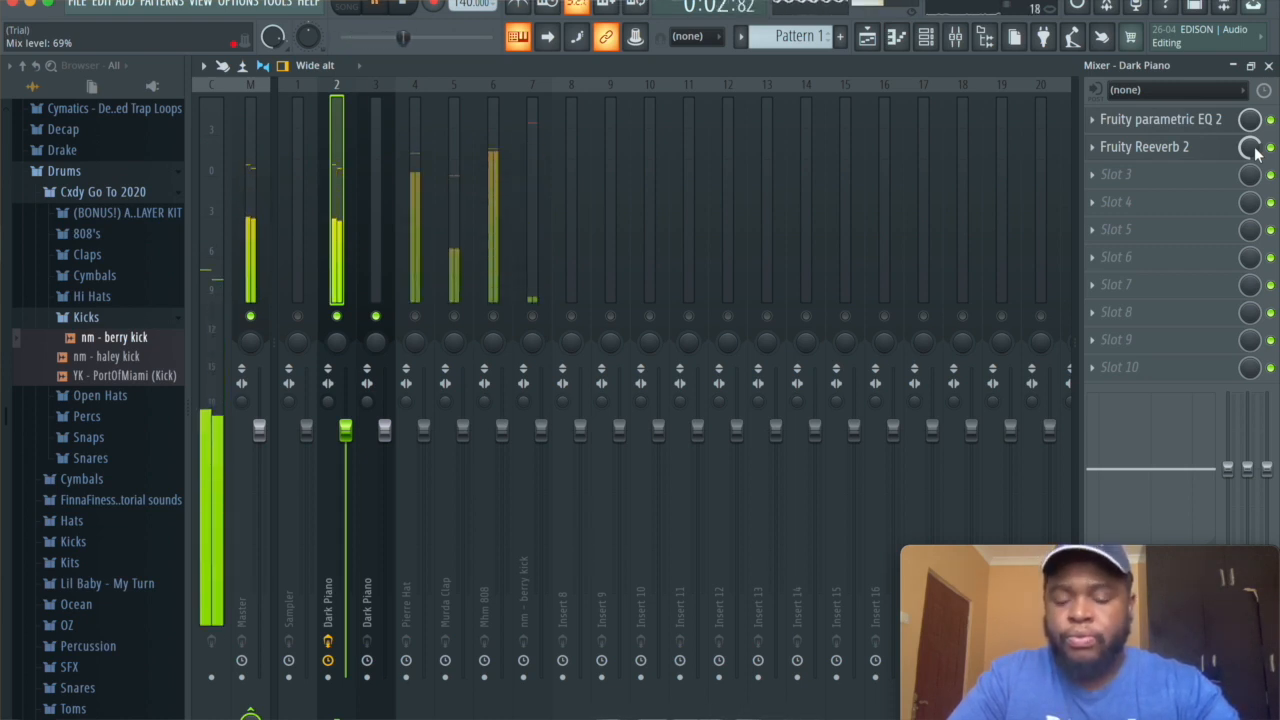
key("space")
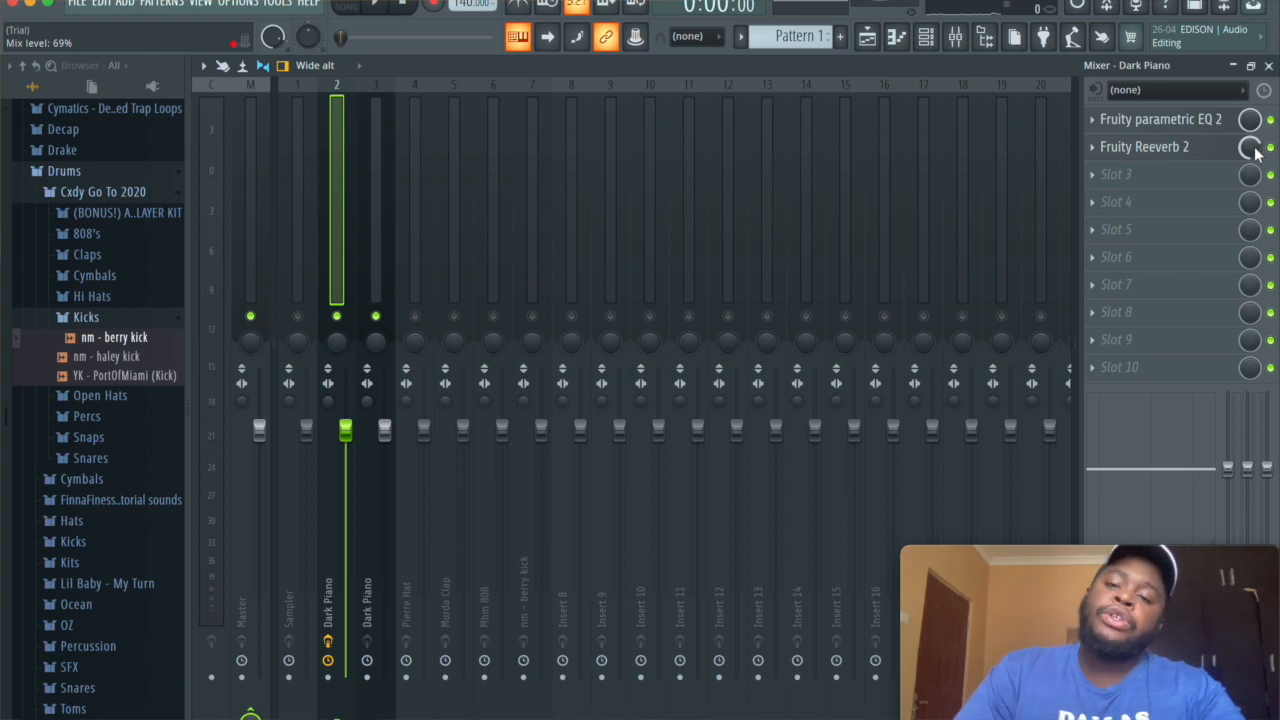
Unsolo the mixer so every track sounds, and play the full beat from the channel rack.
right_click(455, 319)
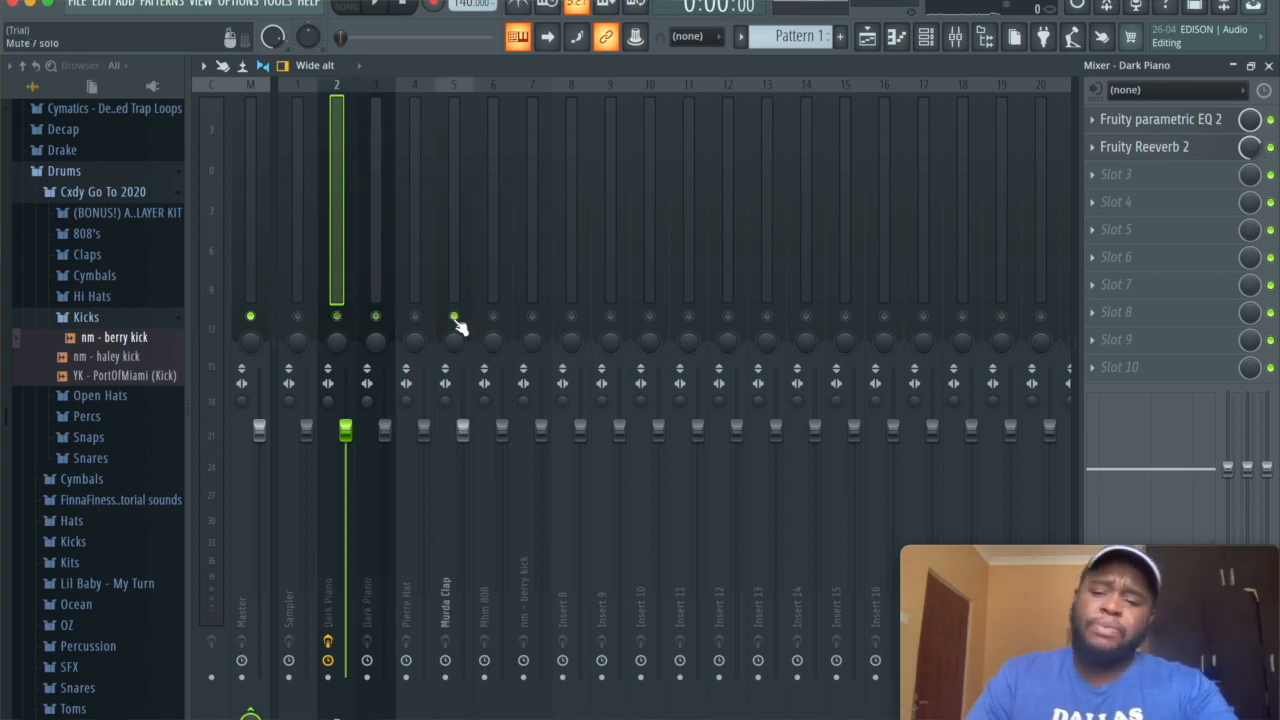
right_click(455, 319)
left_click(926, 40)
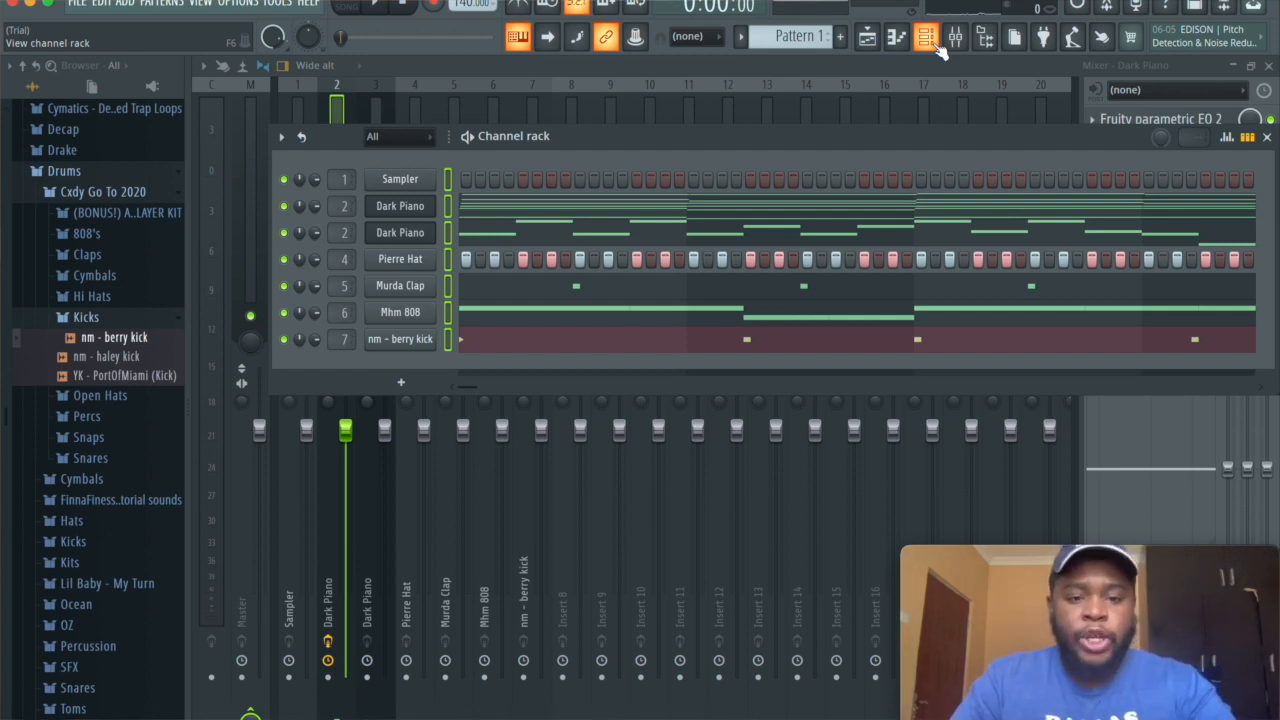
key("space")
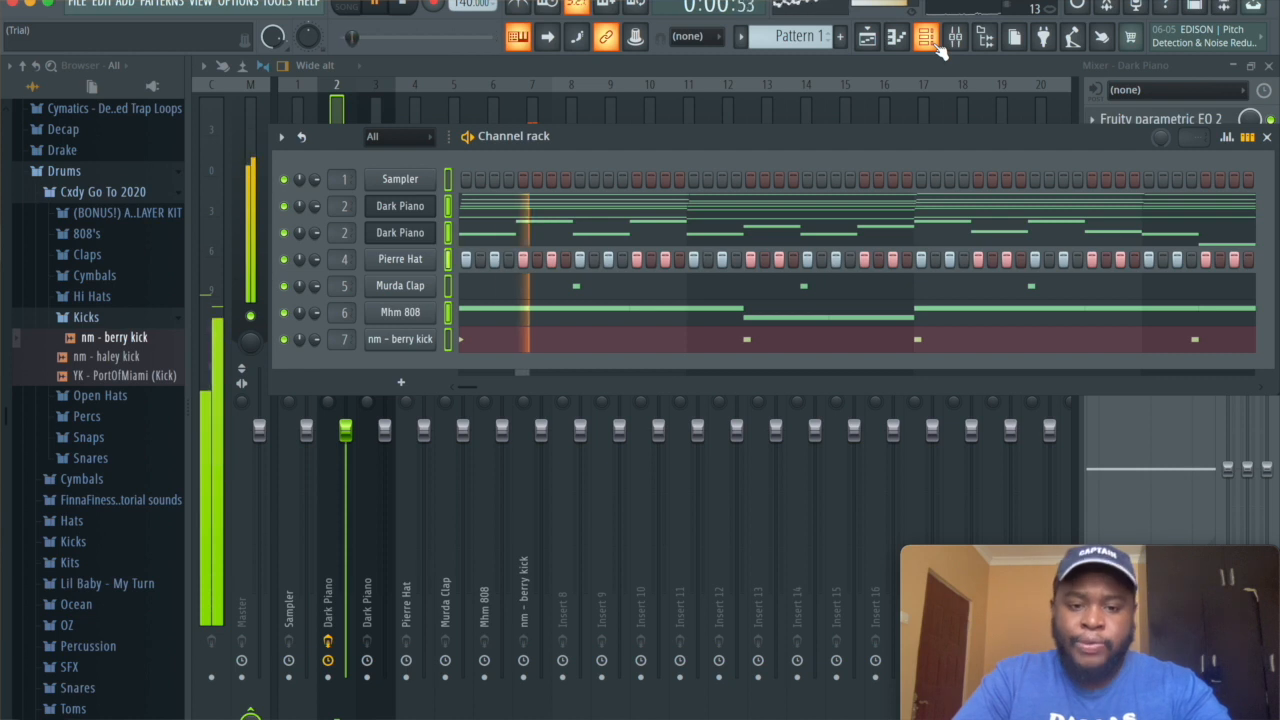
key("space")
Move the earlier bar 4 berry kick note onto step 5 and lower the kick's mixer volume to 90%.
left_click(1191, 340)
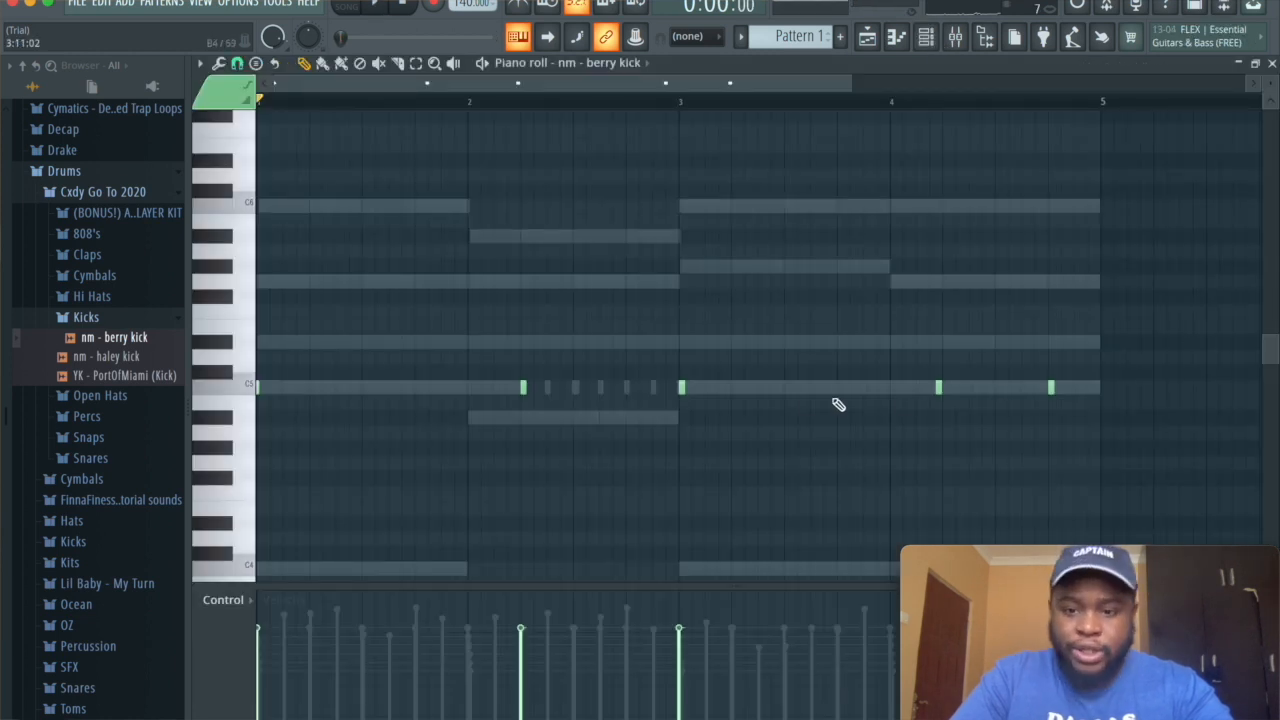
left_click(939, 389)
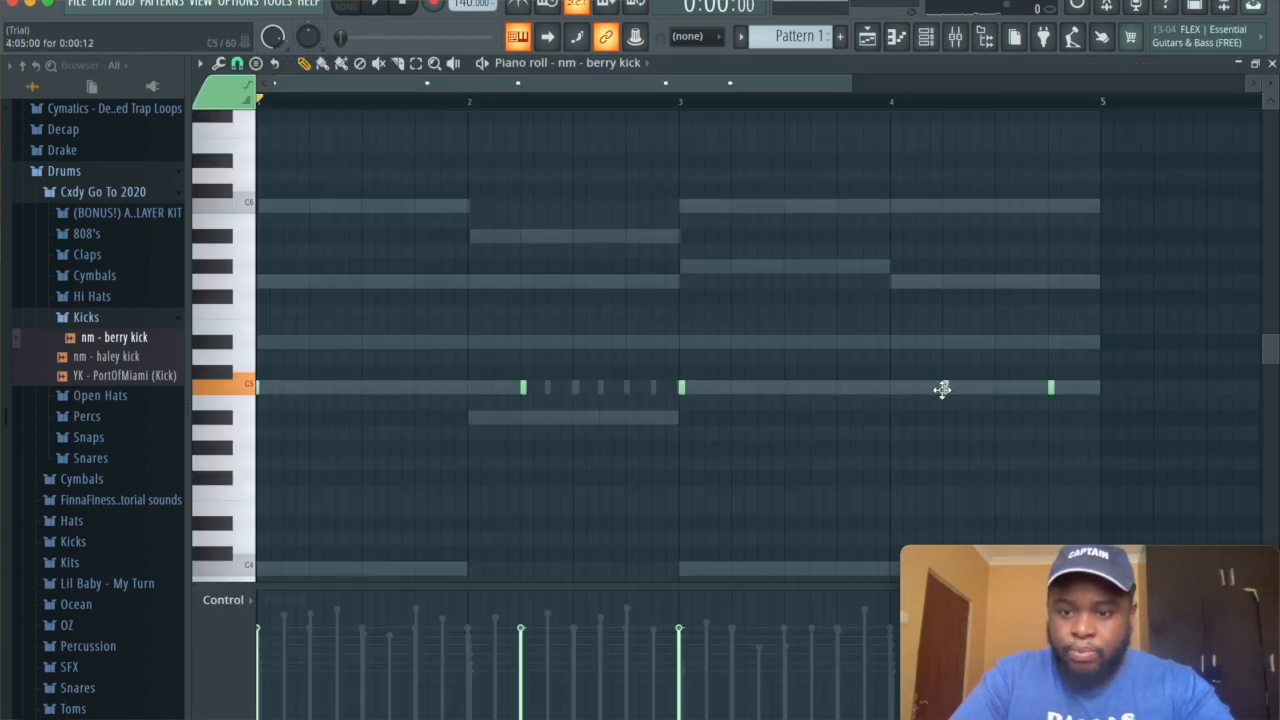
left_click(955, 36)
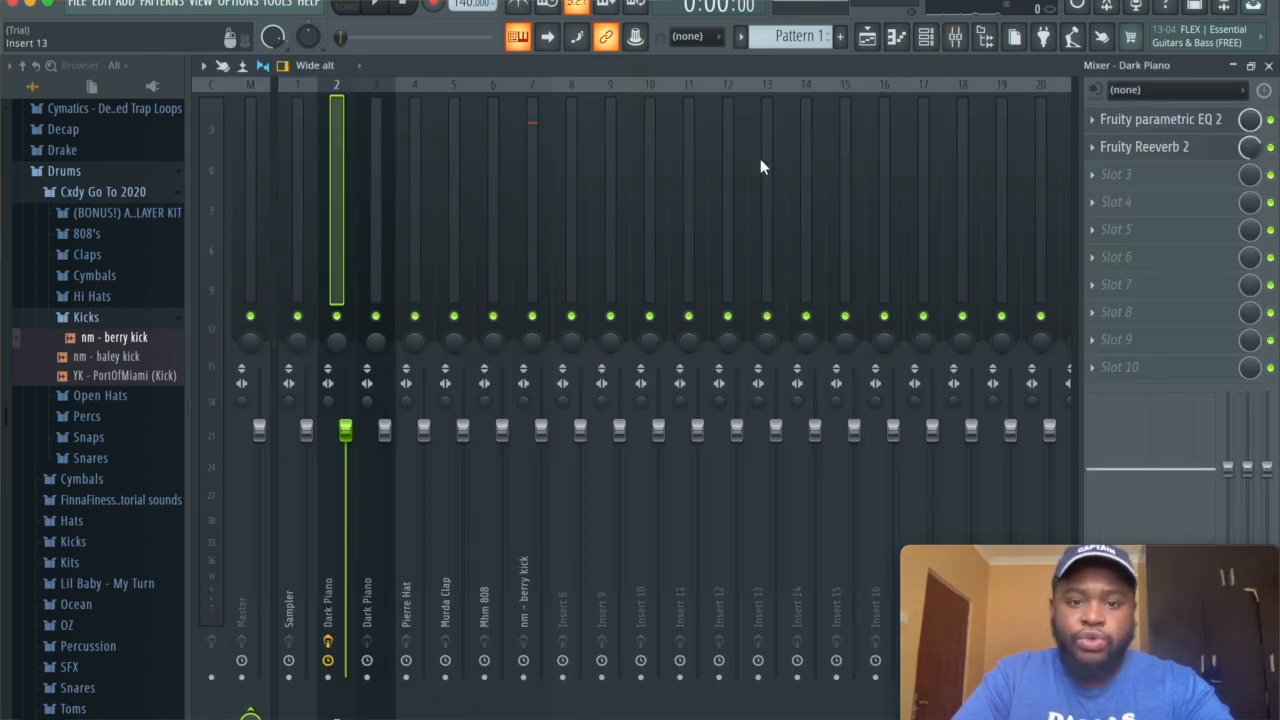
left_click_drag(541, 431, 541, 444)
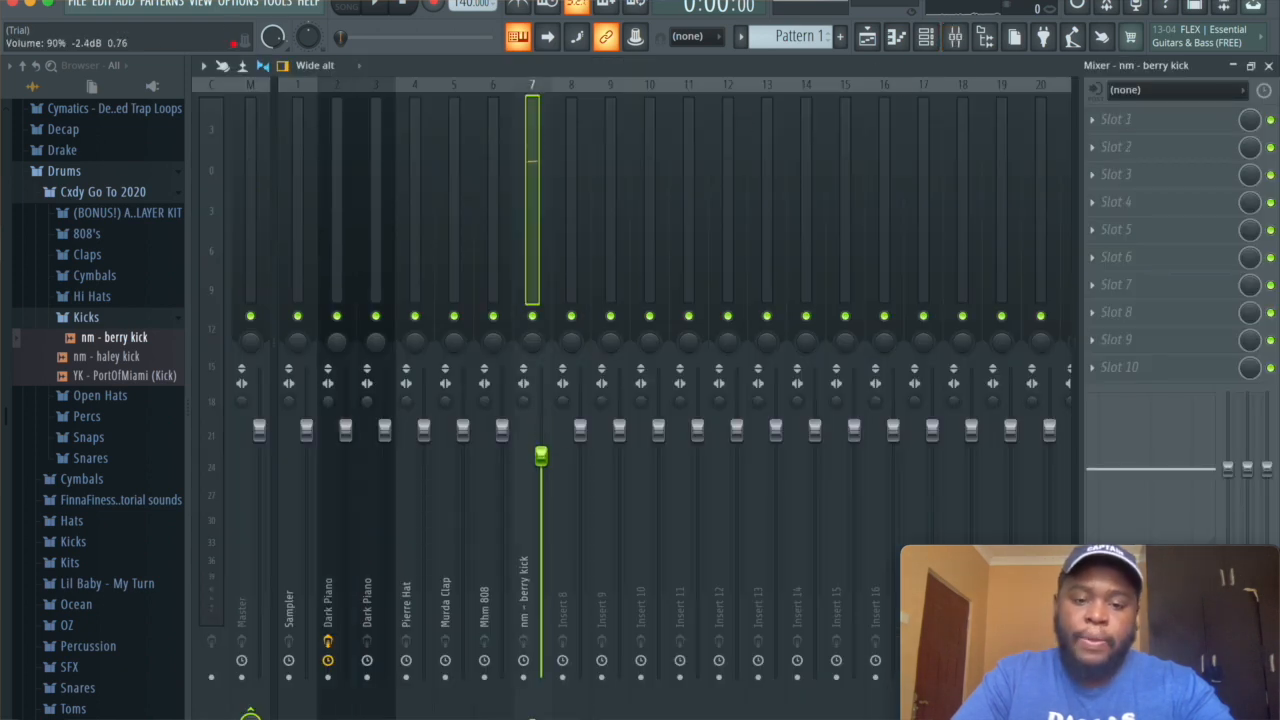